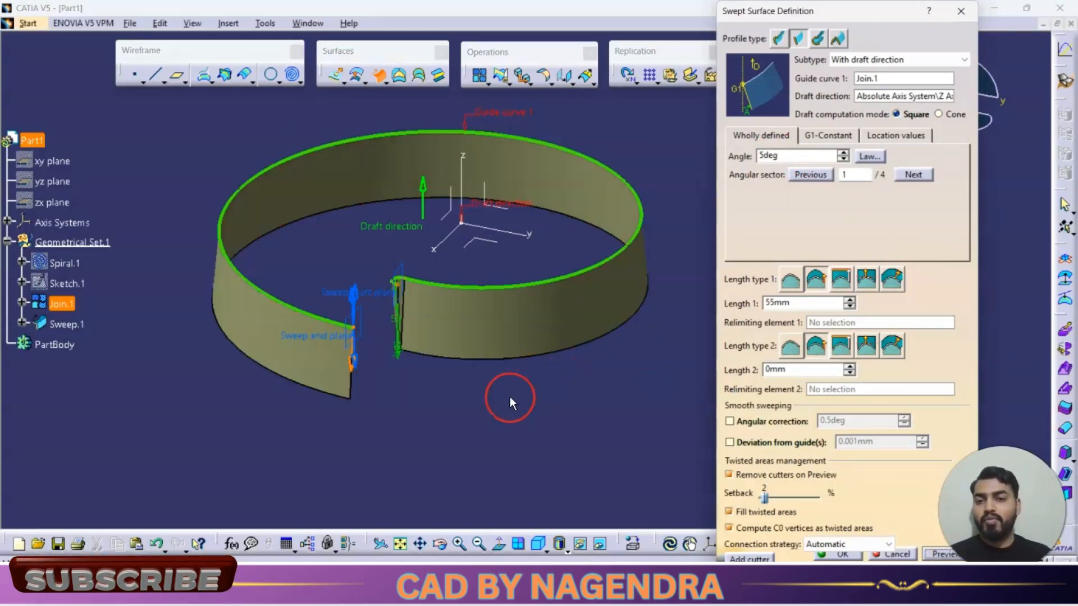
Step: Step the drafted swept surface through angular sectors 2 and 3, comparing against the reference drawing and previewing the result
{"action": "middle_click_drag", "start_coordinate": [510, 396], "coordinate": [537, 418]}
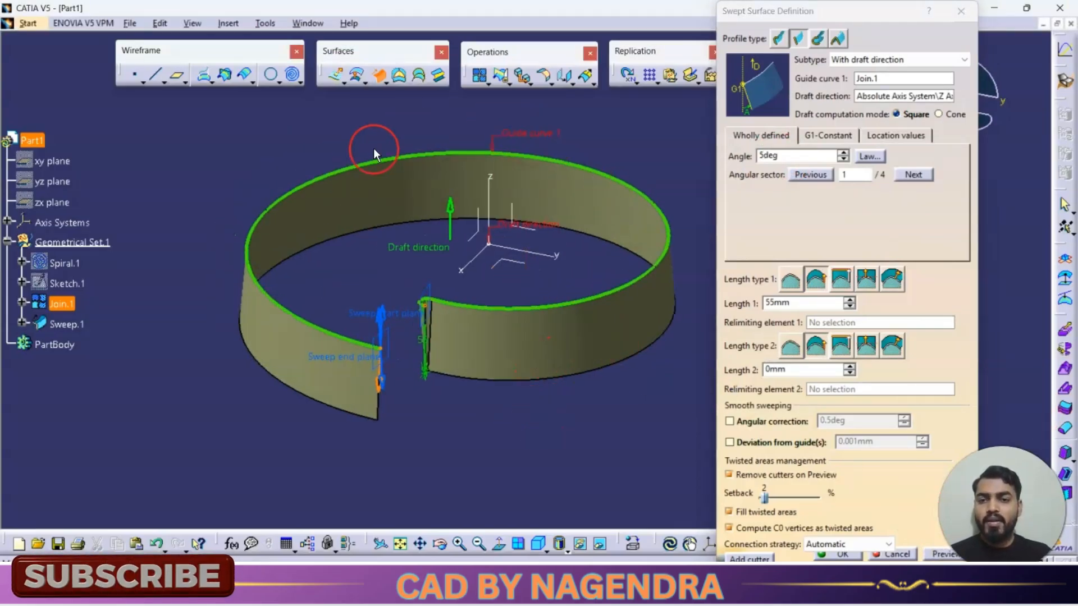
{"action": "key", "text": "alt+Tab"}
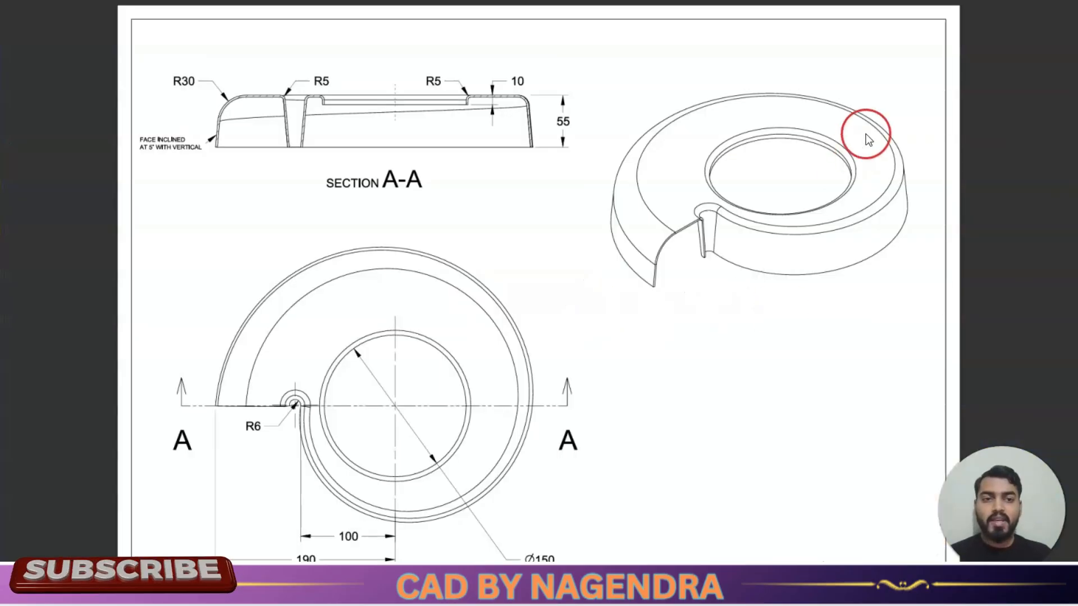
{"action": "key", "text": "alt+Tab"}
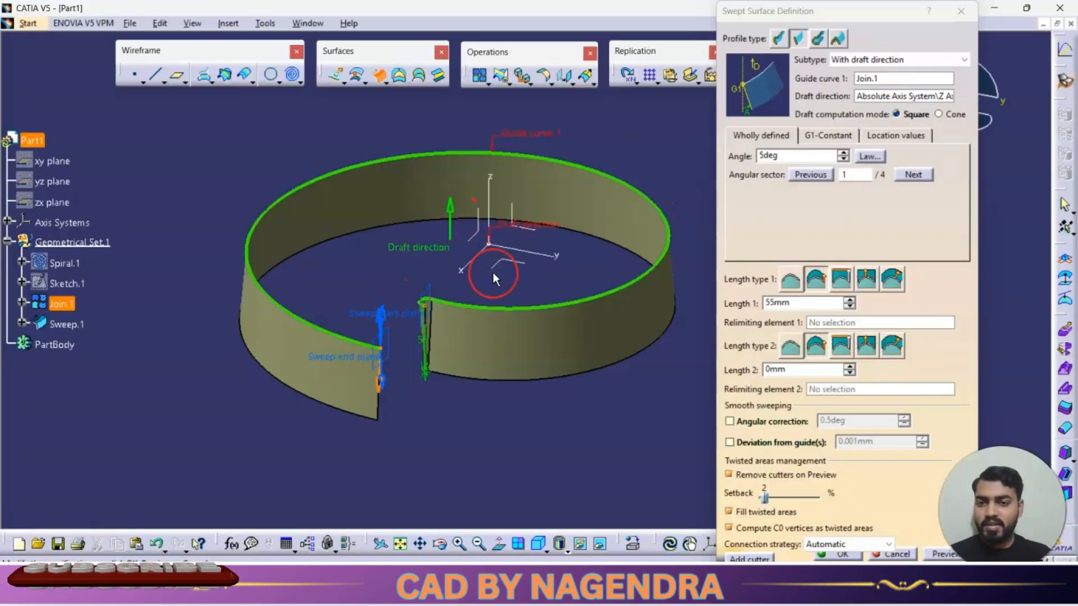
{"action": "left_click", "coordinate": [914, 176]}
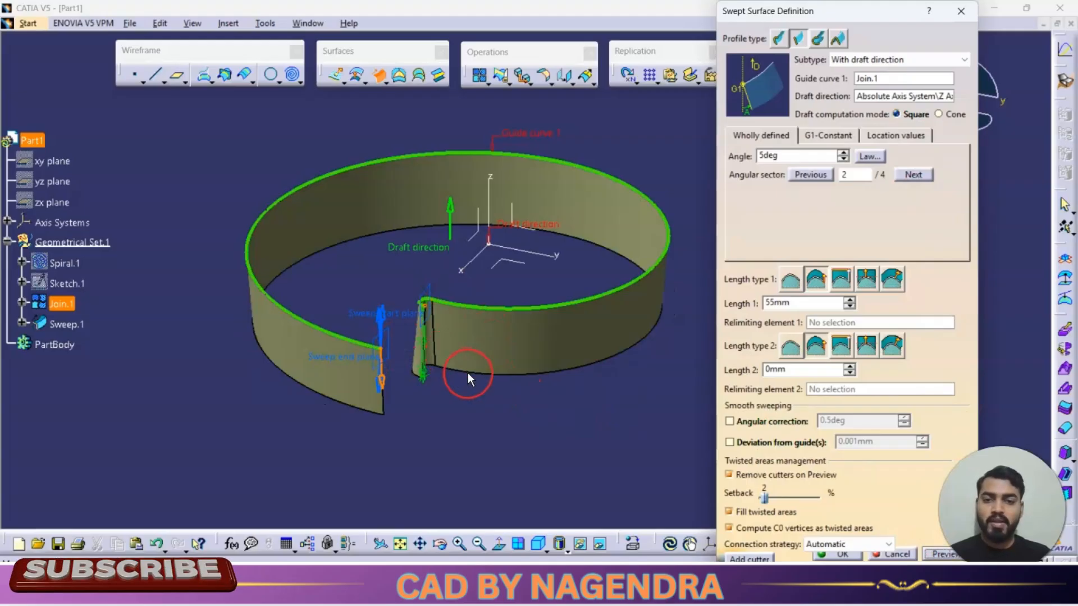
{"action": "key", "text": "alt+Tab"}
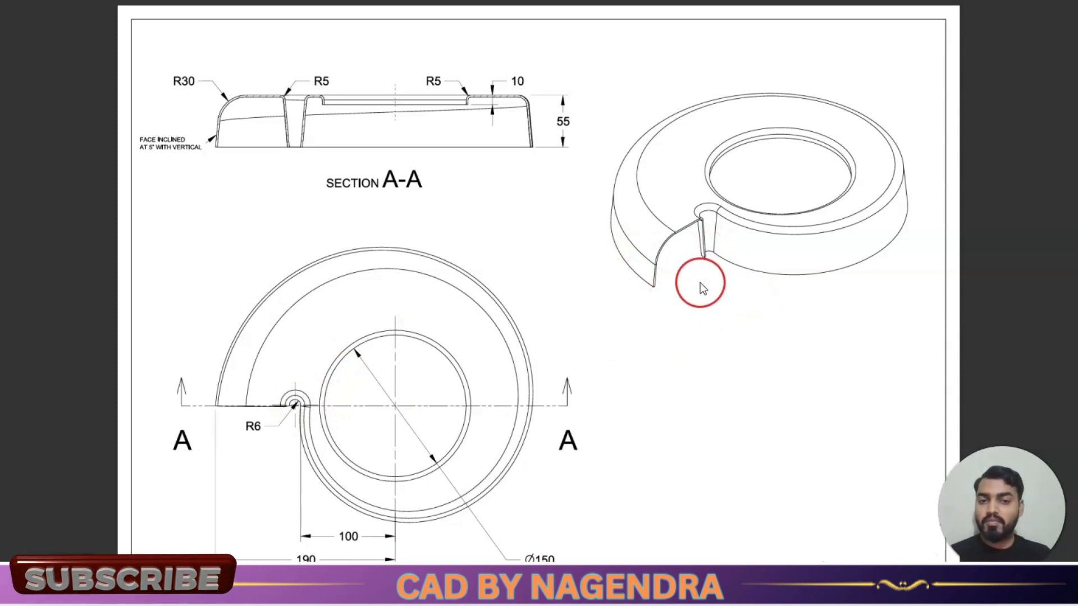
{"action": "key", "text": "alt+Tab"}
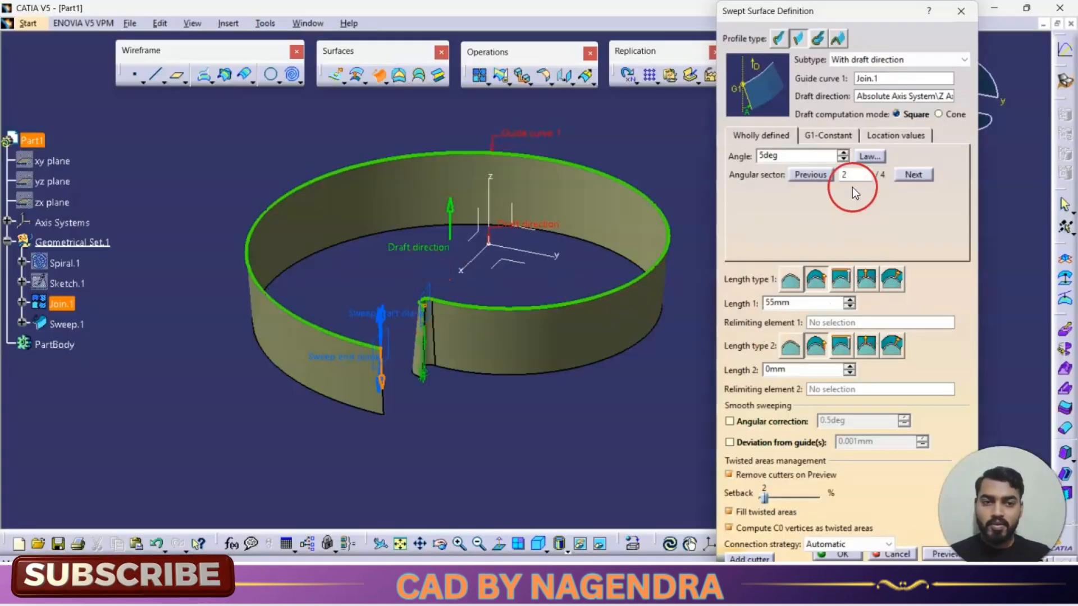
{"action": "left_click", "coordinate": [918, 174]}
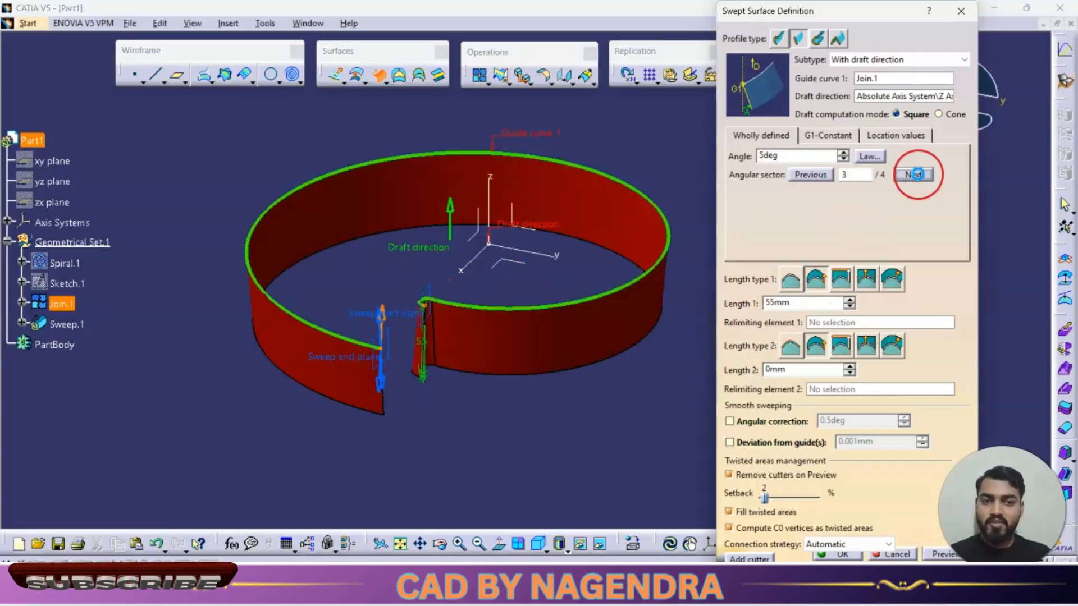
{"action": "left_click", "coordinate": [945, 554]}
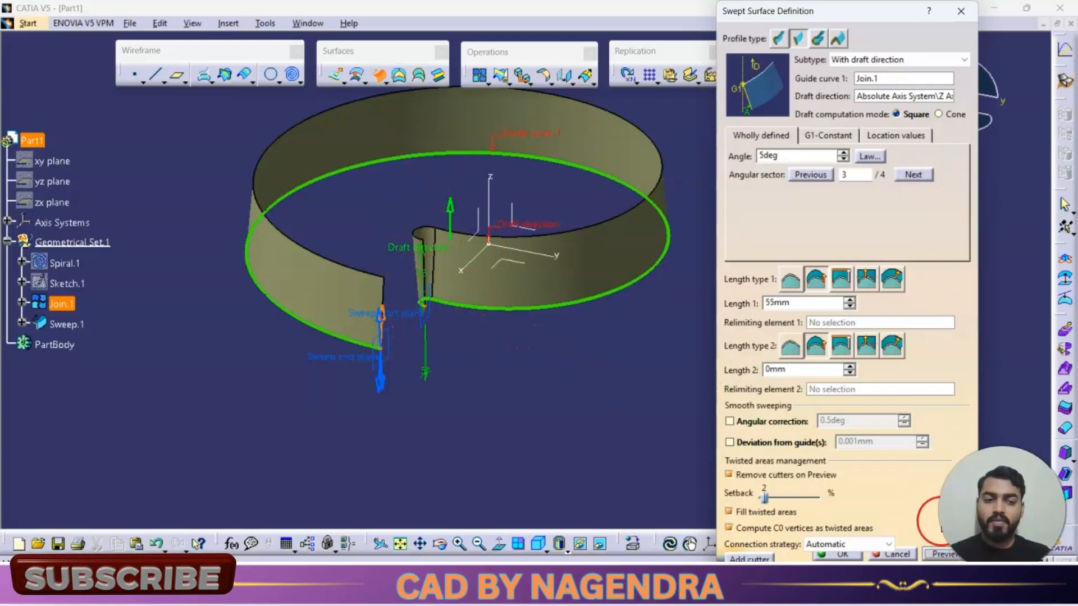
Step: Check angular sector 4, return to angular sector 3, and confirm the swept surface
{"action": "left_click", "coordinate": [914, 175]}
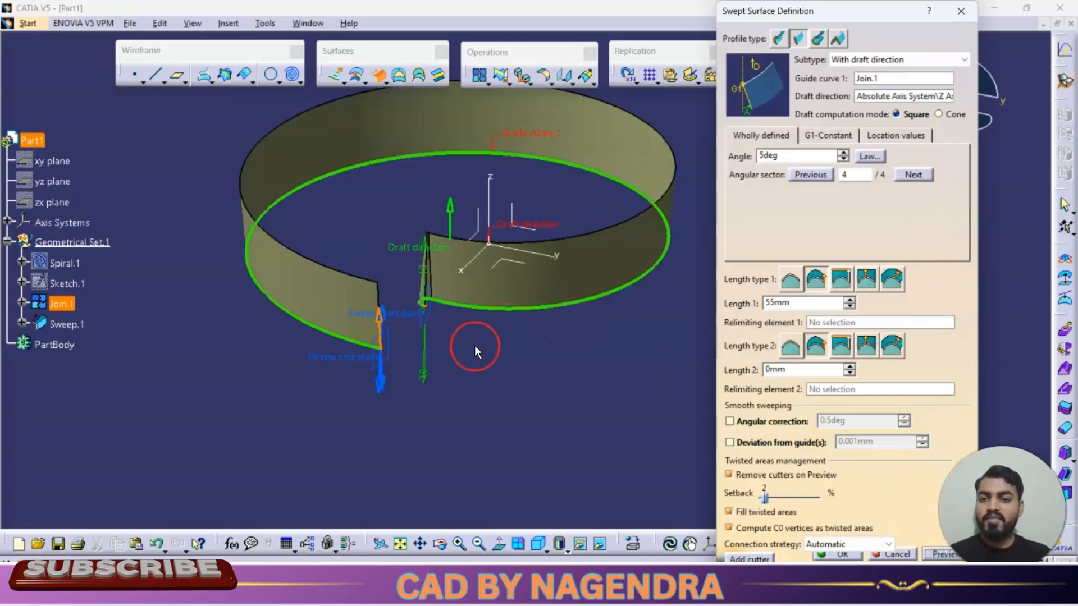
{"action": "scroll", "coordinate": [474, 345], "scroll_direction": "up", "scroll_amount": 5}
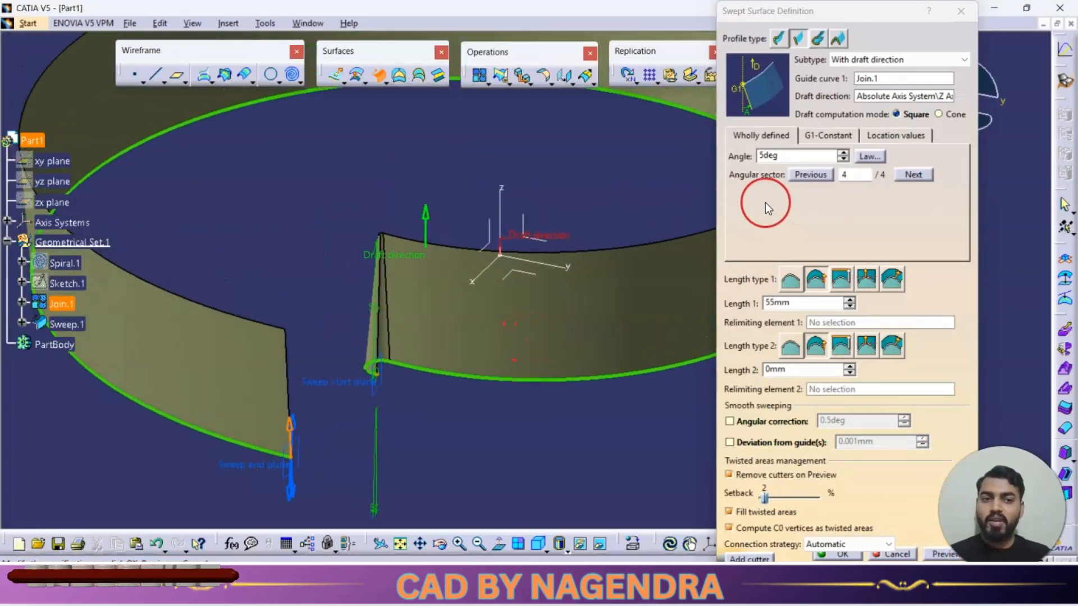
{"action": "left_click", "coordinate": [811, 175]}
{"action": "left_click", "coordinate": [949, 555]}
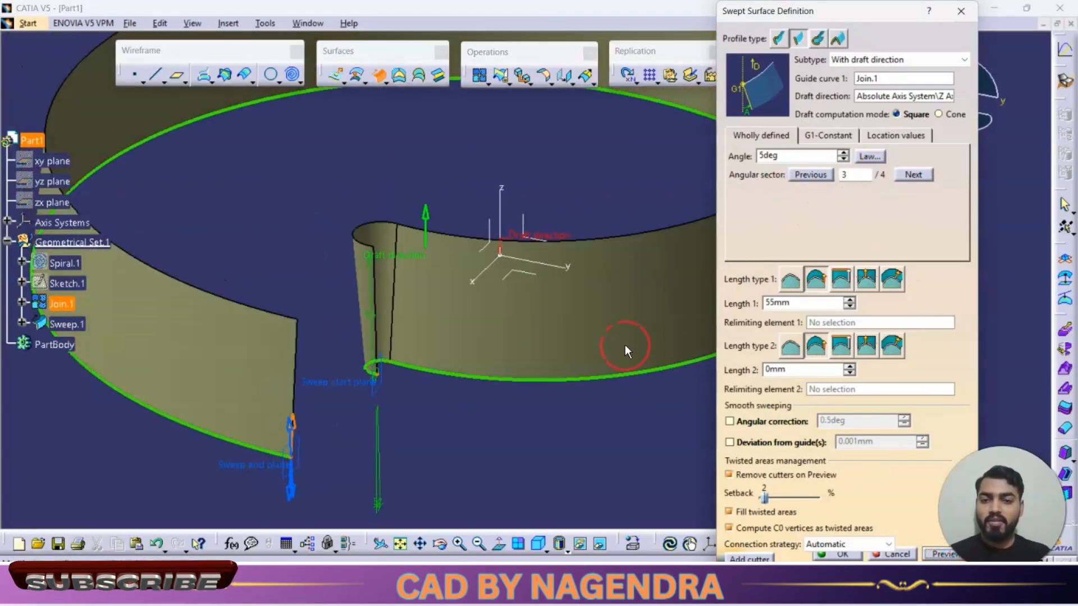
{"action": "scroll", "coordinate": [464, 247], "scroll_direction": "down", "scroll_amount": 5}
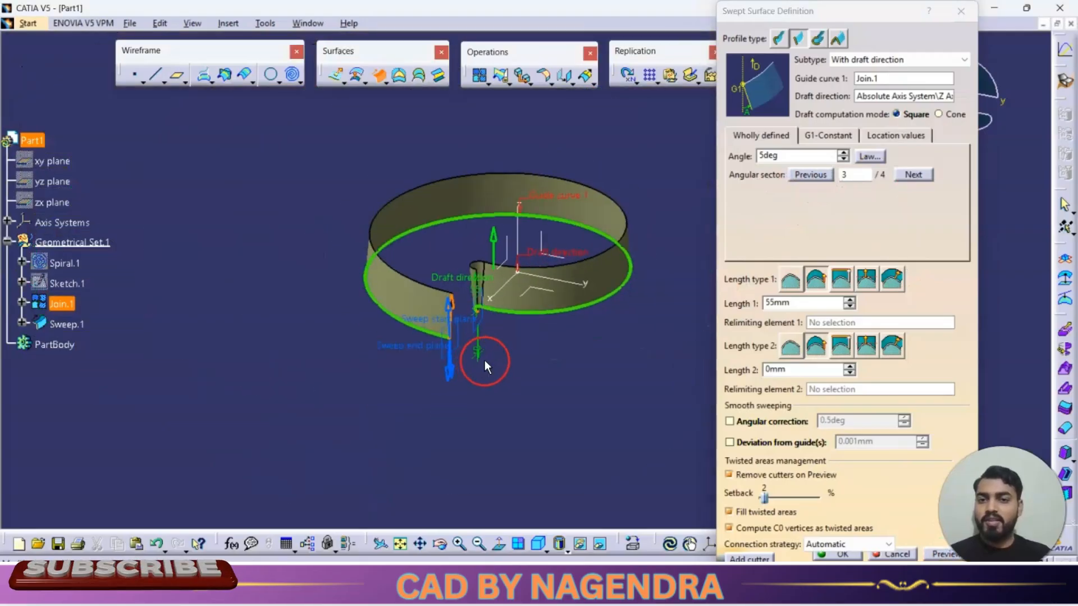
{"action": "left_click", "coordinate": [840, 553]}
Step: Hide the joined guide curve
{"action": "left_click", "coordinate": [654, 310]}
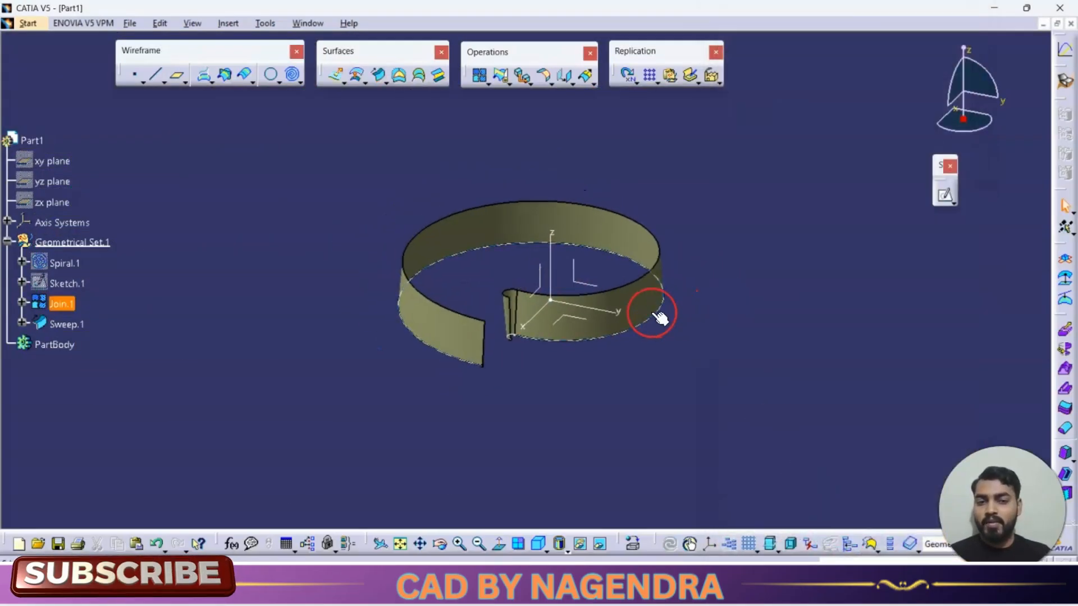
{"action": "right_click", "coordinate": [654, 313]}
{"action": "left_click", "coordinate": [723, 72]}
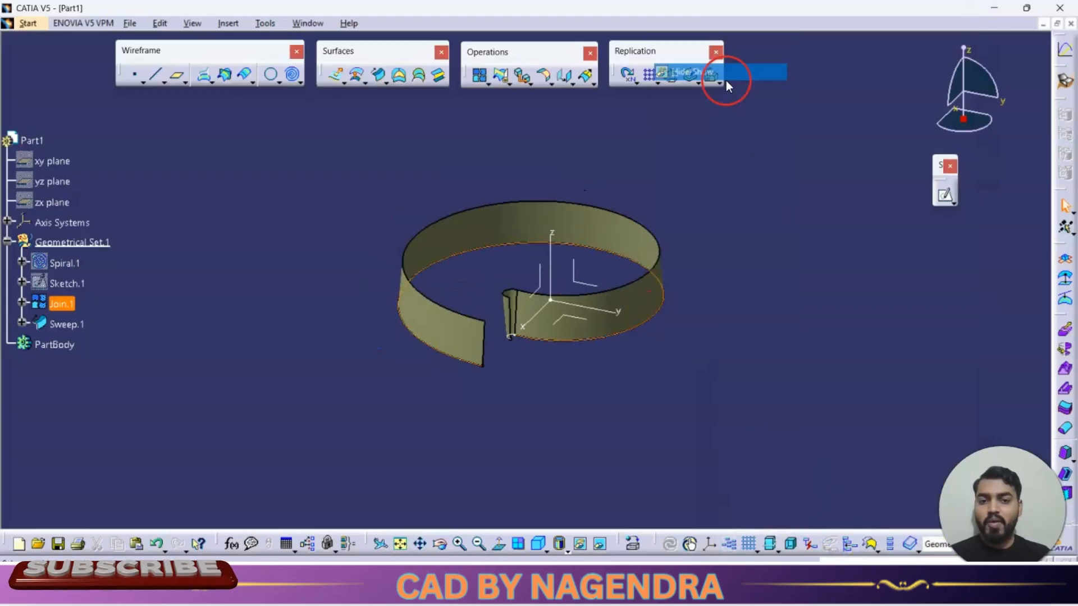
Step: Draw a point-to-point line joining the two free end vertices of the swept surface's upper edges
{"action": "middle_click_drag", "start_coordinate": [763, 314], "coordinate": [785, 264]}
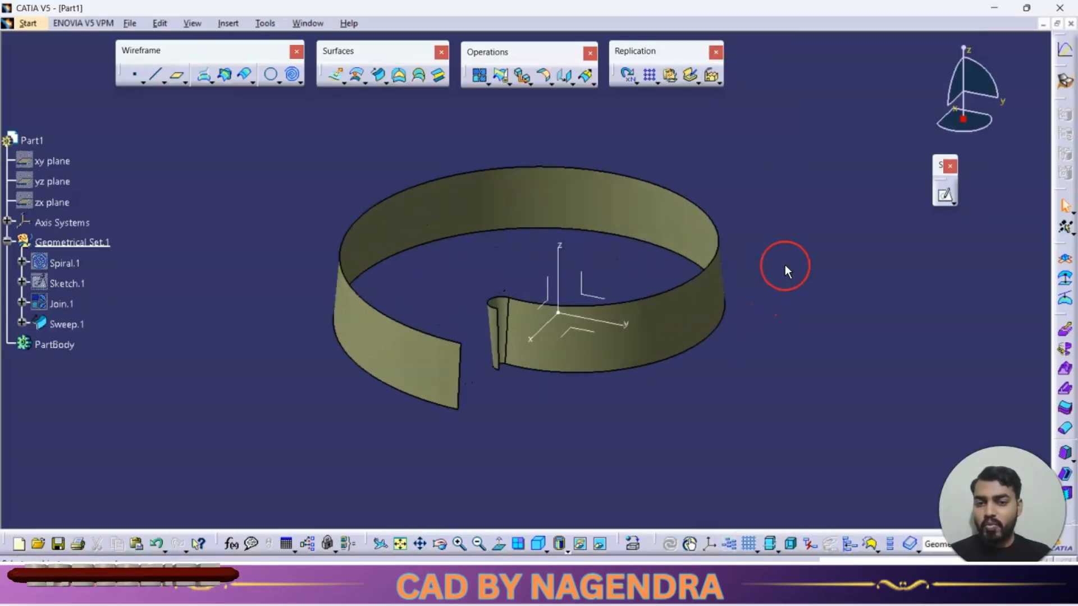
{"action": "key", "text": "alt+Tab"}
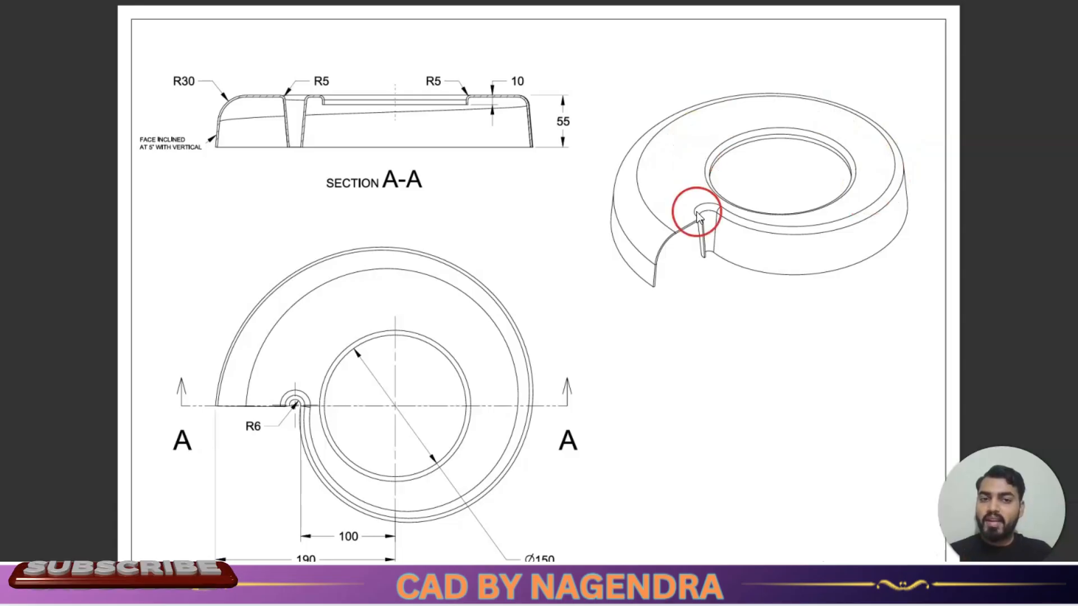
{"action": "key", "text": "alt+Tab"}
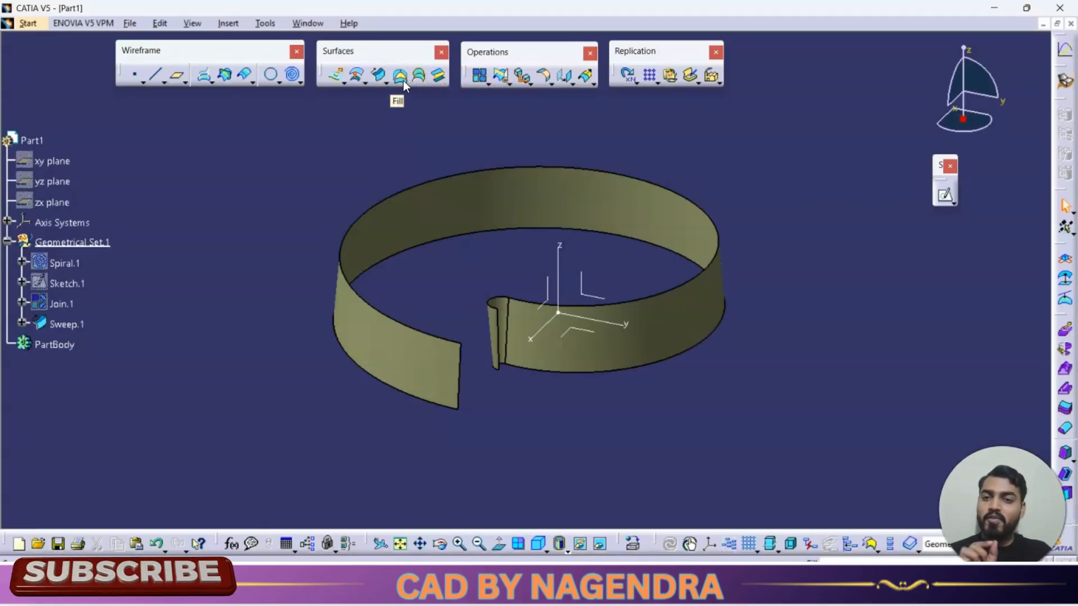
{"action": "left_click", "coordinate": [544, 170]}
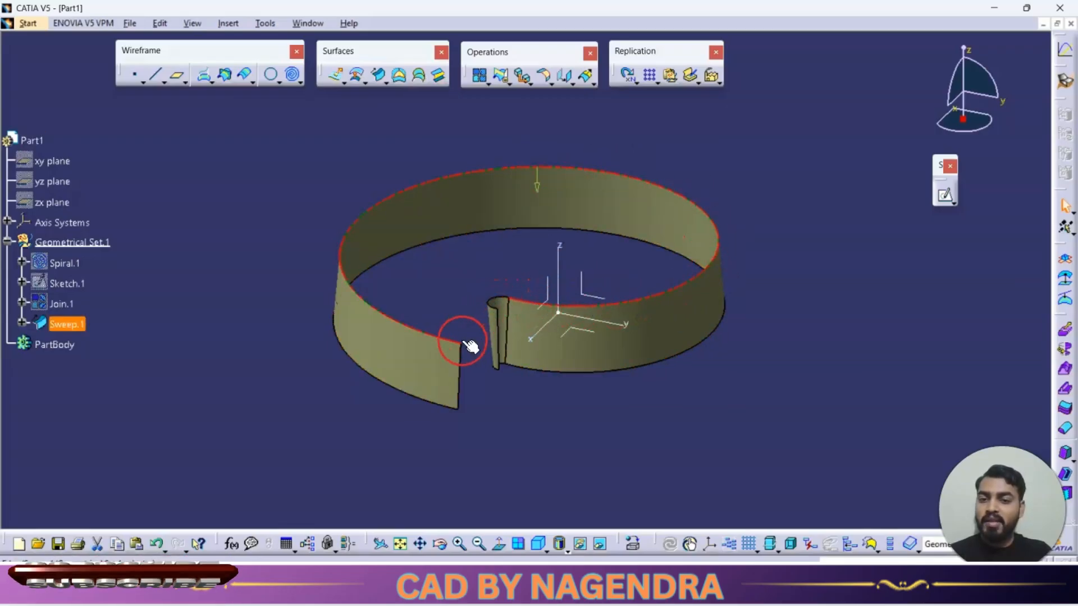
{"action": "left_click", "coordinate": [700, 391]}
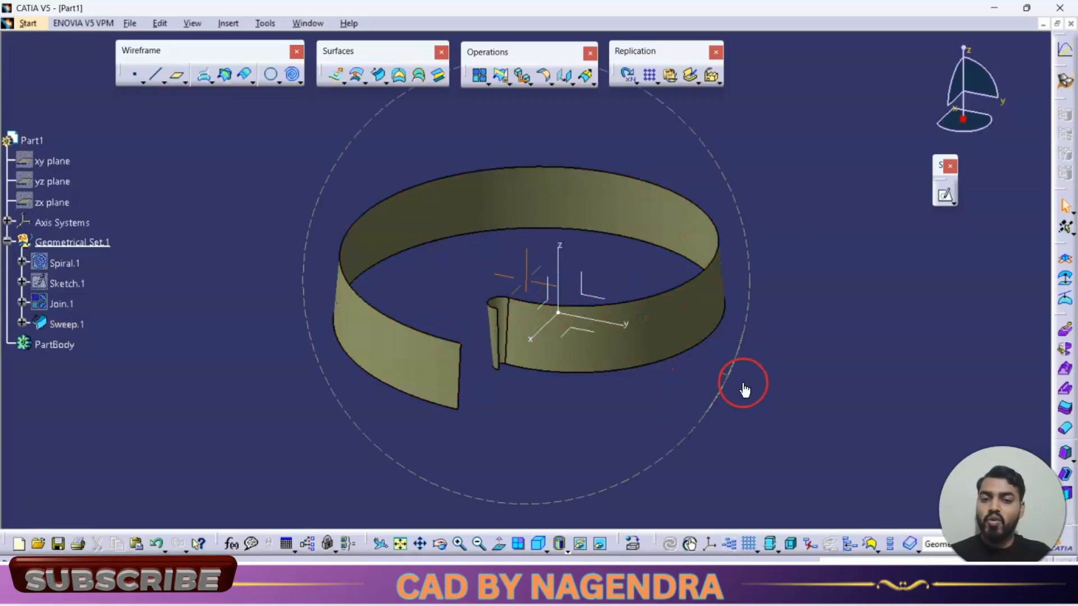
{"action": "middle_click_drag", "start_coordinate": [744, 389], "coordinate": [462, 401]}
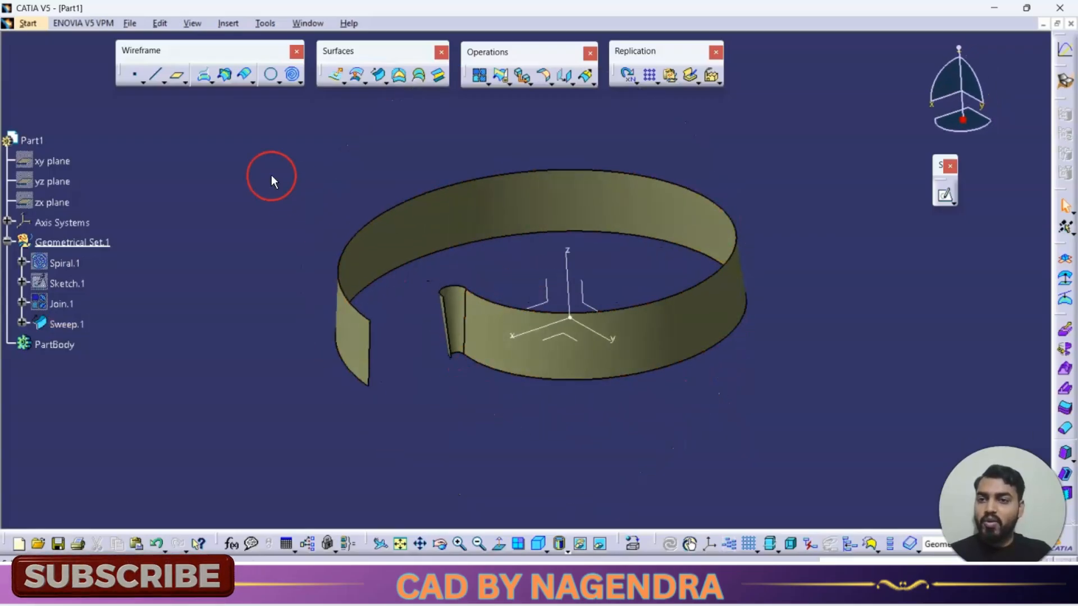
{"action": "left_click", "coordinate": [160, 79]}
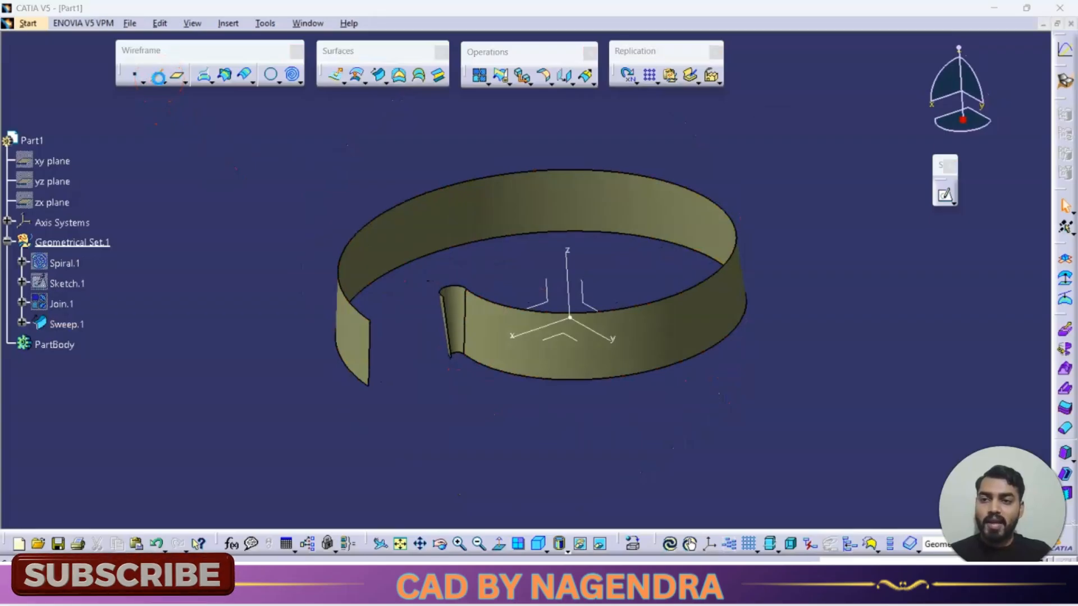
{"action": "left_click", "coordinate": [441, 296]}
{"action": "left_click", "coordinate": [369, 321]}
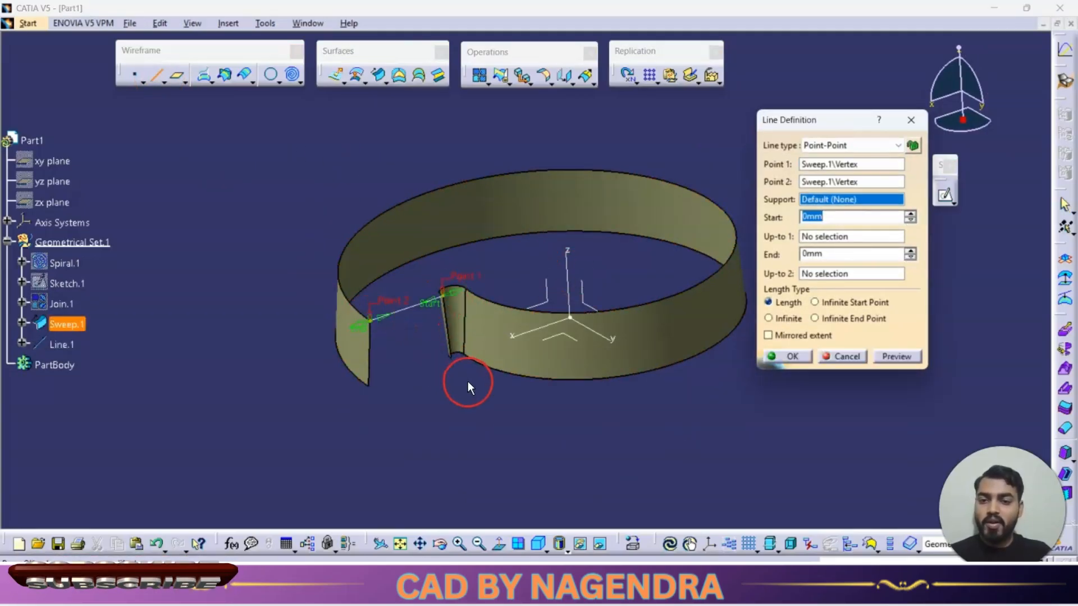
{"action": "left_click", "coordinate": [794, 358]}
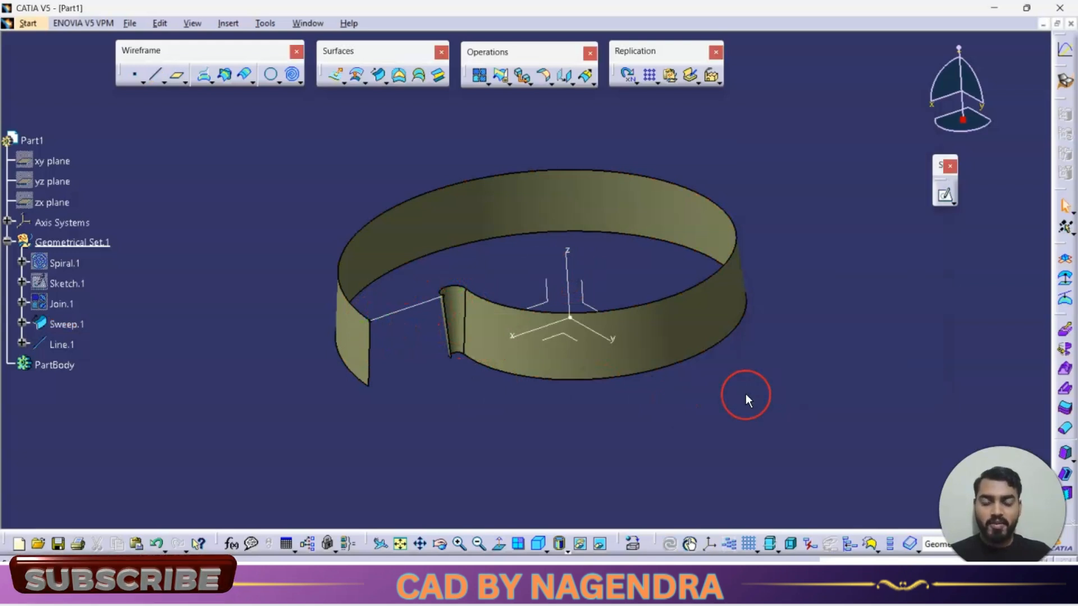
Step: Create a fill surface bounded by the sweep's two upper edges and the new line
{"action": "left_click", "coordinate": [398, 74]}
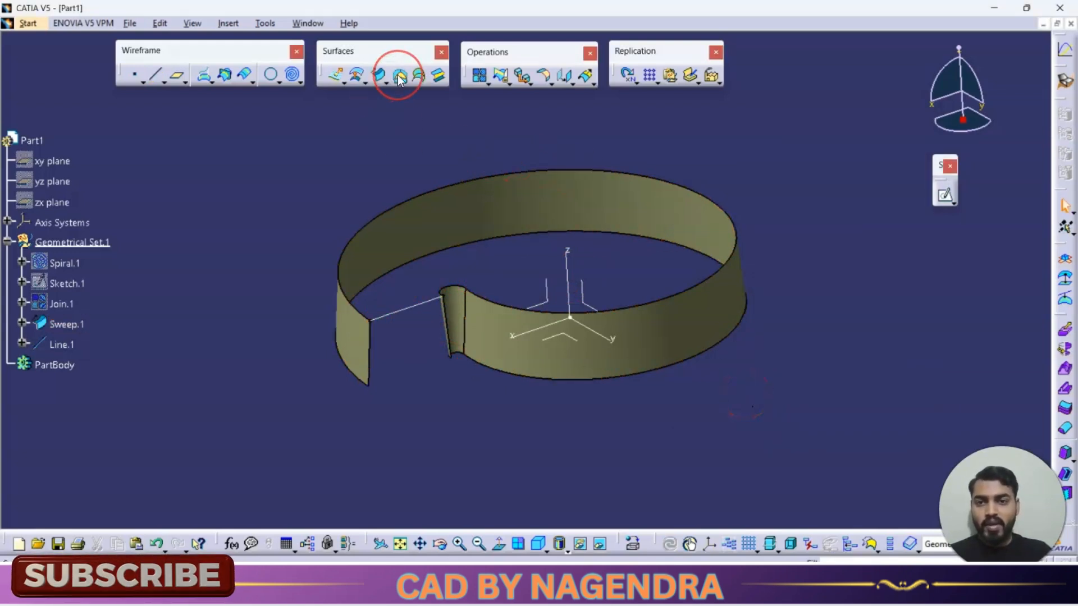
{"action": "left_click", "coordinate": [474, 180]}
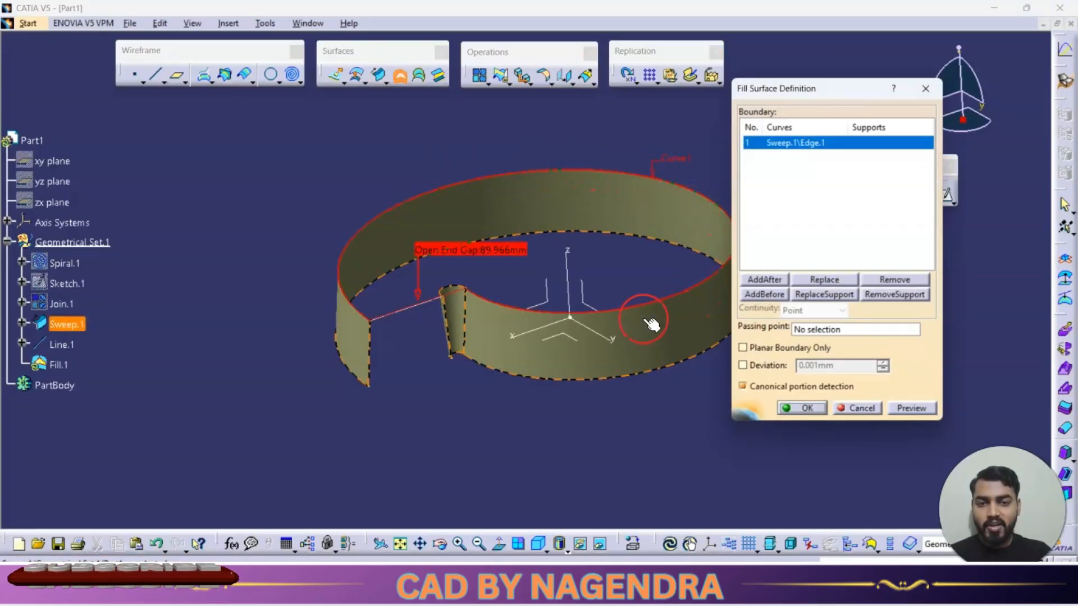
{"action": "left_click", "coordinate": [459, 290]}
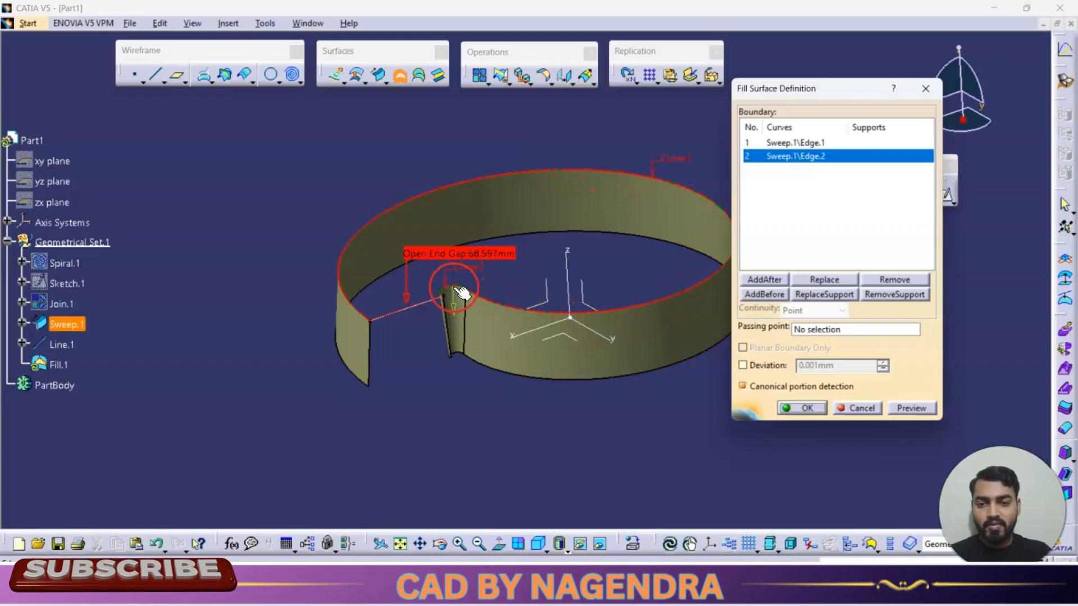
{"action": "left_click", "coordinate": [434, 306]}
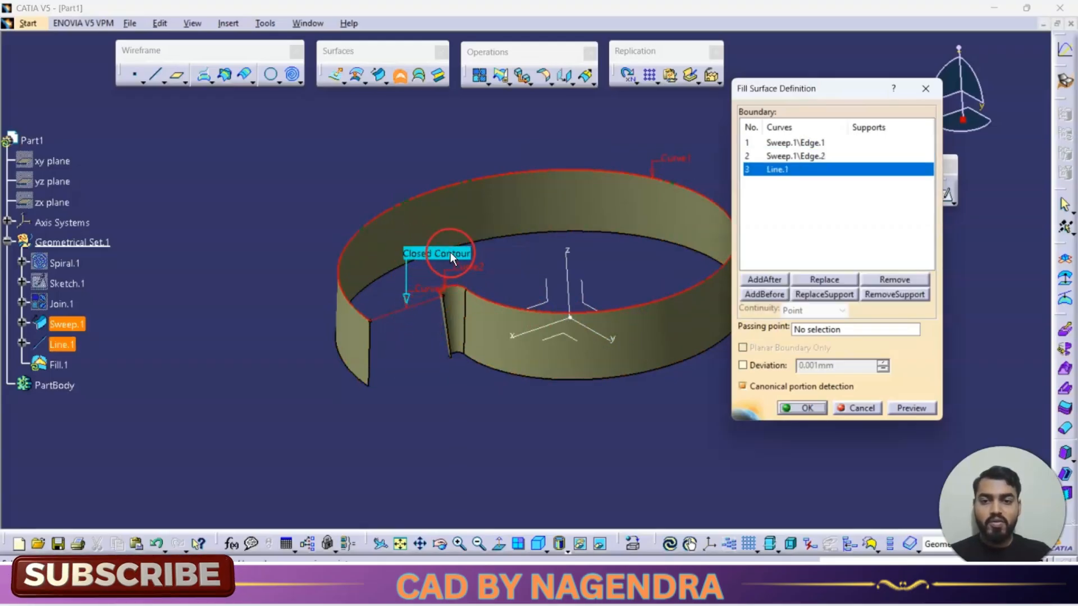
{"action": "left_click", "coordinate": [804, 407]}
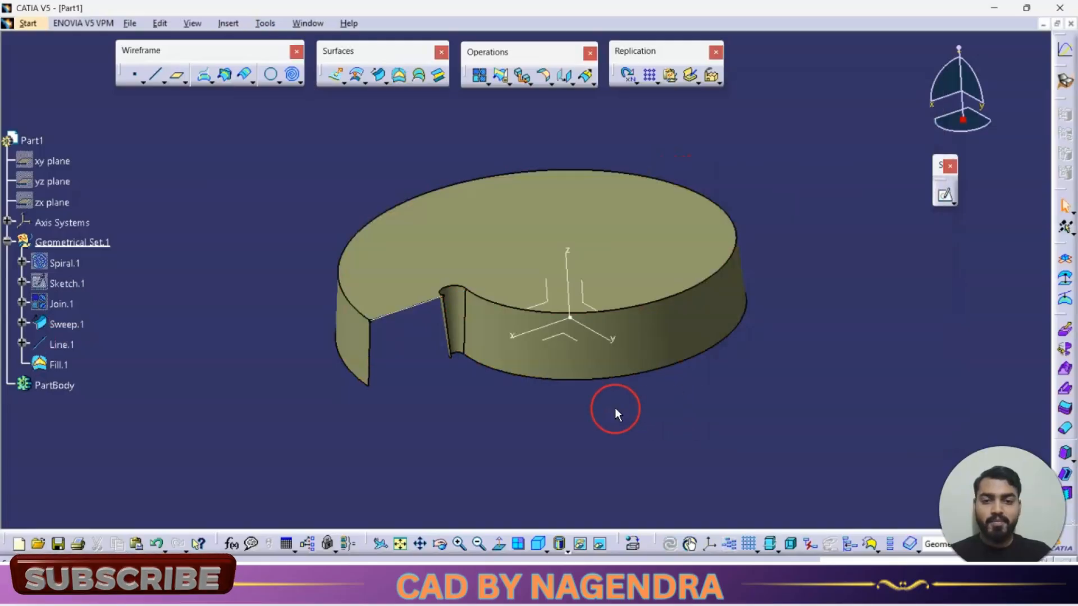
Step: Hide the closing line and switch to a standard view of the part
{"action": "right_click", "coordinate": [430, 310]}
{"action": "left_click", "coordinate": [486, 61]}
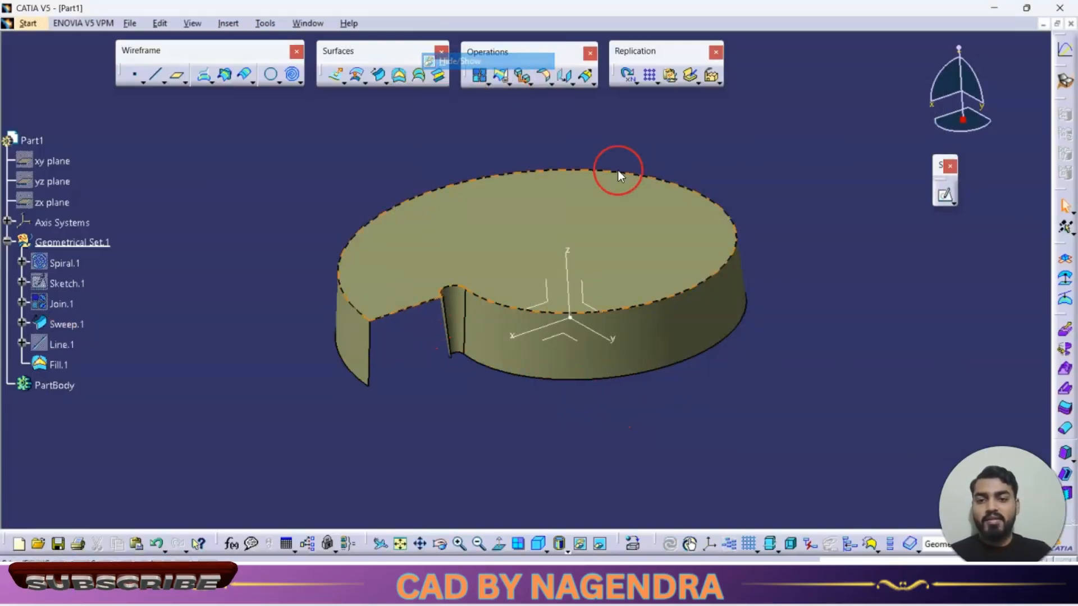
{"action": "left_click", "coordinate": [538, 544]}
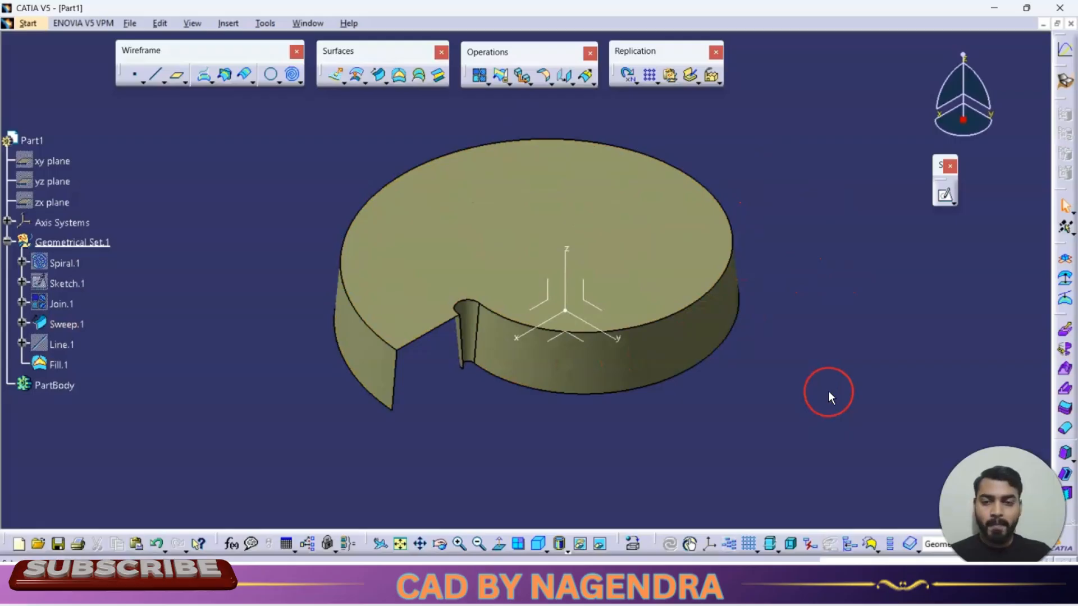
{"action": "key", "text": "alt+Tab"}
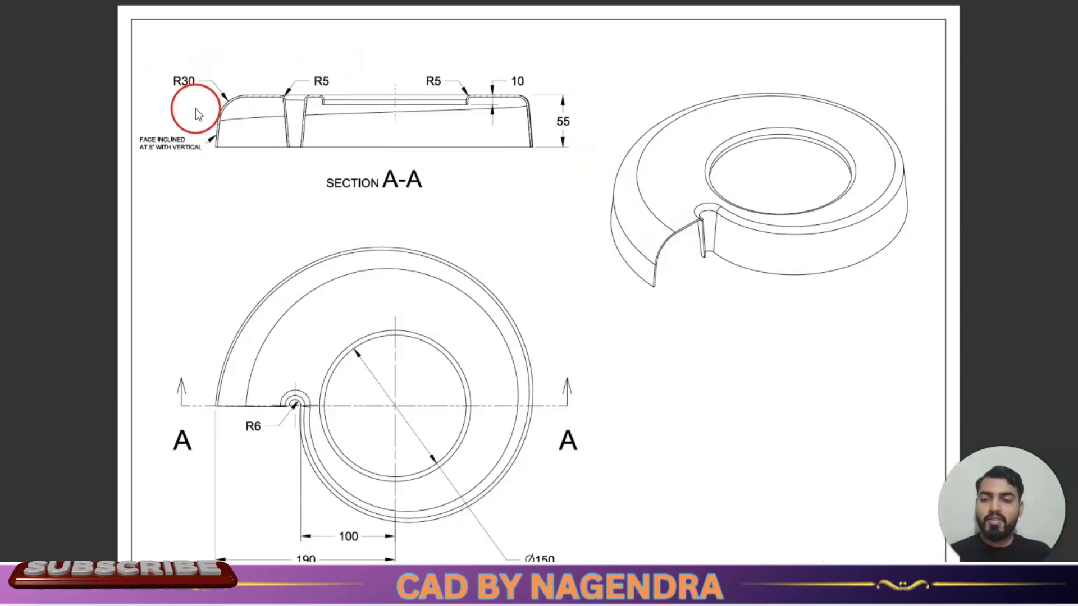
{"action": "key", "text": "alt+Tab"}
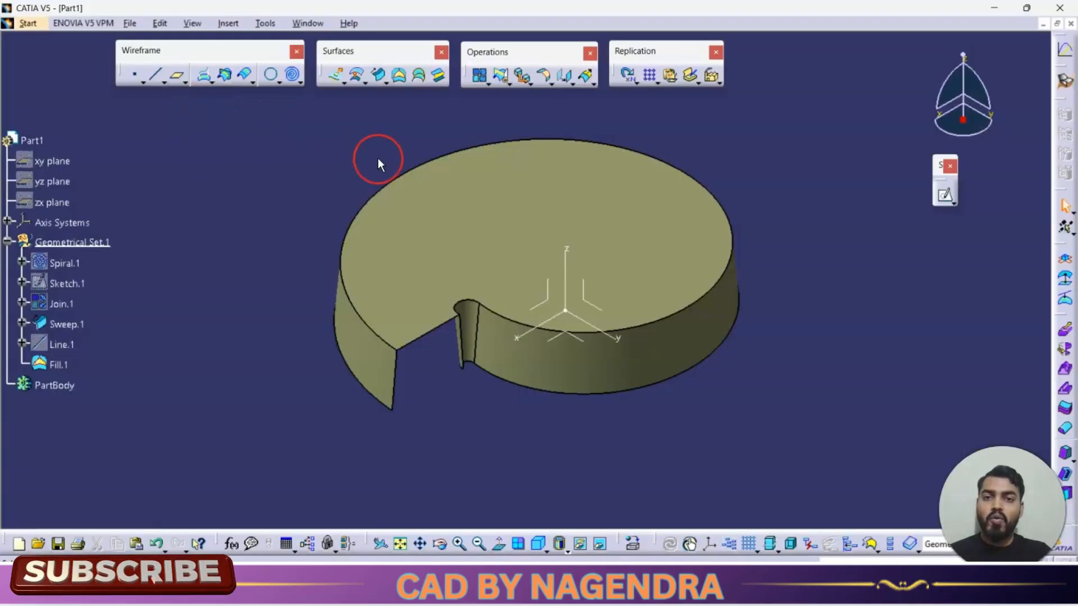
{"action": "left_click", "coordinate": [551, 83]}
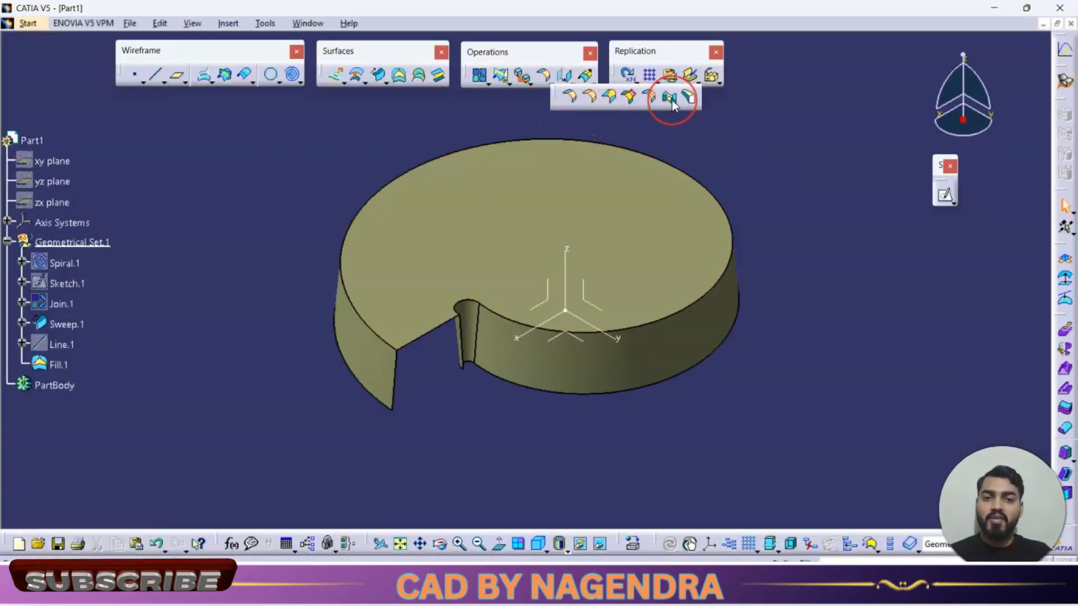
{"action": "left_click", "coordinate": [615, 99]}
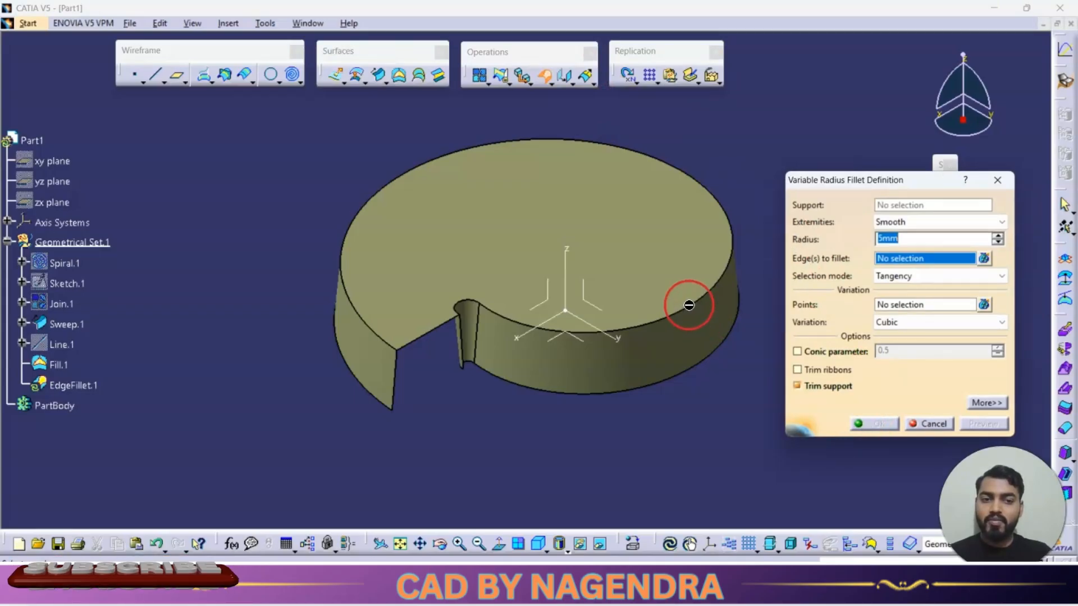
{"action": "left_click", "coordinate": [363, 205]}
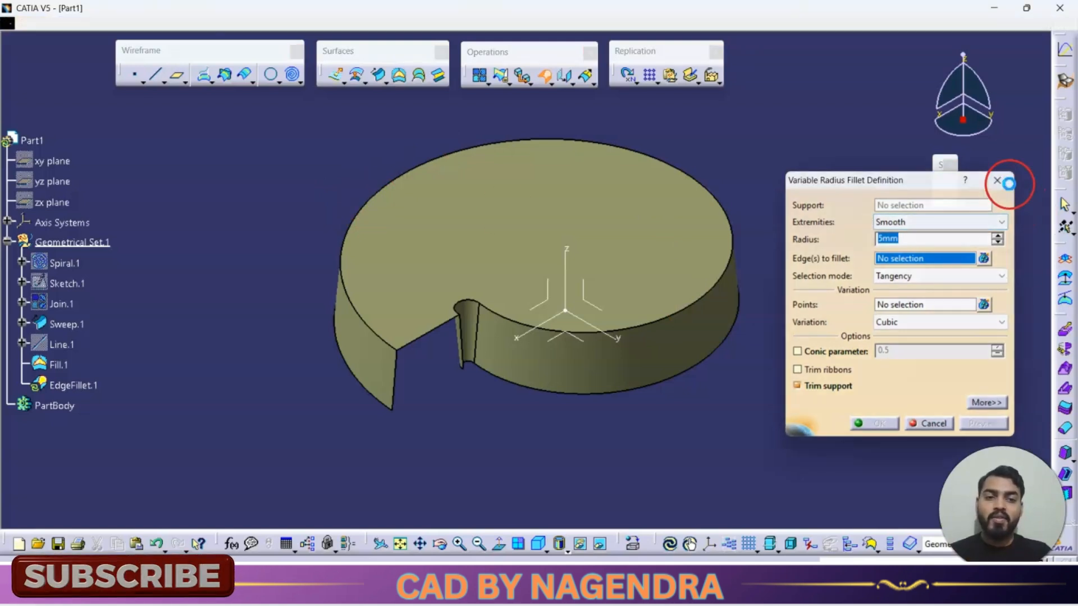
{"action": "left_click", "coordinate": [997, 180]}
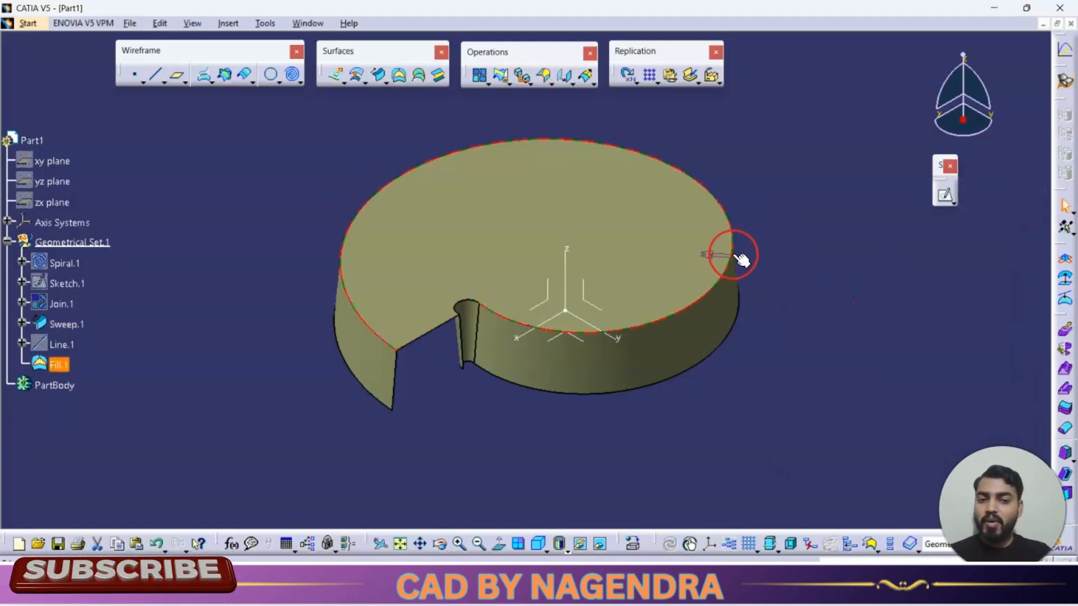
Step: Select the top fill and the swept wall surfaces to inspect their edges
{"action": "left_click", "coordinate": [597, 216]}
{"action": "left_click", "coordinate": [723, 309]}
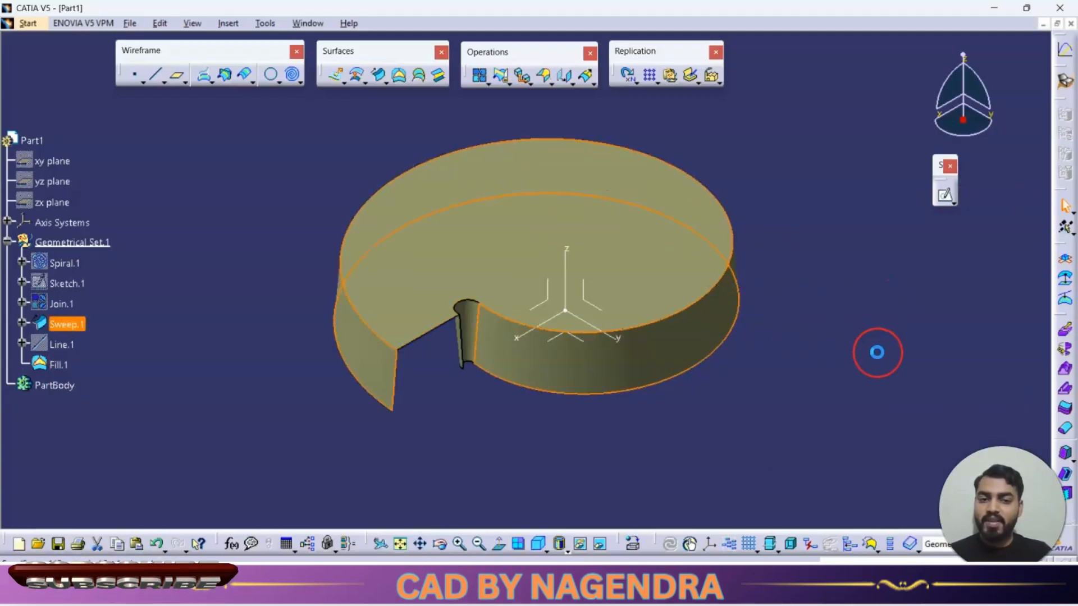
{"action": "left_click", "coordinate": [879, 351]}
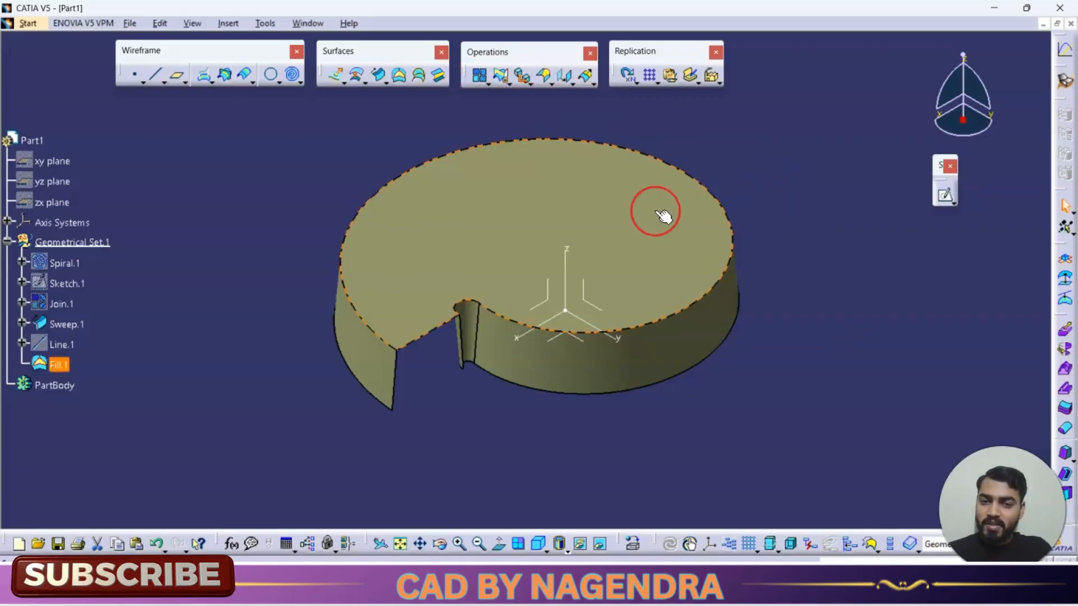
{"action": "left_click", "coordinate": [716, 334]}
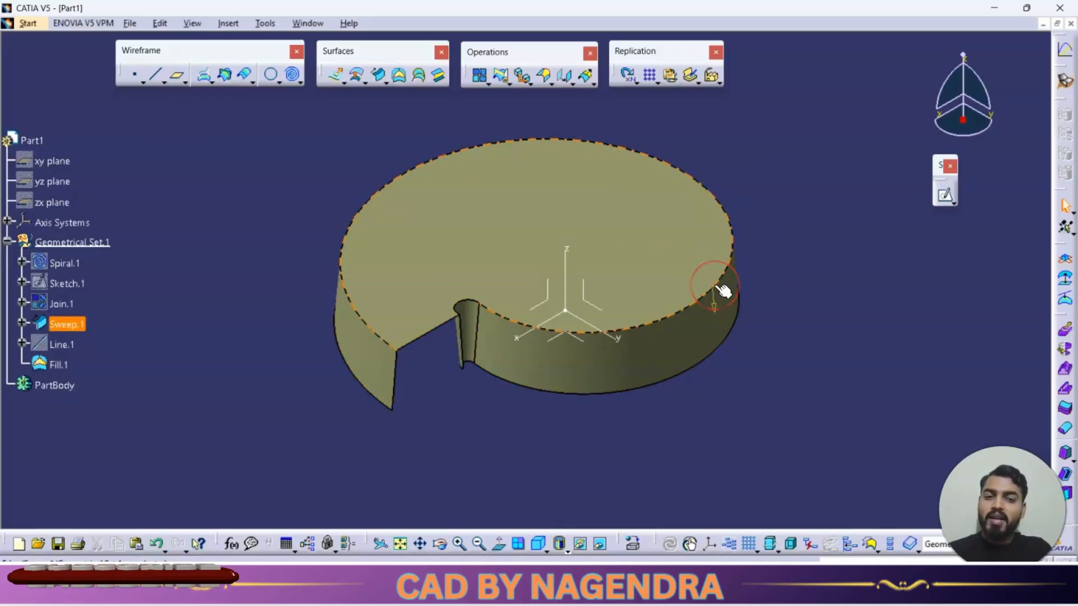
{"action": "left_click", "coordinate": [614, 228]}
{"action": "left_click", "coordinate": [702, 320]}
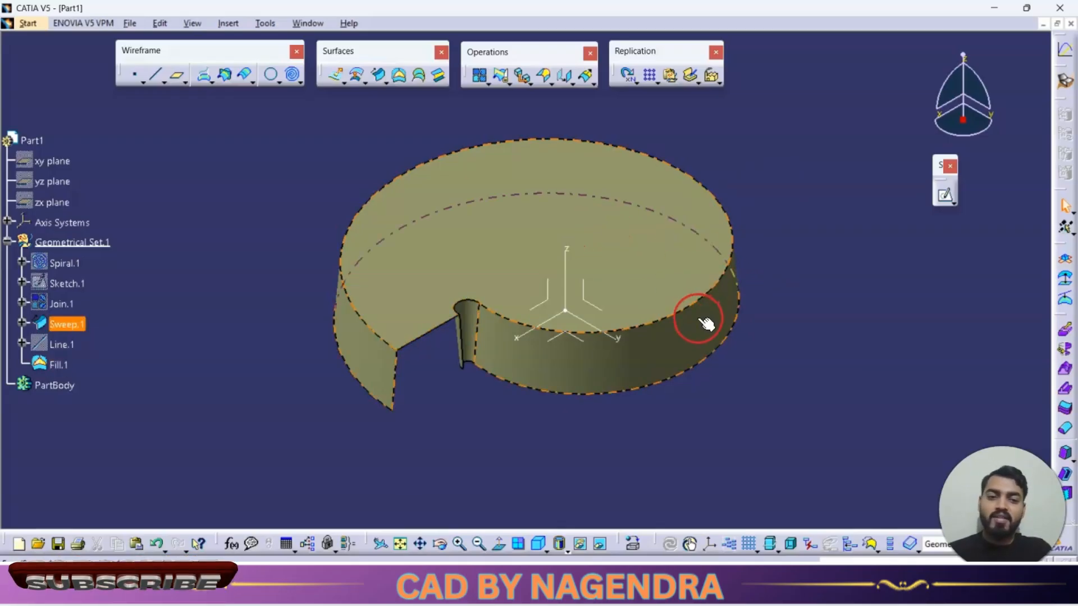
{"action": "left_click", "coordinate": [622, 230]}
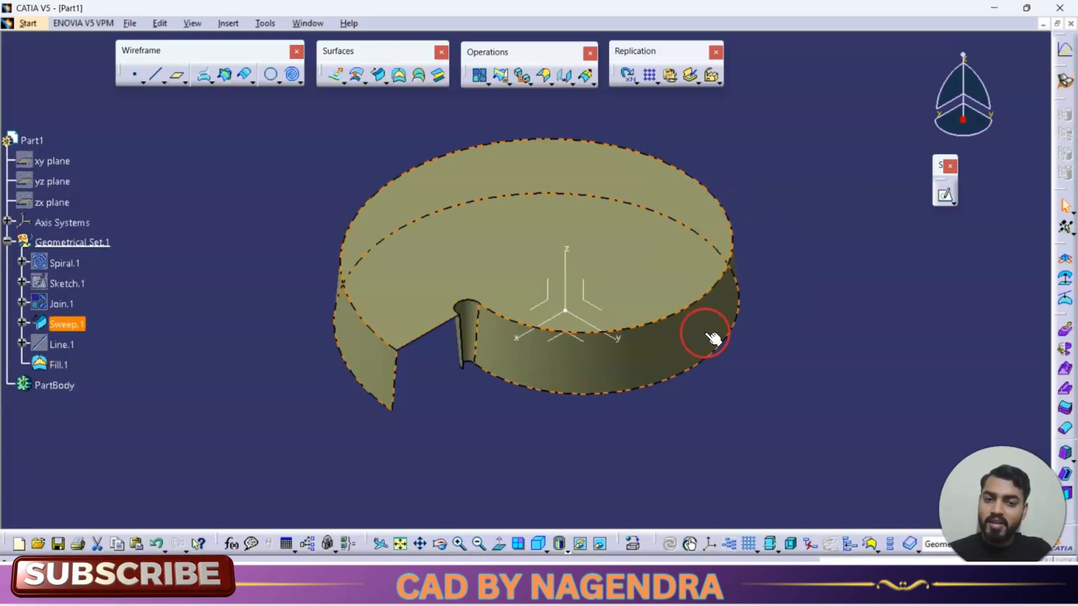
{"action": "left_click", "coordinate": [722, 296], "text": "ctrl"}
{"action": "left_click", "coordinate": [728, 298]}
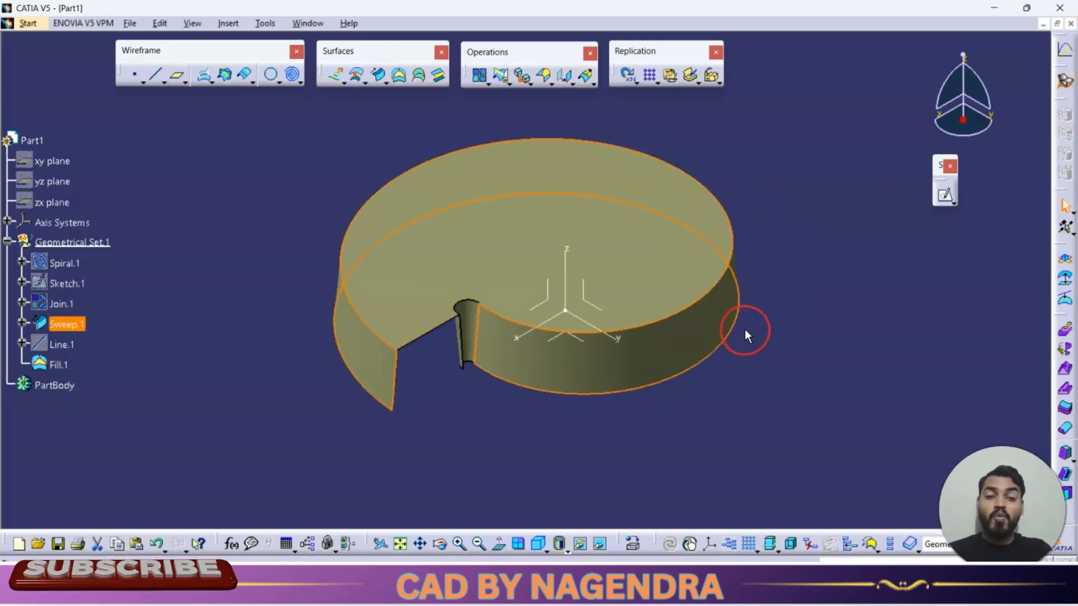
{"action": "left_click", "coordinate": [768, 338]}
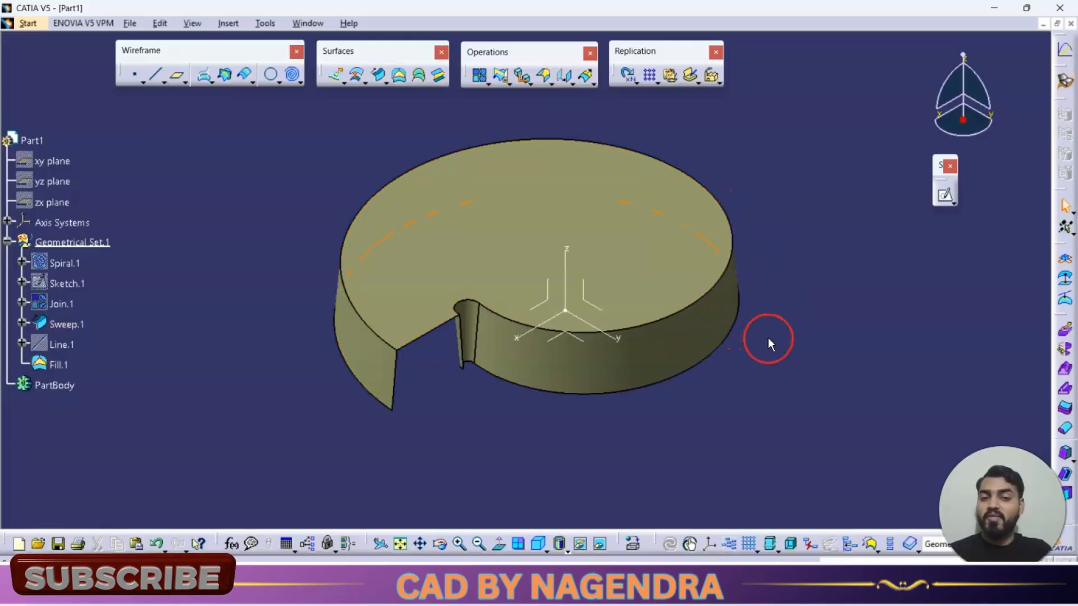
Step: Join the top fill surface and the swept wall surface into one surface
{"action": "left_click", "coordinate": [479, 82]}
{"action": "left_click", "coordinate": [638, 228]}
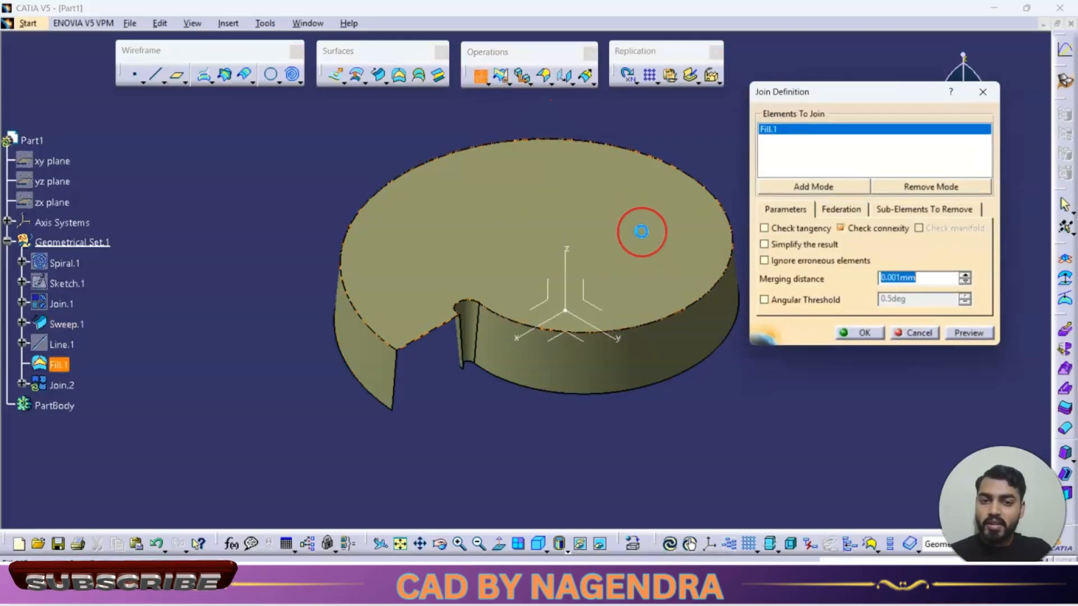
{"action": "left_click", "coordinate": [722, 323]}
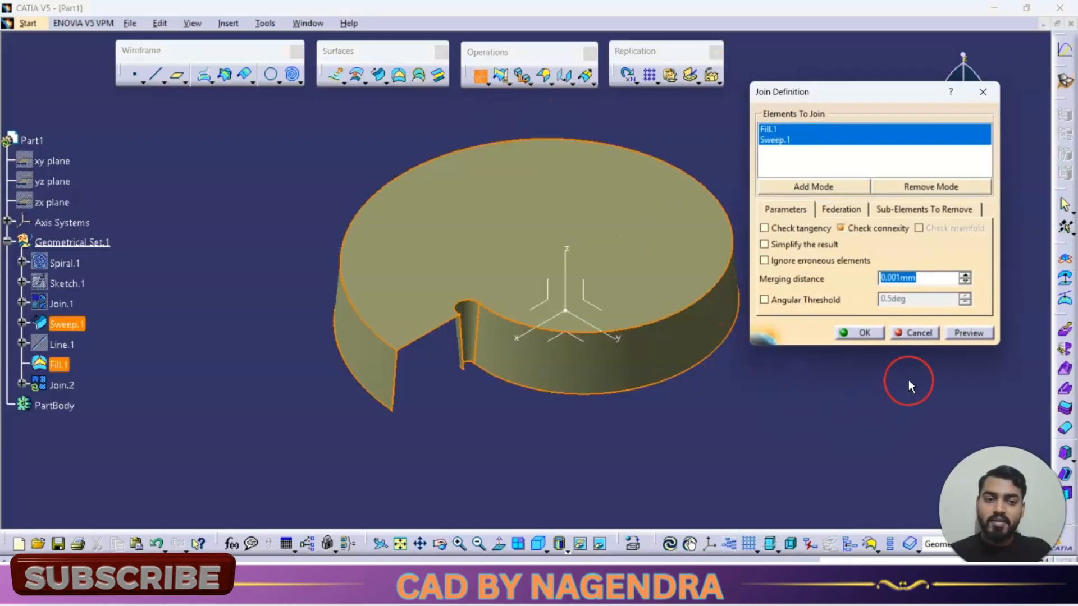
{"action": "left_click", "coordinate": [854, 333]}
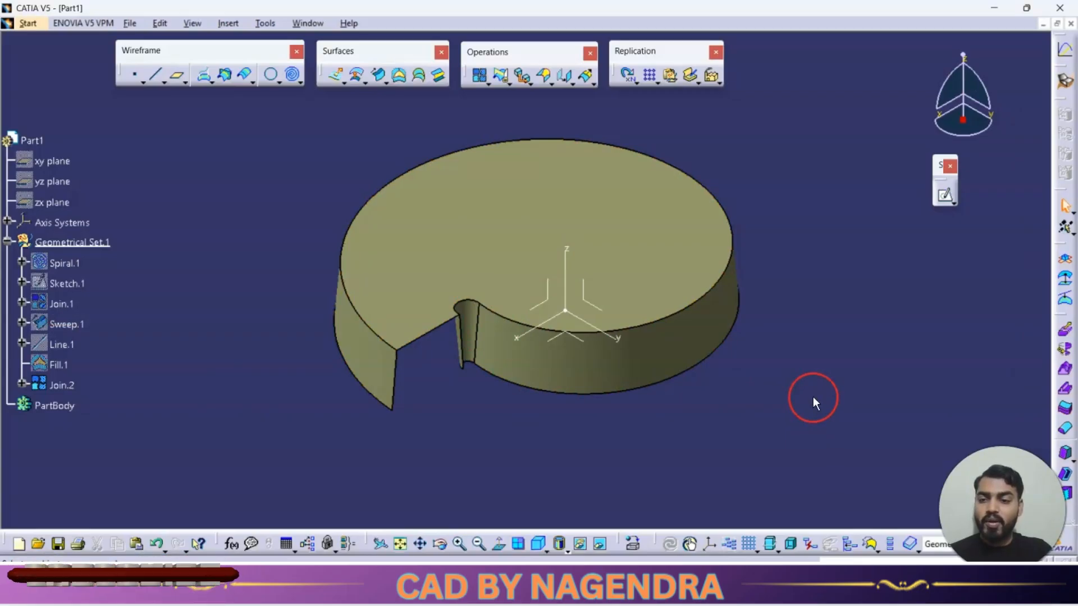
{"action": "right_click", "coordinate": [68, 385]}
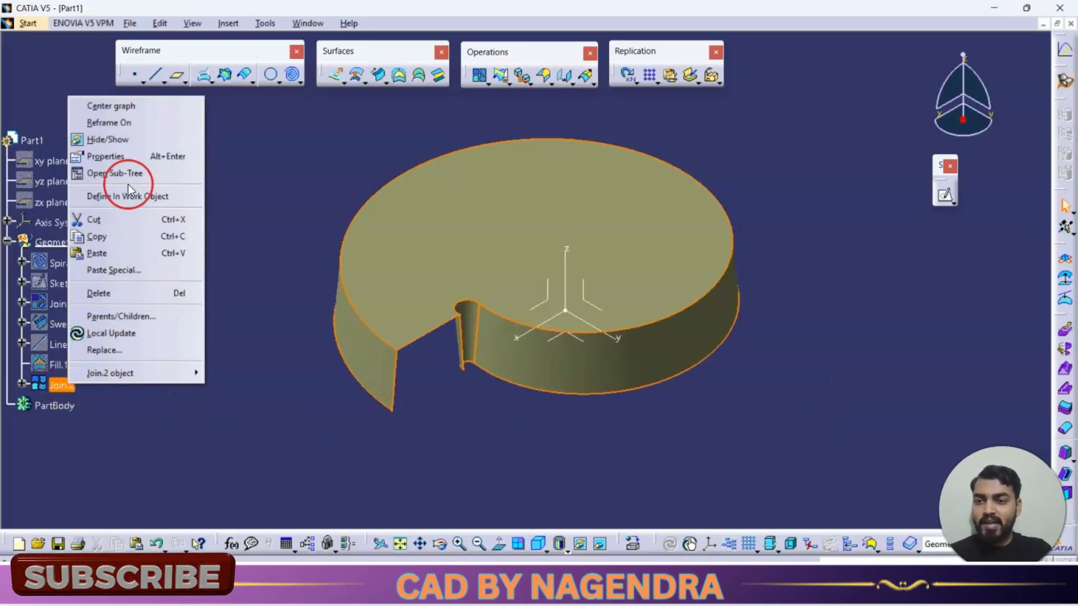
{"action": "left_click", "coordinate": [144, 139]}
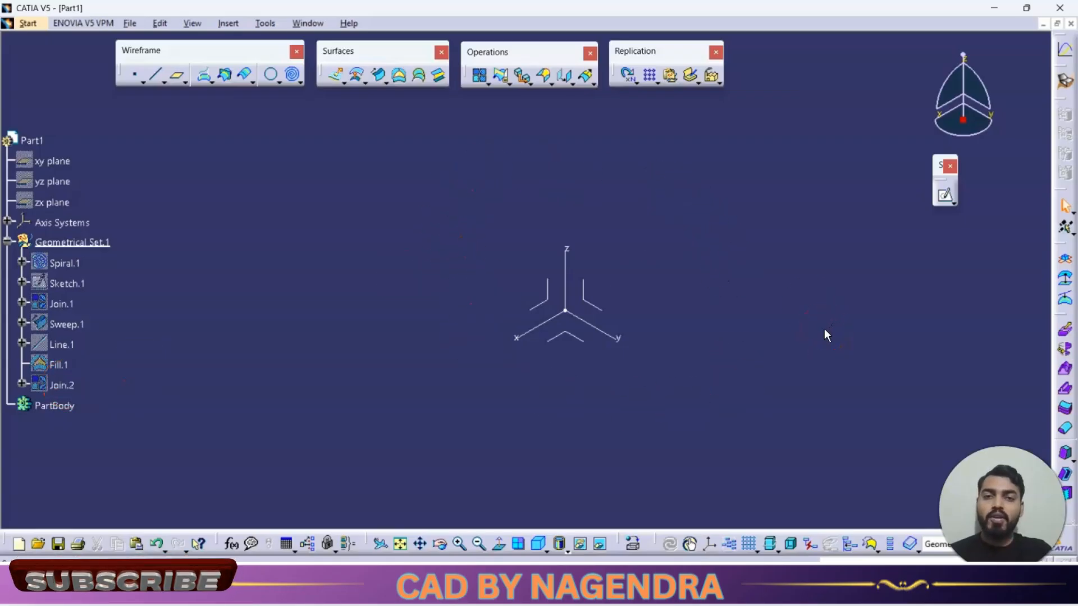
{"action": "right_click", "coordinate": [69, 389]}
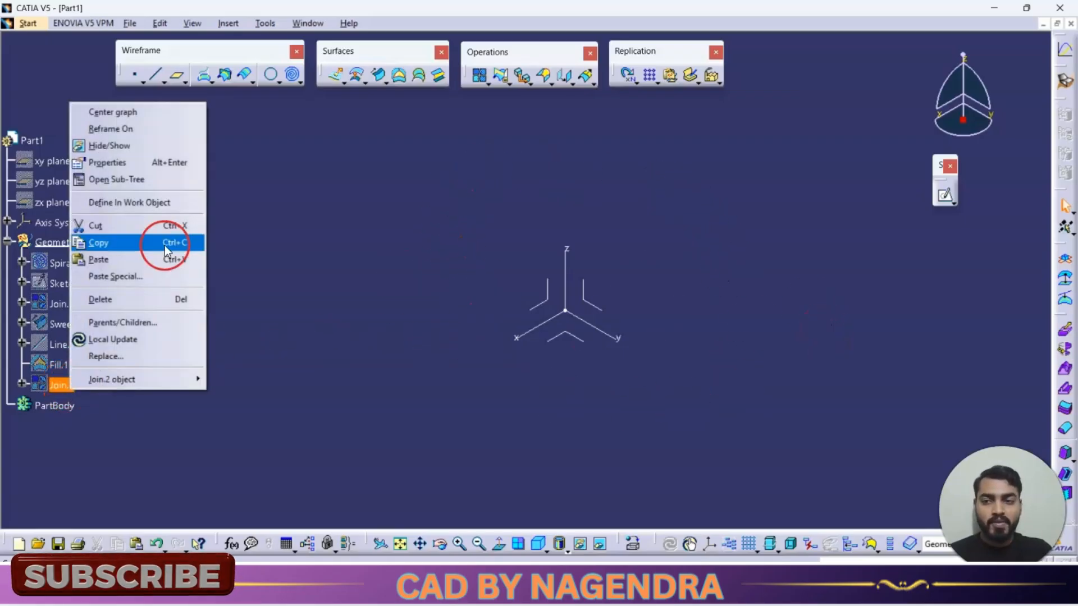
{"action": "left_click", "coordinate": [154, 147]}
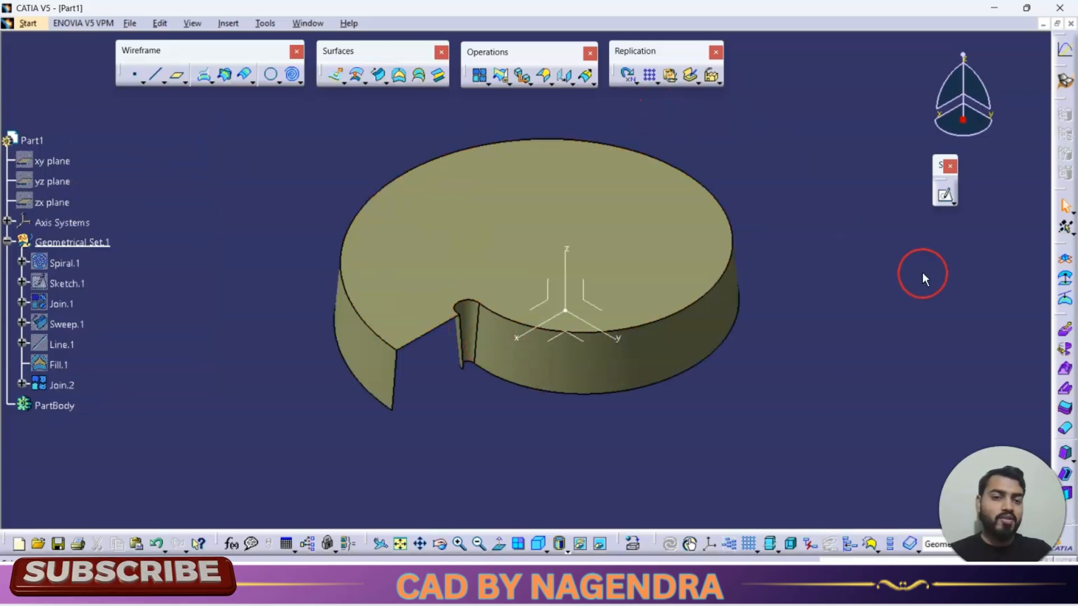
Step: Add a variable radius fillet of 5 mm on the joined surface's top edge, setting 30 mm at the open-end point
{"action": "left_click", "coordinate": [545, 77]}
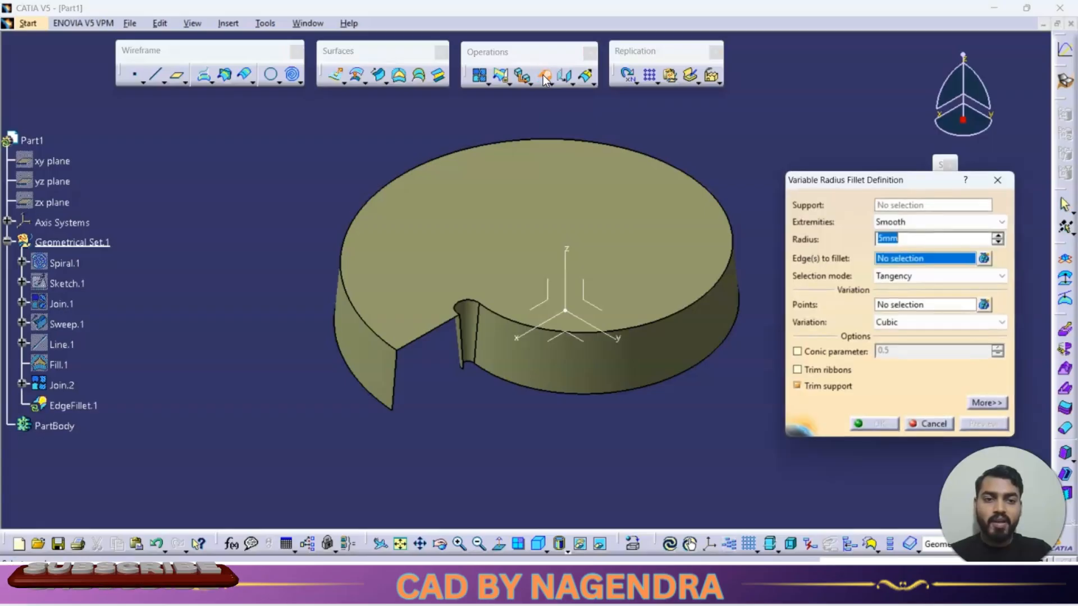
{"action": "left_click", "coordinate": [730, 211]}
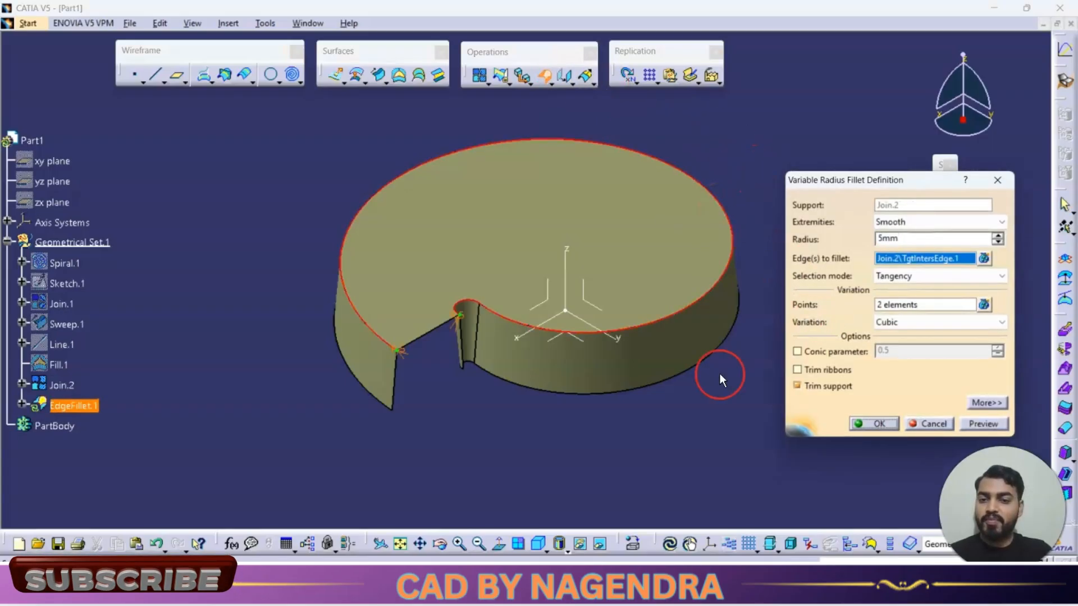
{"action": "middle_click_drag", "start_coordinate": [549, 467], "coordinate": [561, 440], "text": "ctrl"}
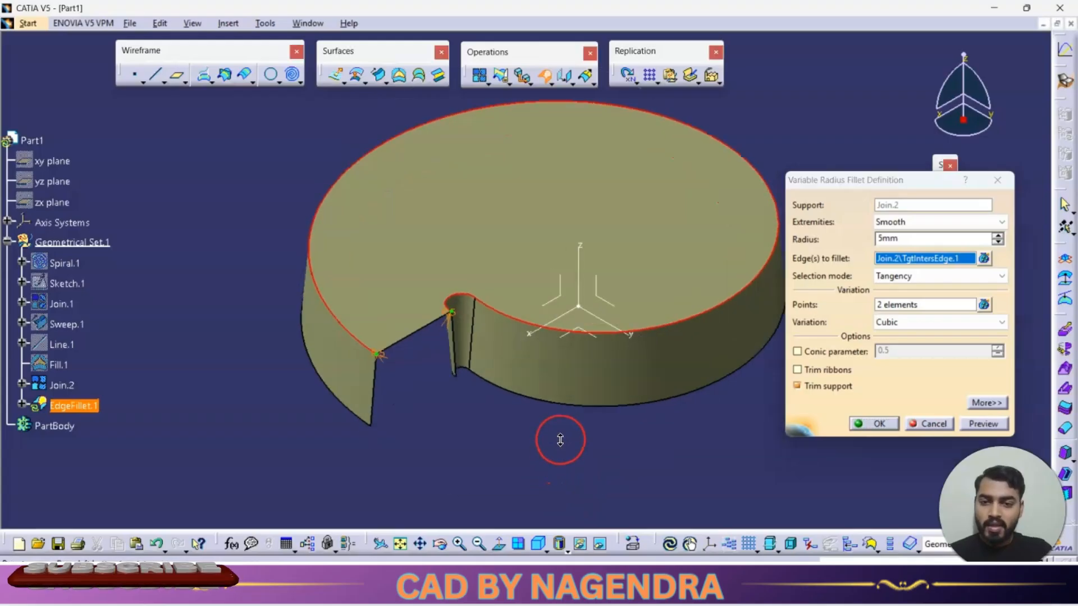
{"action": "double_click", "coordinate": [383, 358]}
{"action": "type", "text": "30"}
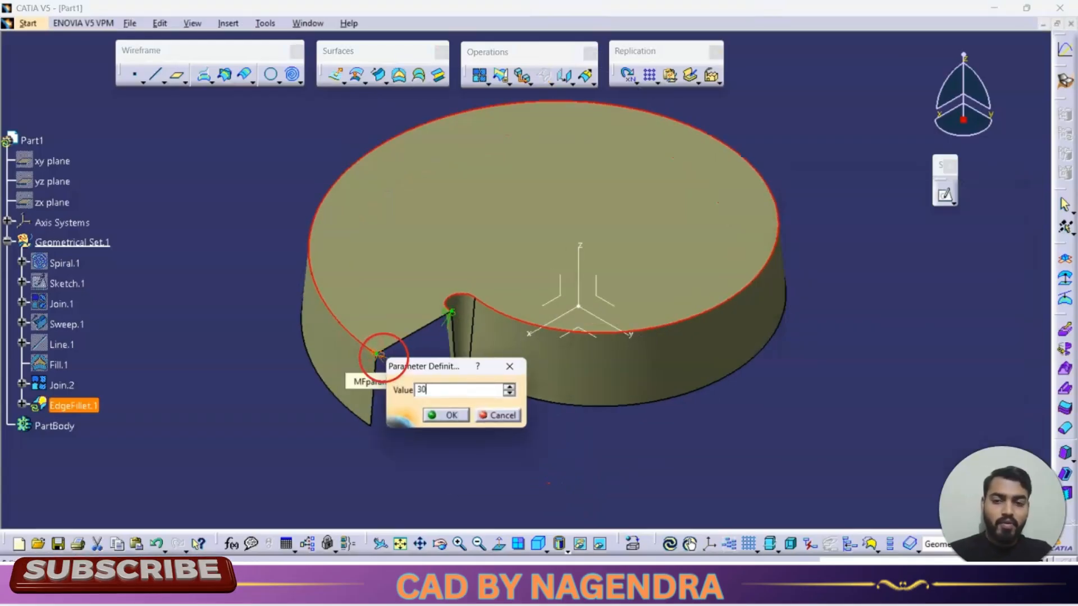
{"action": "left_click", "coordinate": [449, 415]}
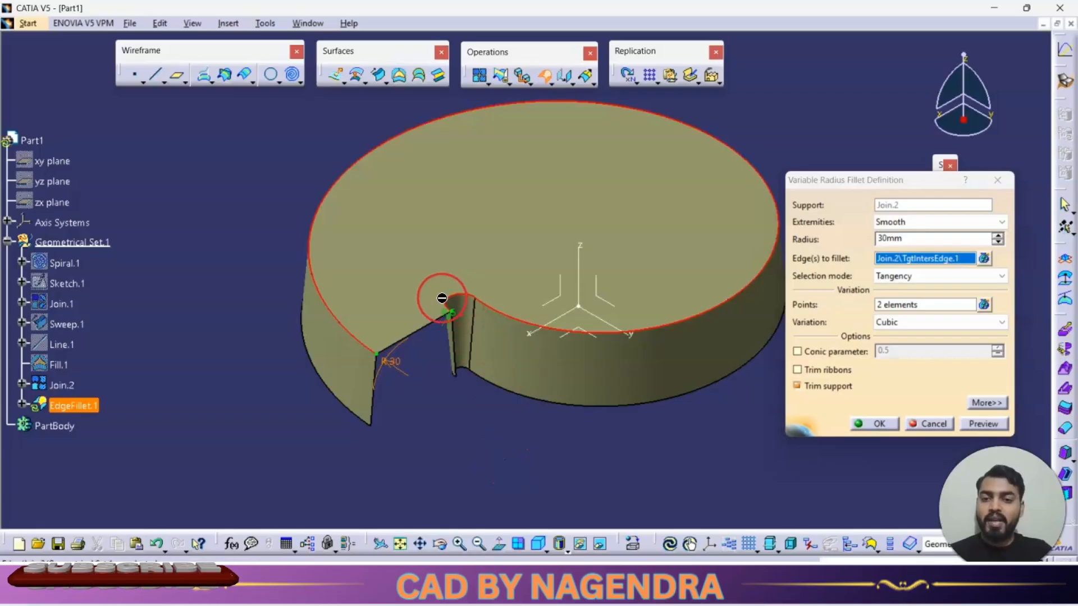
{"action": "left_click", "coordinate": [983, 423]}
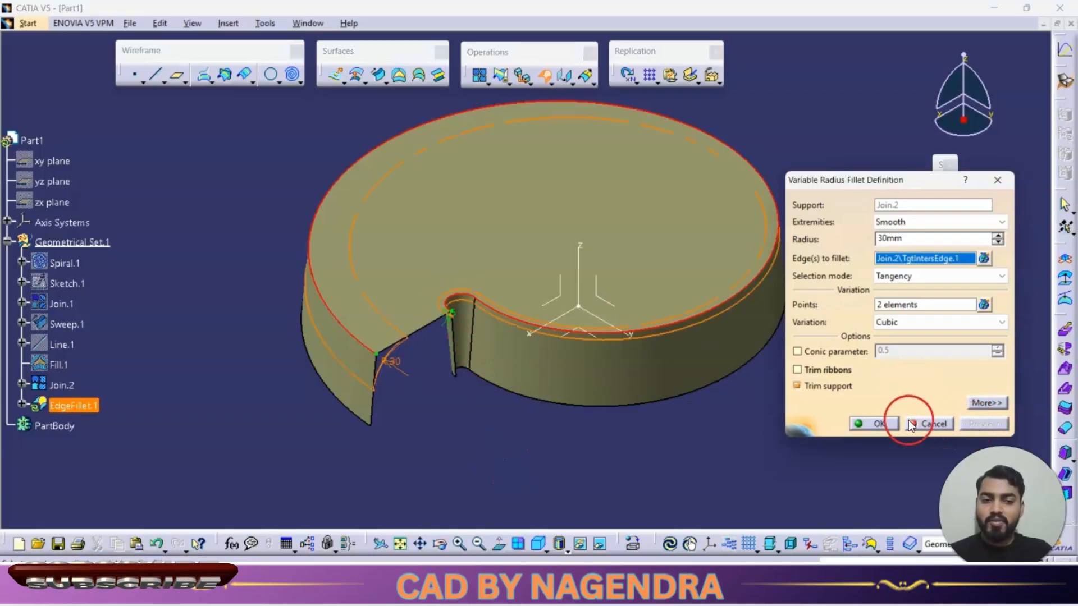
{"action": "left_click", "coordinate": [886, 423]}
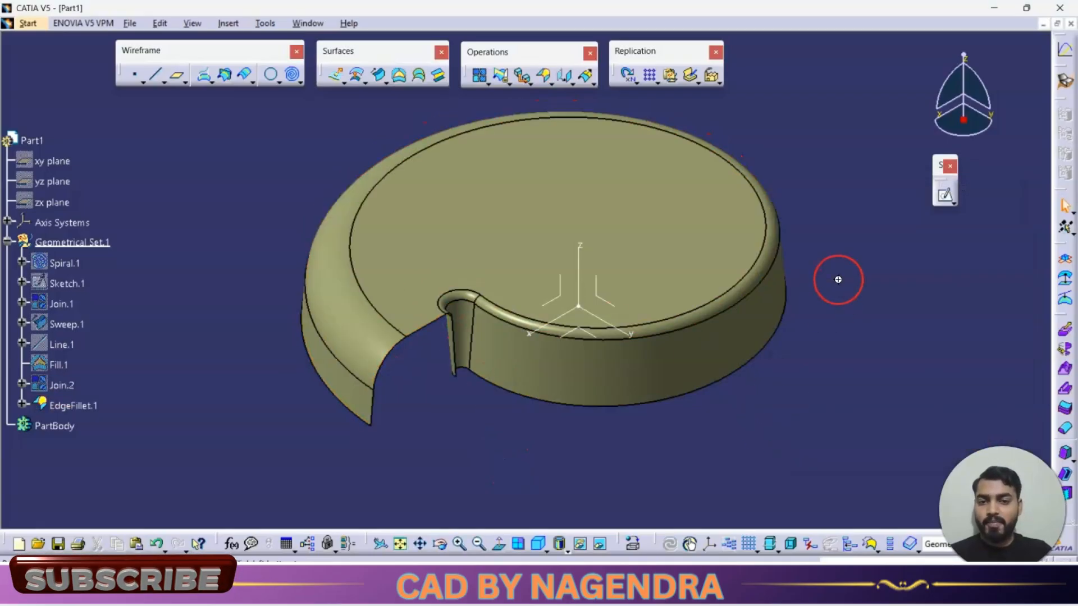
Step: Compare the filleted part against the section view of the reference drawing
{"action": "middle_click_drag", "start_coordinate": [834, 279], "coordinate": [840, 332]}
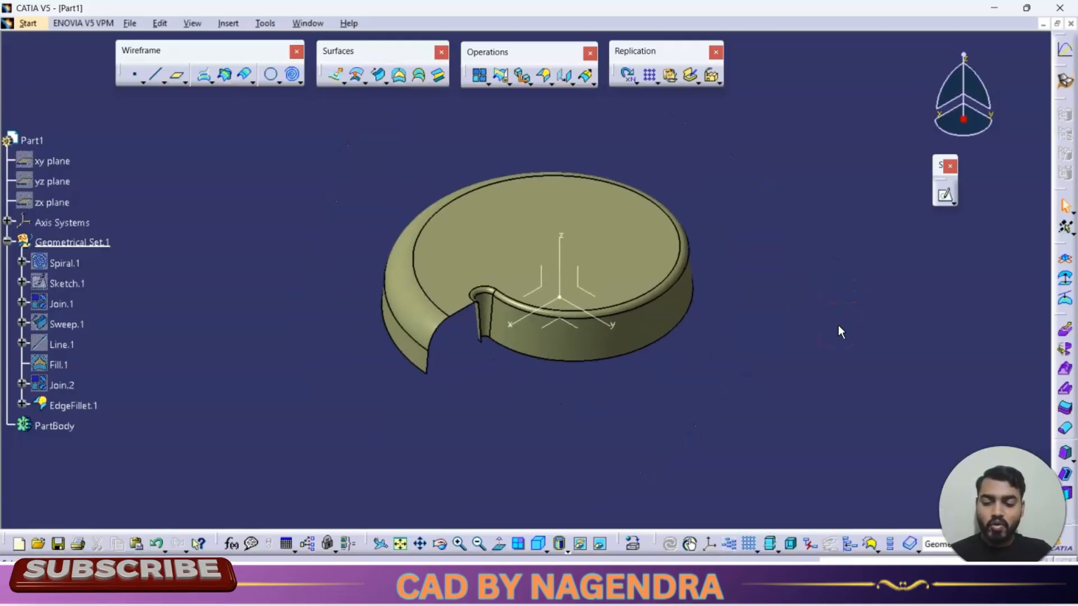
{"action": "key", "text": "alt+Tab"}
{"action": "left_click", "coordinate": [829, 308]}
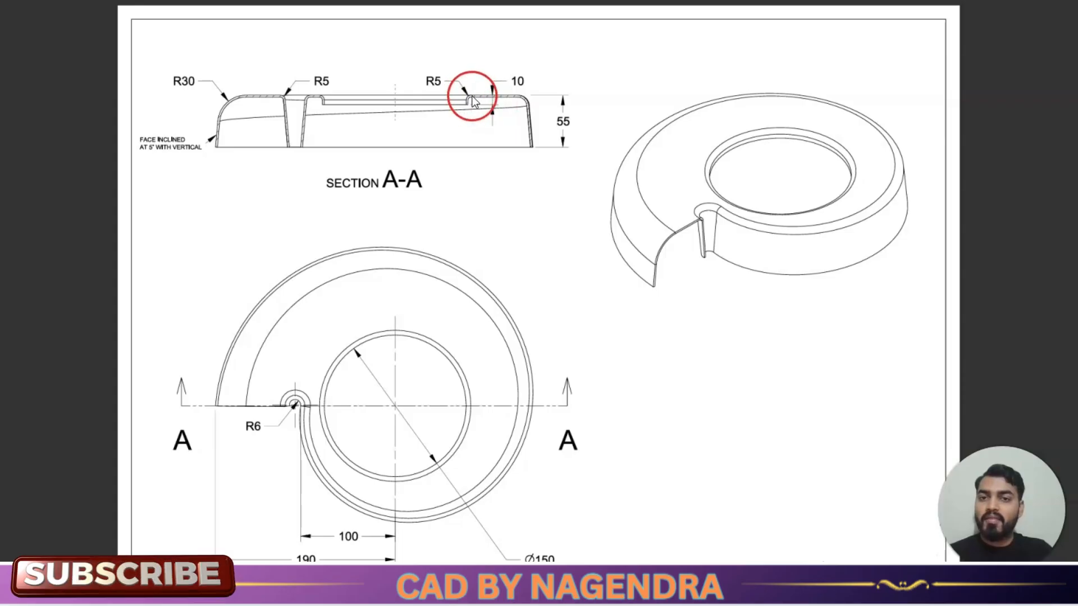
{"action": "key", "text": "alt+Tab"}
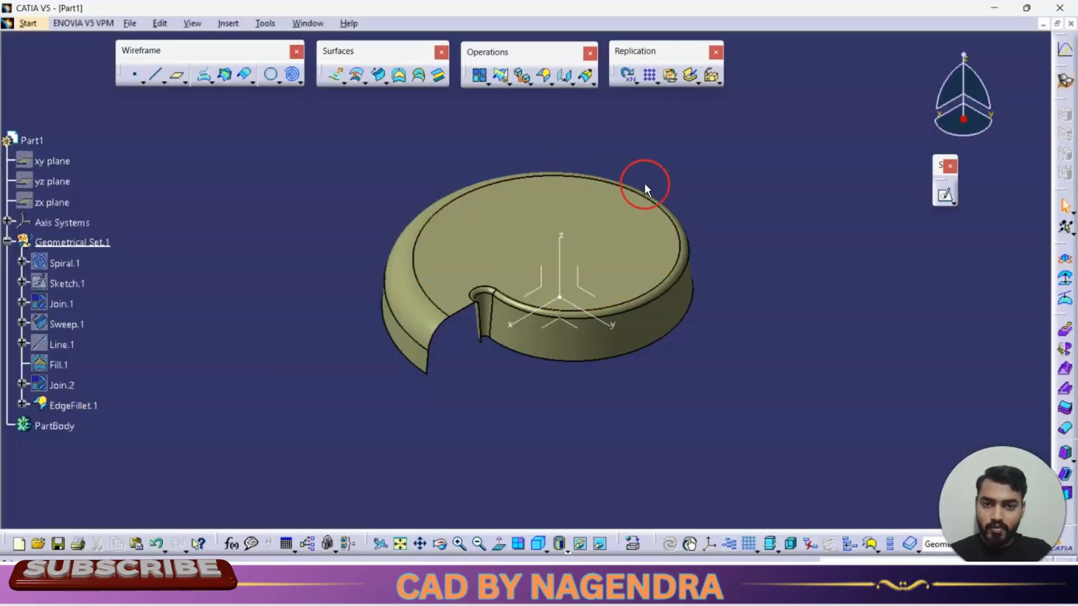
Step: Start a new sketch viewed from the top of the part
{"action": "left_click", "coordinate": [614, 237]}
{"action": "left_click", "coordinate": [945, 197]}
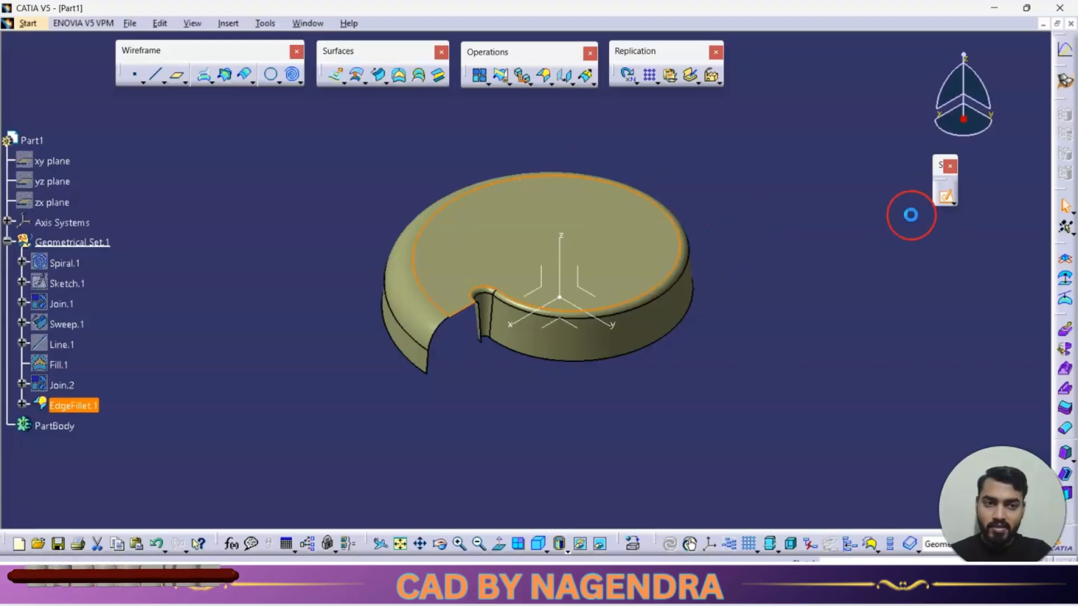
{"action": "key", "text": "alt+Tab"}
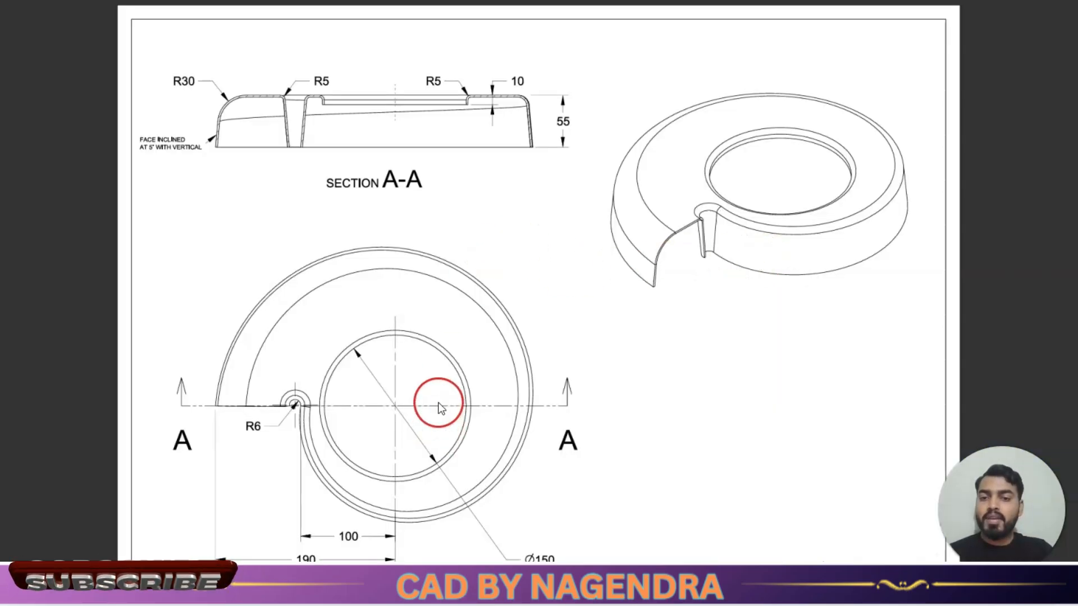
{"action": "key", "text": "alt+Tab"}
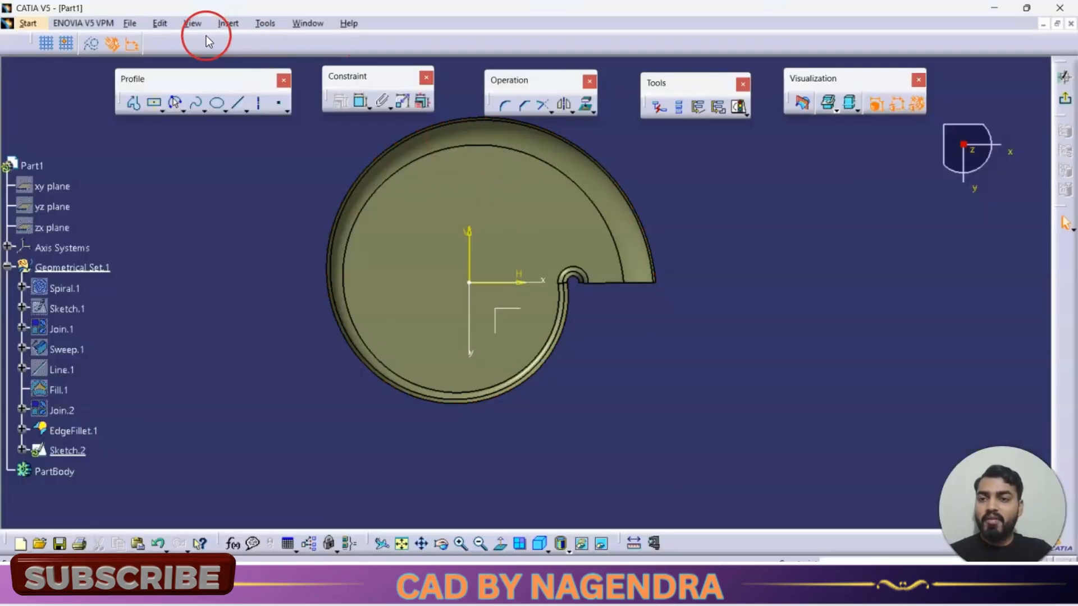
Step: Draw a circle centred on the origin, set its diameter to 150 mm, and exit the sketch
{"action": "left_click", "coordinate": [179, 109]}
{"action": "left_click", "coordinate": [204, 122]}
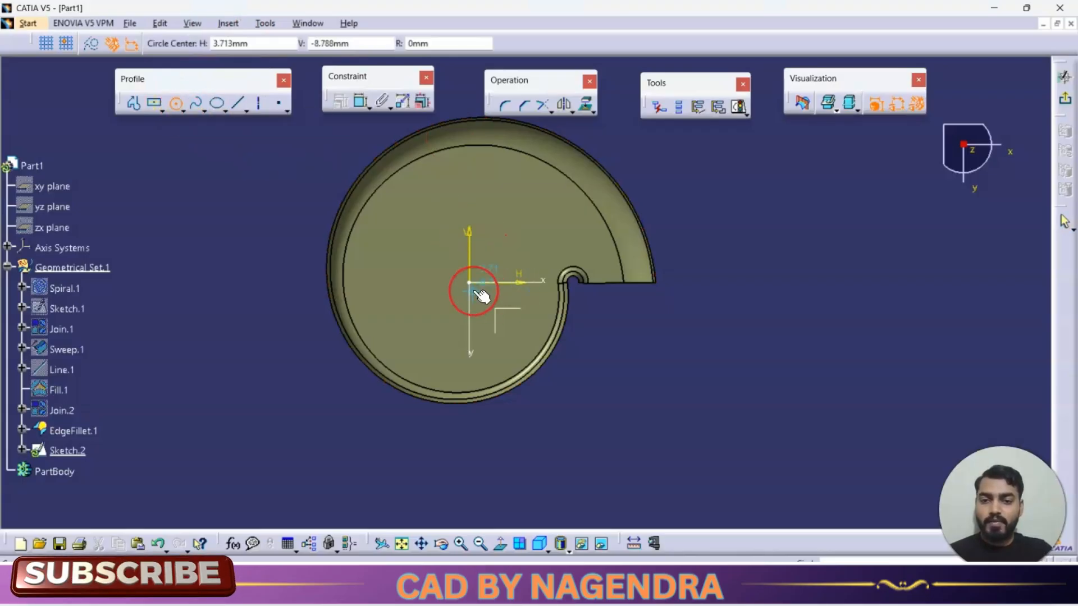
{"action": "left_click", "coordinate": [469, 282]}
{"action": "left_click", "coordinate": [505, 240]}
{"action": "left_click", "coordinate": [361, 101]}
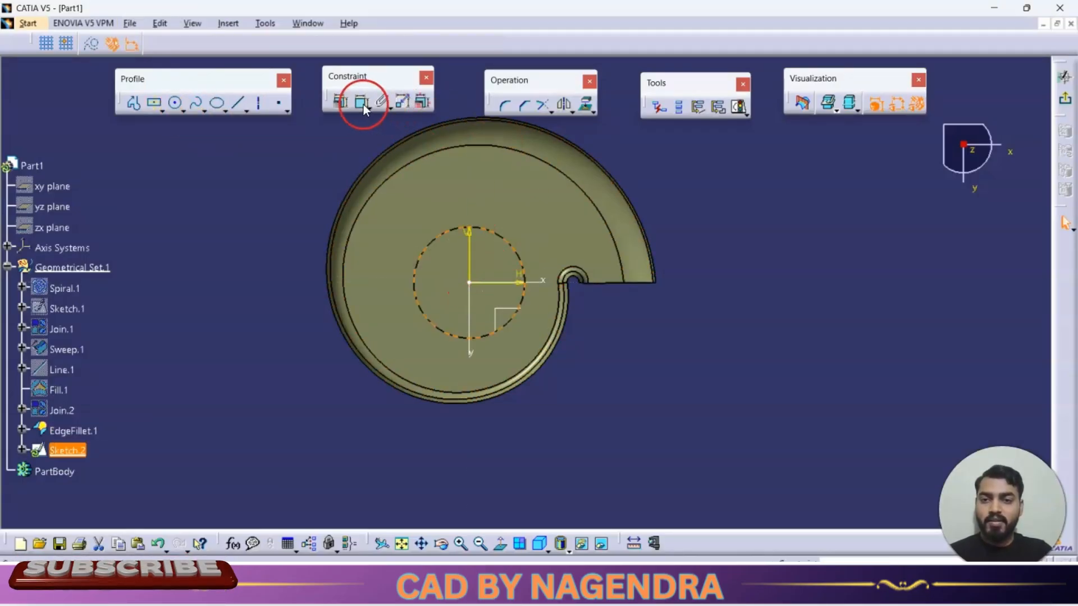
{"action": "left_click", "coordinate": [541, 212]}
{"action": "double_click", "coordinate": [544, 214]}
{"action": "type", "text": "150"}
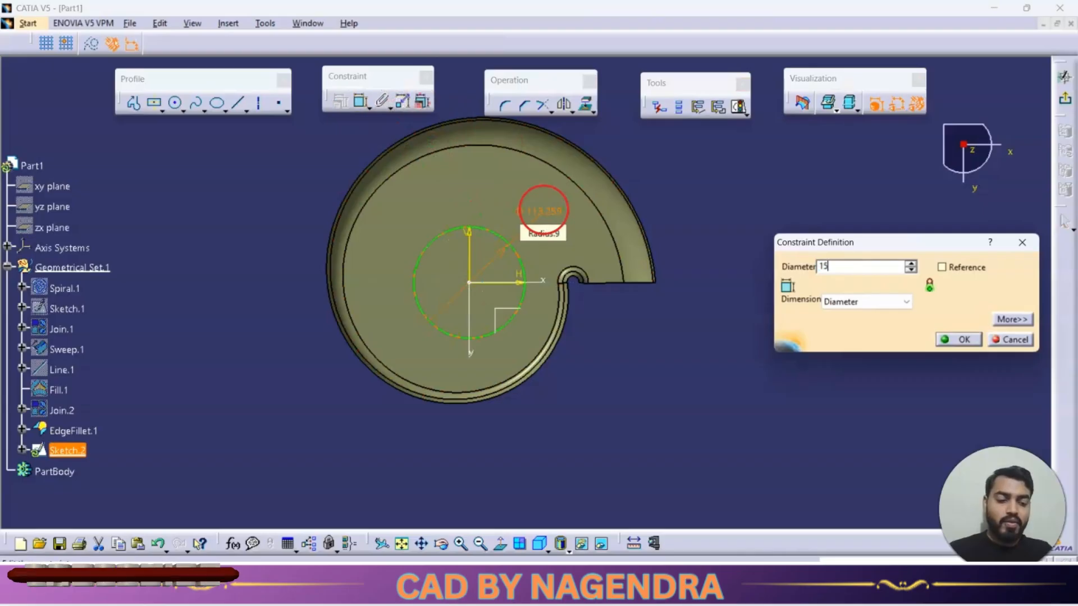
{"action": "key", "text": "Return"}
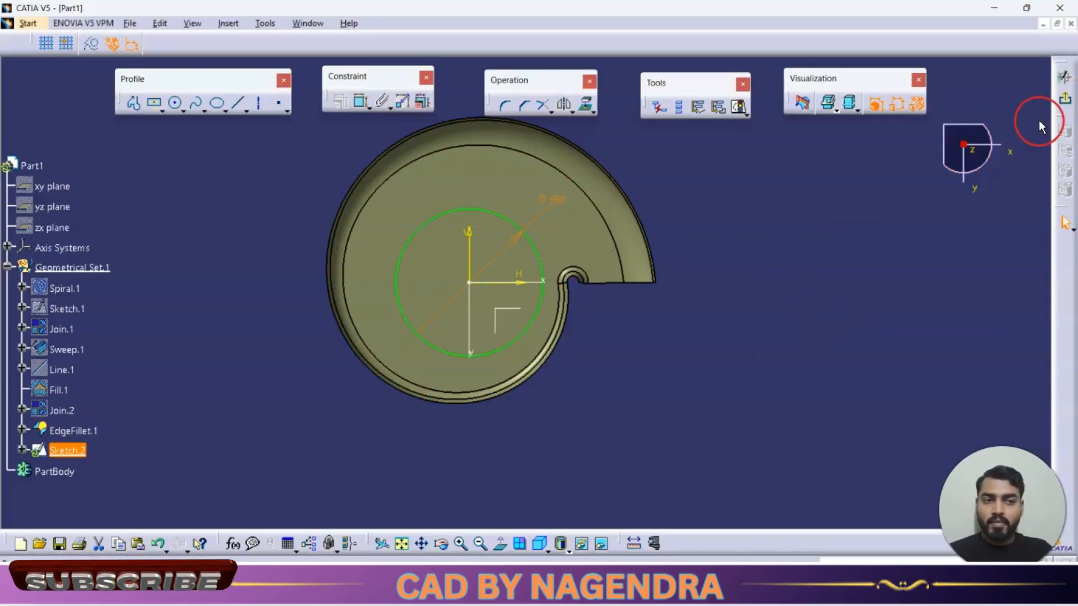
{"action": "left_click", "coordinate": [1065, 100]}
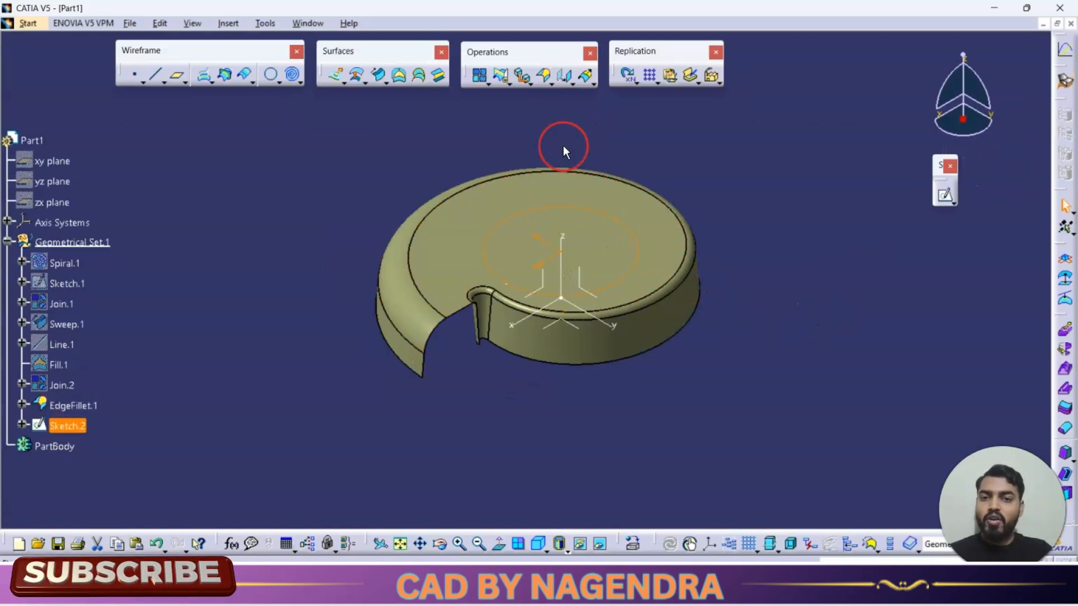
Step: Compare the part against the section view of the reference drawing
{"action": "left_click", "coordinate": [513, 83]}
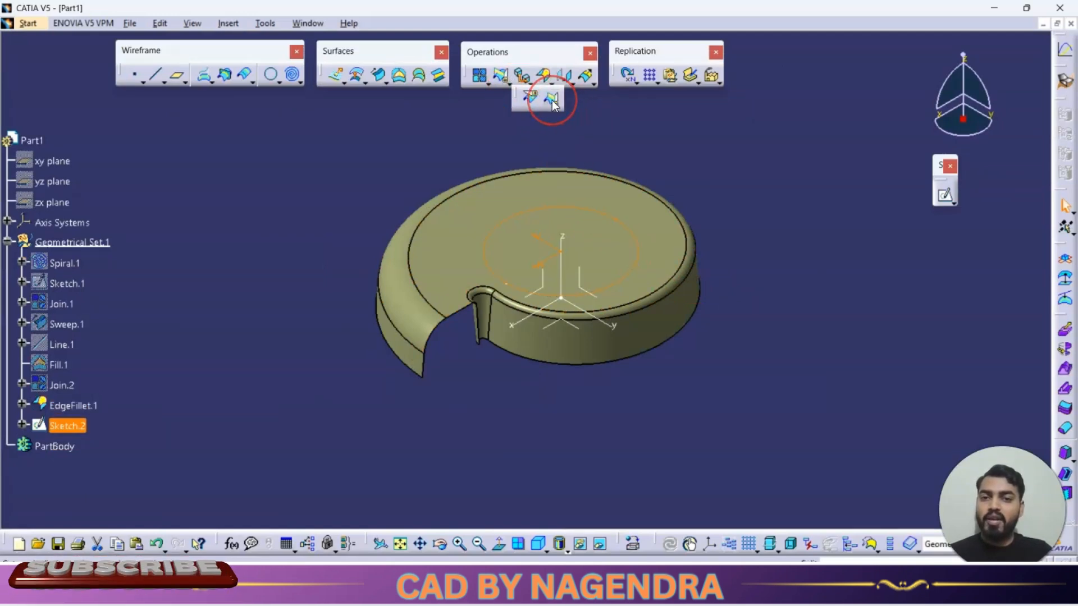
{"action": "left_click", "coordinate": [676, 150]}
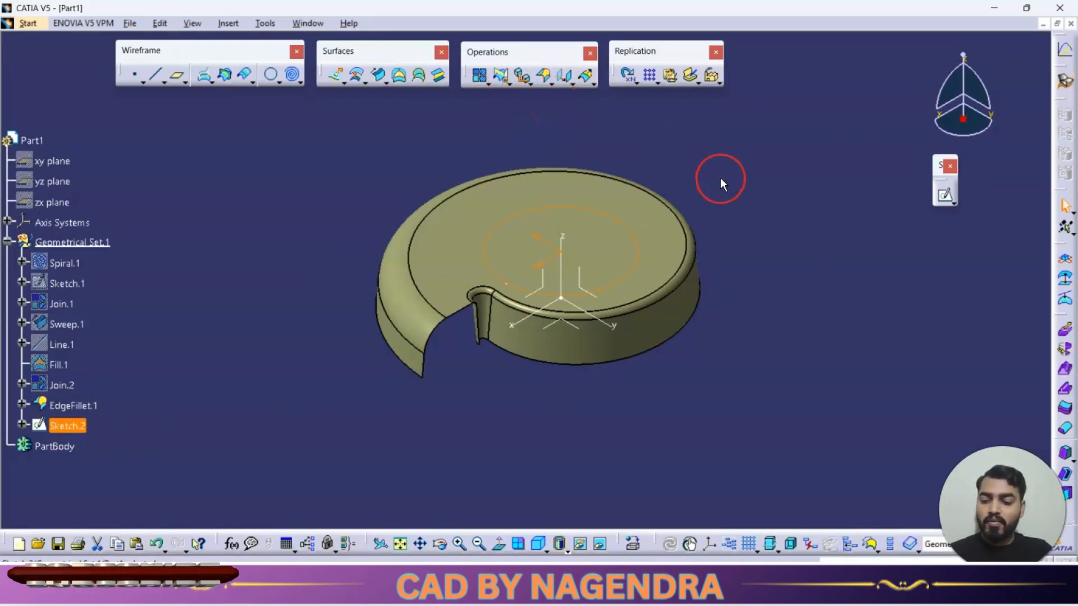
{"action": "key", "text": "alt+Tab"}
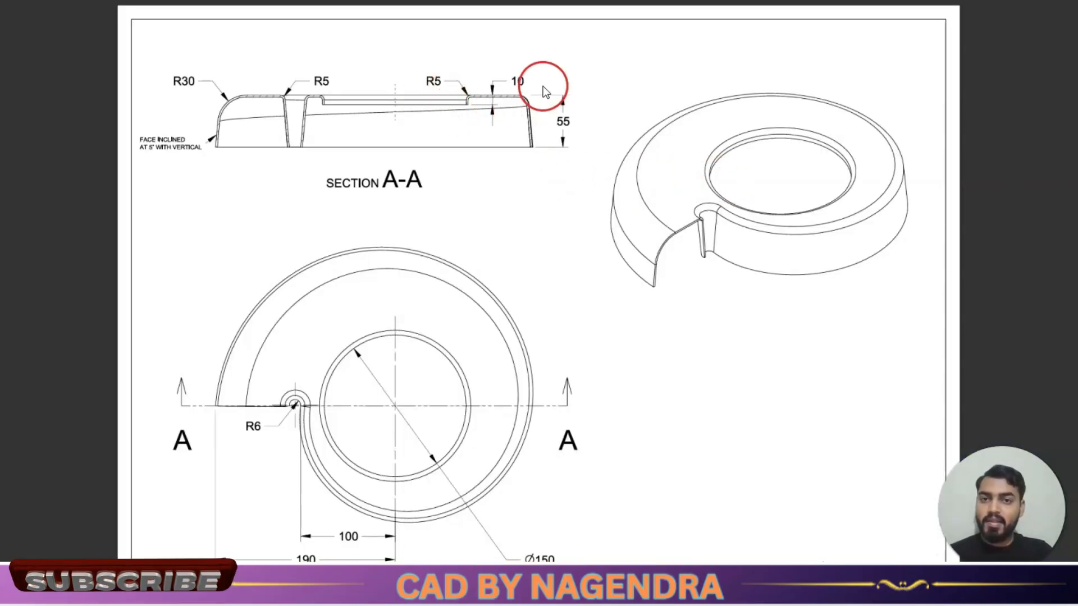
{"action": "key", "text": "alt+Tab"}
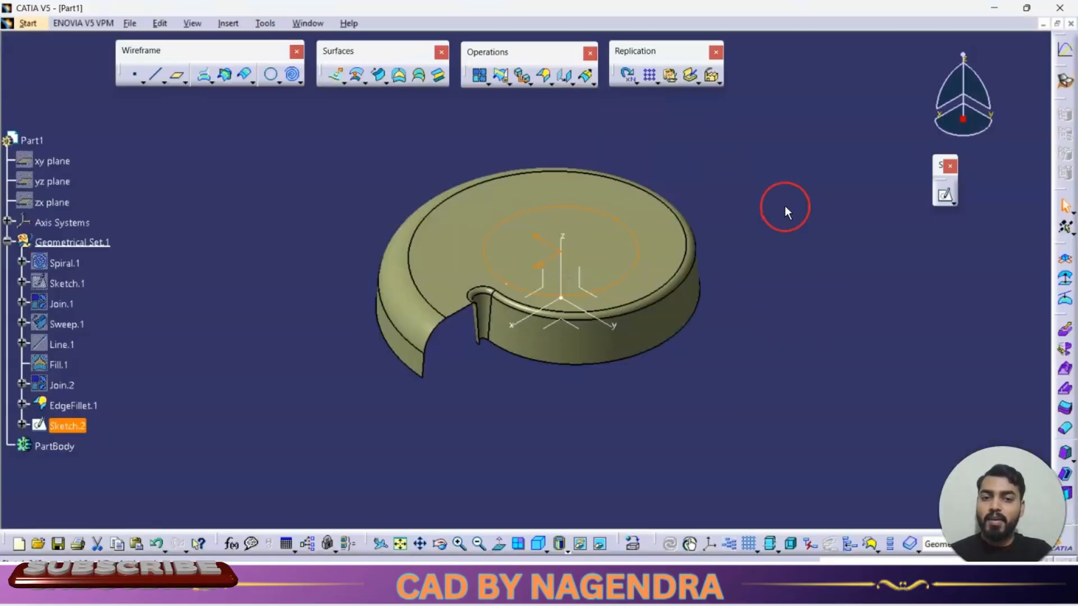
Step: Extrude the 150 mm circle sketch as a surface 10 mm along the sketch normal
{"action": "left_click", "coordinate": [335, 79]}
{"action": "mouse_move", "coordinate": [725, 436]}
{"action": "middle_mouse_down"}
{"action": "mouse_move", "coordinate": [647, 219]}
{"action": "mouse_move", "coordinate": [577, 211]}
{"action": "middle_mouse_up"}
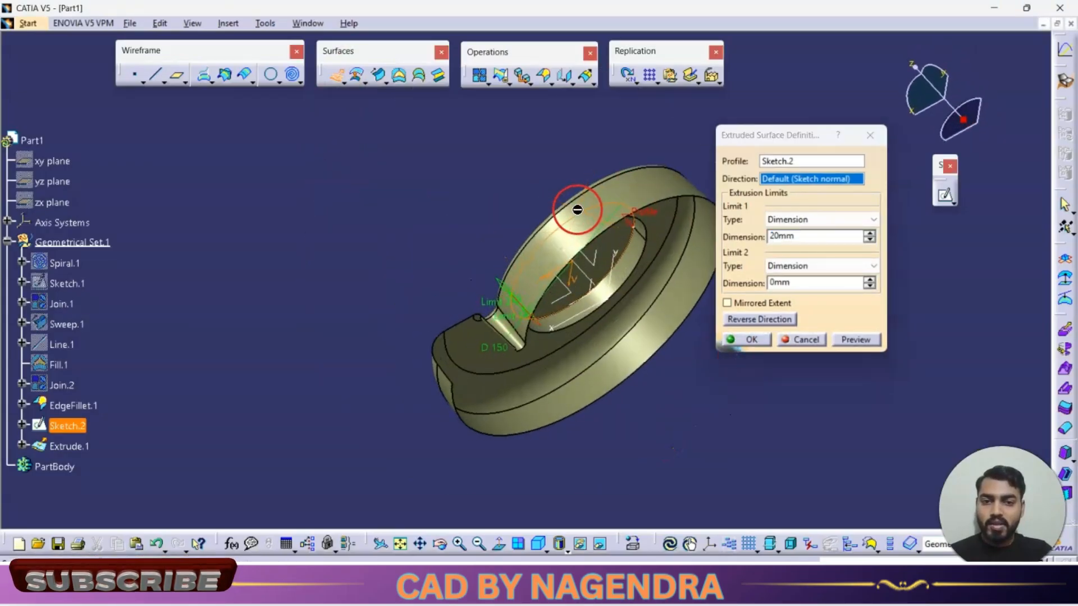
{"action": "double_click", "coordinate": [799, 236]}
{"action": "type", "text": "10mm"}
{"action": "left_click", "coordinate": [856, 340]}
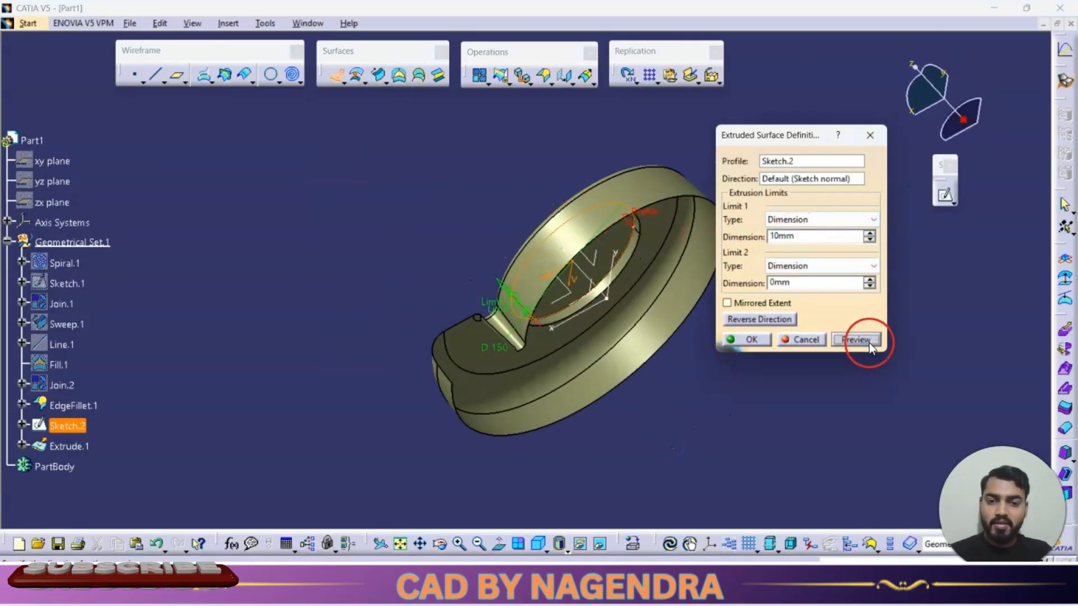
{"action": "left_click", "coordinate": [751, 340]}
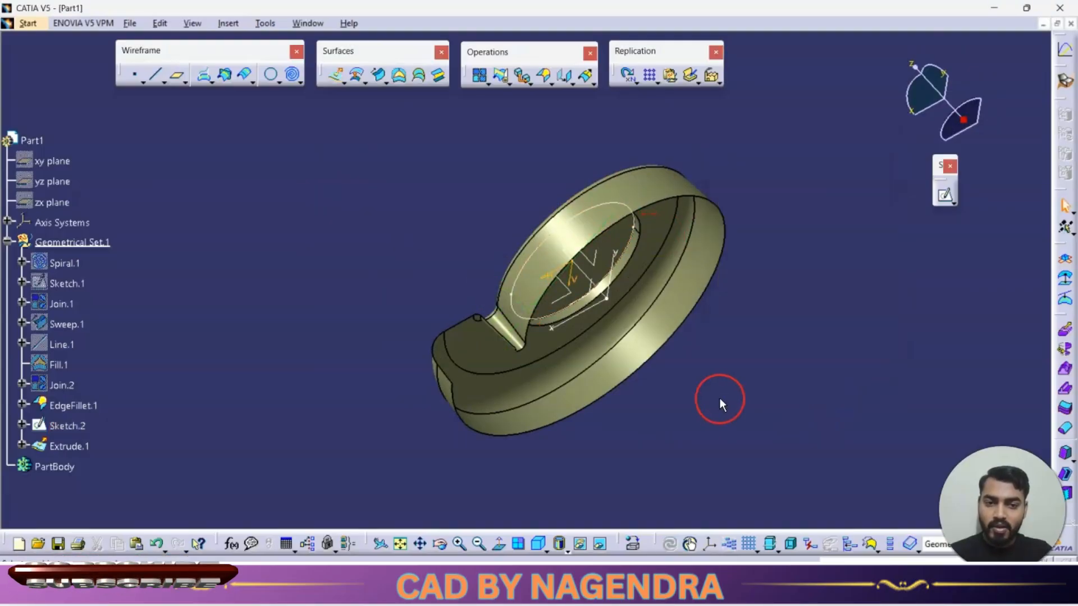
Step: Hide the circle sketch
{"action": "left_click", "coordinate": [582, 544]}
{"action": "left_click", "coordinate": [539, 544]}
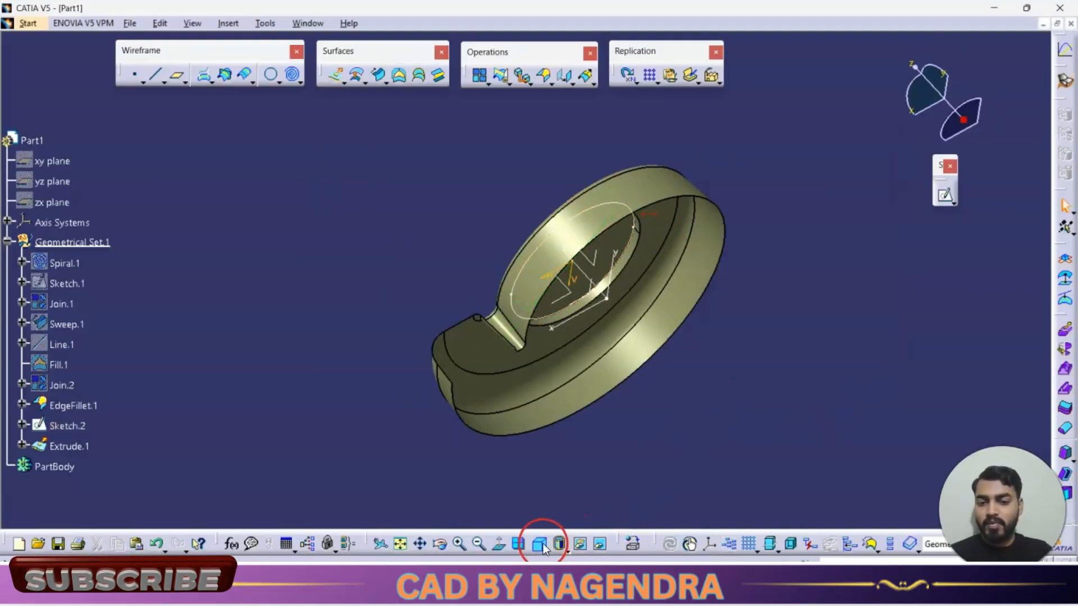
{"action": "right_click", "coordinate": [624, 224]}
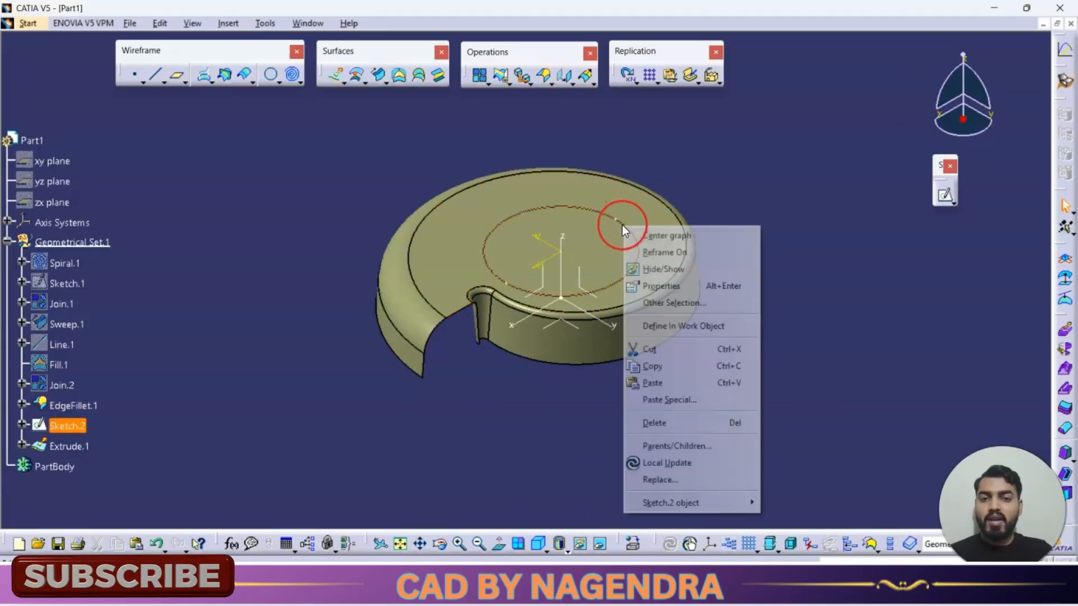
{"action": "left_click", "coordinate": [684, 266]}
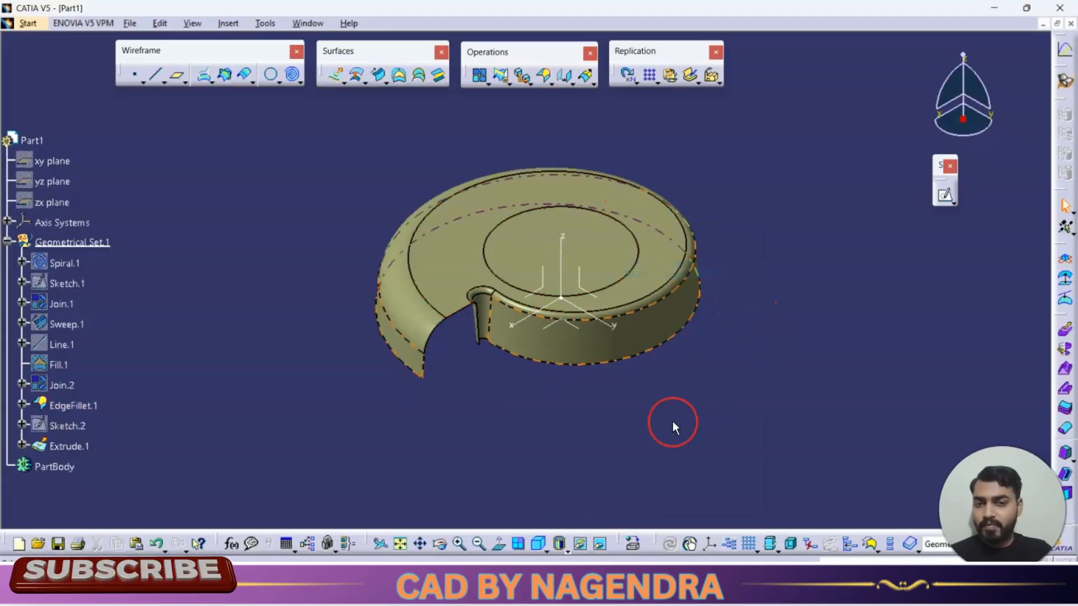
Step: Trim the filleted surface and the extruded cylinder against each other, keeping the sides that open the central hole
{"action": "middle_click_drag", "start_coordinate": [549, 373], "coordinate": [539, 342]}
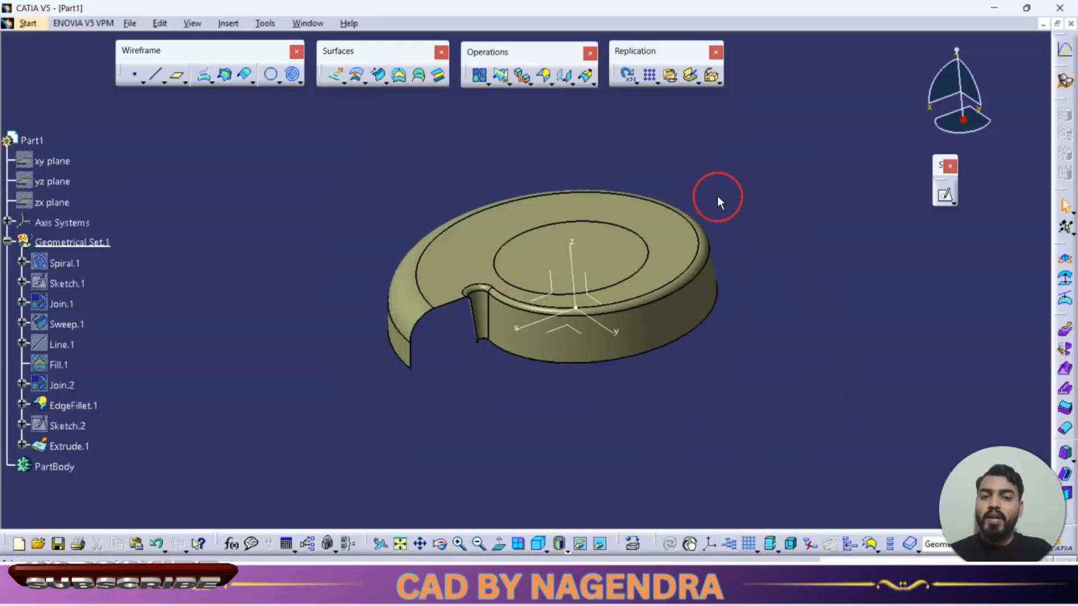
{"action": "left_click", "coordinate": [682, 236]}
{"action": "middle_click_drag", "start_coordinate": [736, 419], "coordinate": [700, 258]}
{"action": "left_click", "coordinate": [623, 241]}
{"action": "middle_click_drag", "start_coordinate": [767, 324], "coordinate": [645, 260]}
{"action": "left_click", "coordinate": [943, 298]}
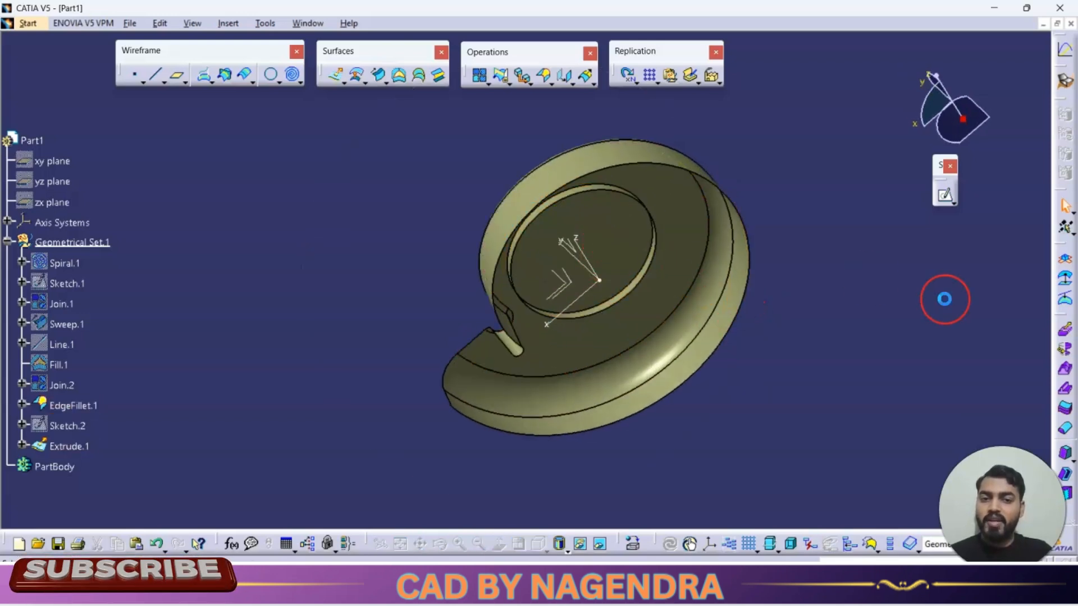
{"action": "middle_click_drag", "start_coordinate": [938, 296], "coordinate": [681, 158]}
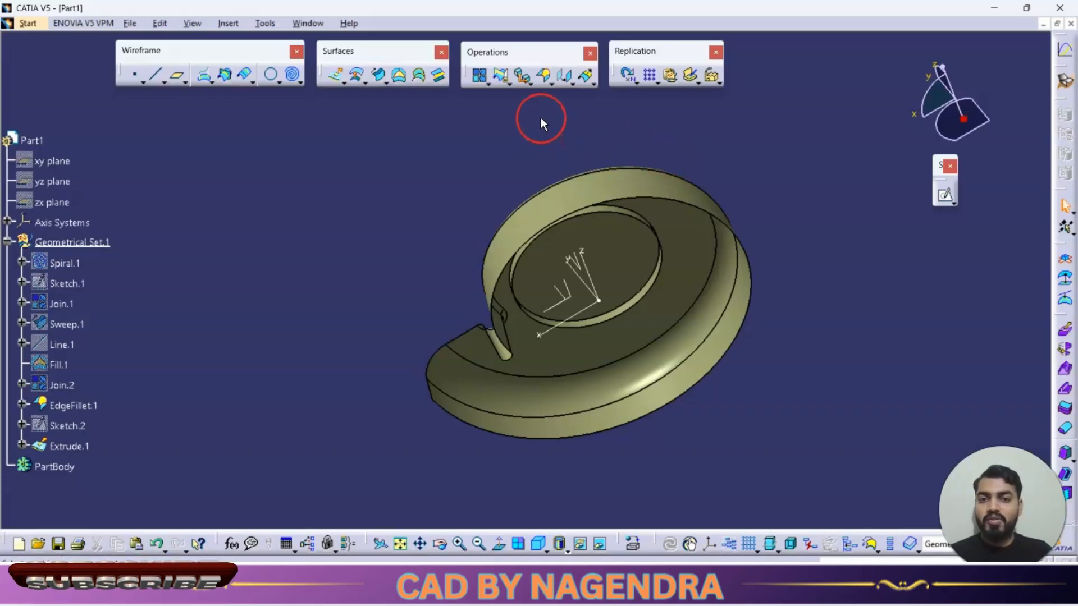
{"action": "left_click", "coordinate": [501, 79]}
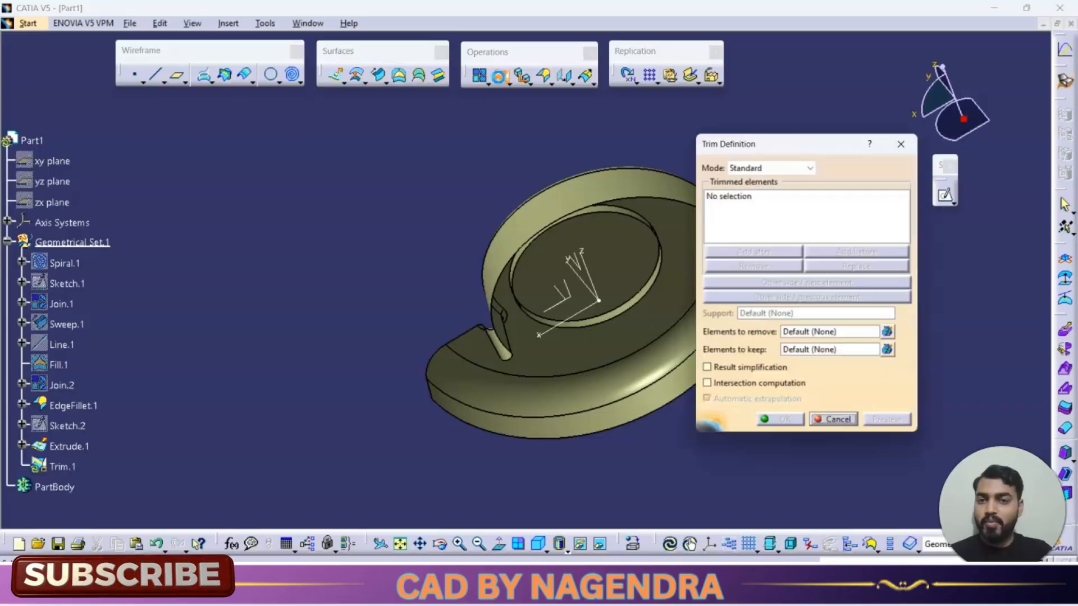
{"action": "middle_click_drag", "start_coordinate": [560, 156], "coordinate": [416, 145]}
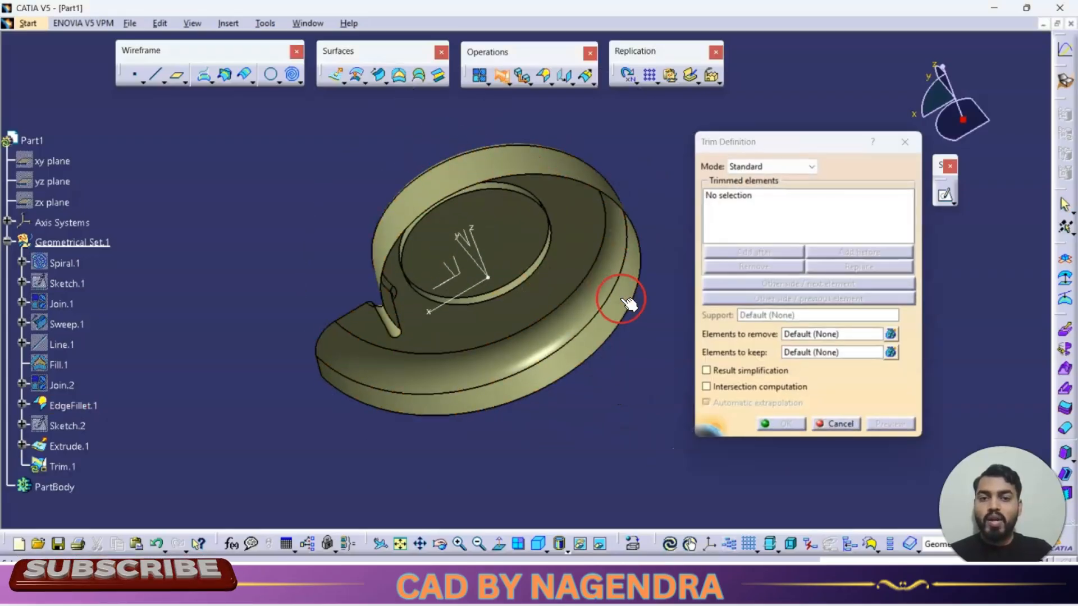
{"action": "middle_click_drag", "start_coordinate": [583, 126], "coordinate": [578, 342]}
{"action": "left_click", "coordinate": [536, 257]}
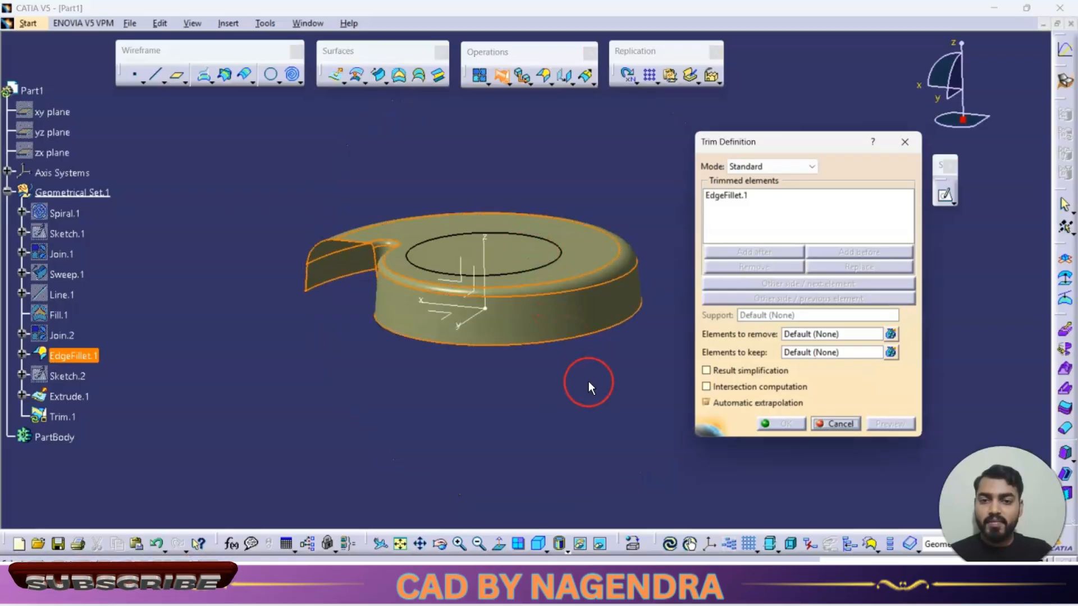
{"action": "middle_click_drag", "start_coordinate": [588, 381], "coordinate": [542, 221]}
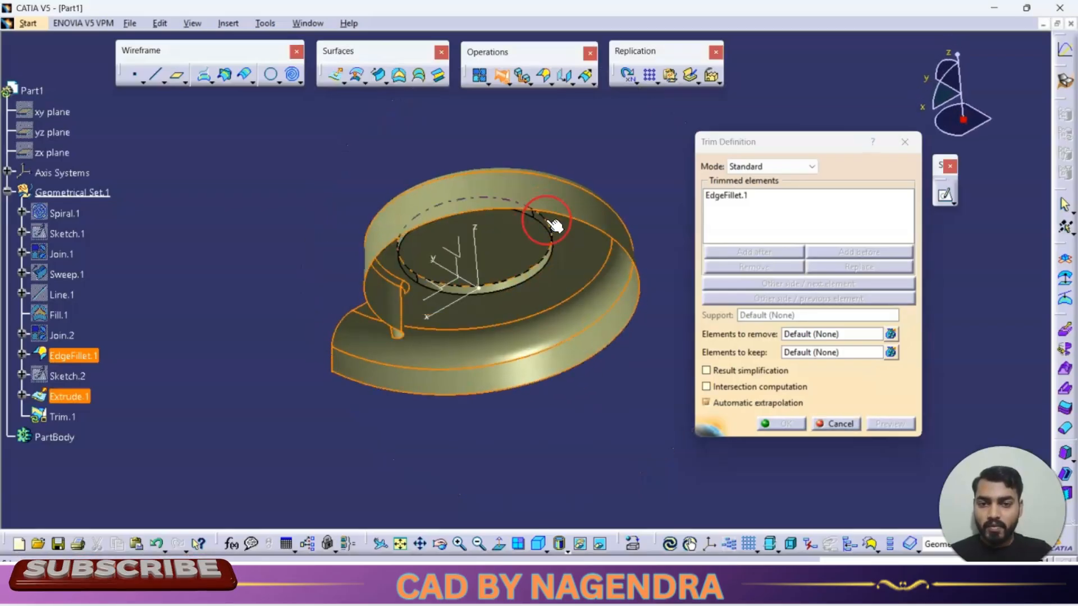
{"action": "left_click", "coordinate": [533, 280]}
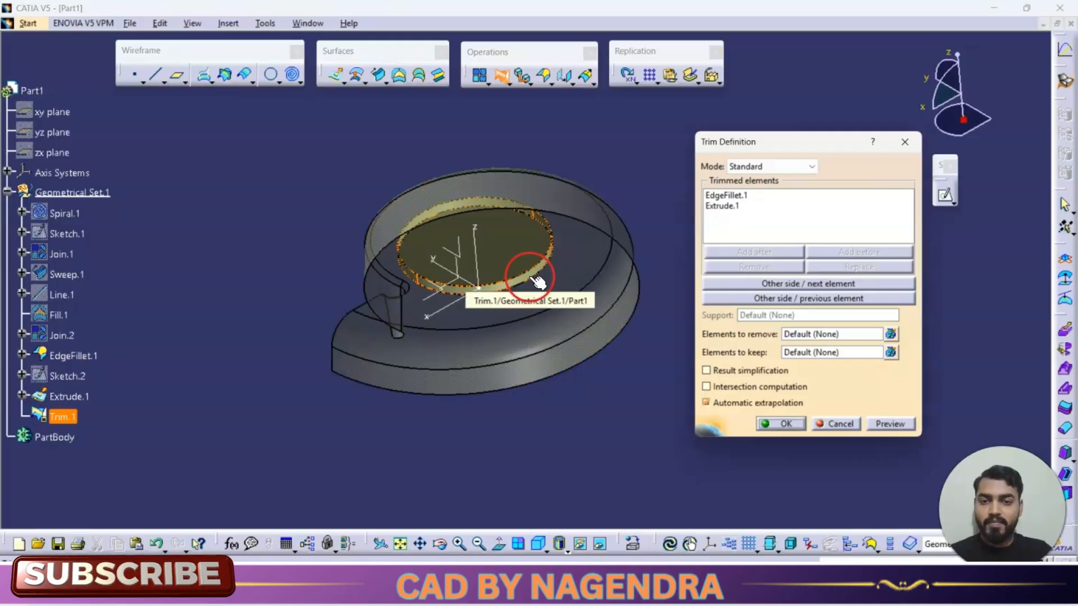
{"action": "middle_click_drag", "start_coordinate": [556, 180], "coordinate": [607, 380]}
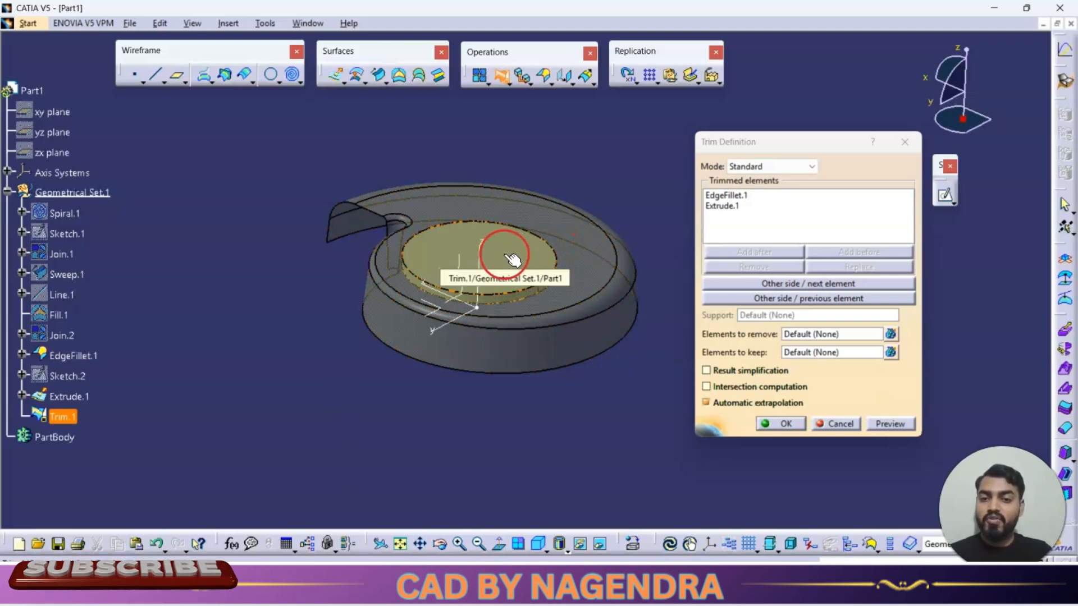
{"action": "left_click", "coordinate": [803, 285]}
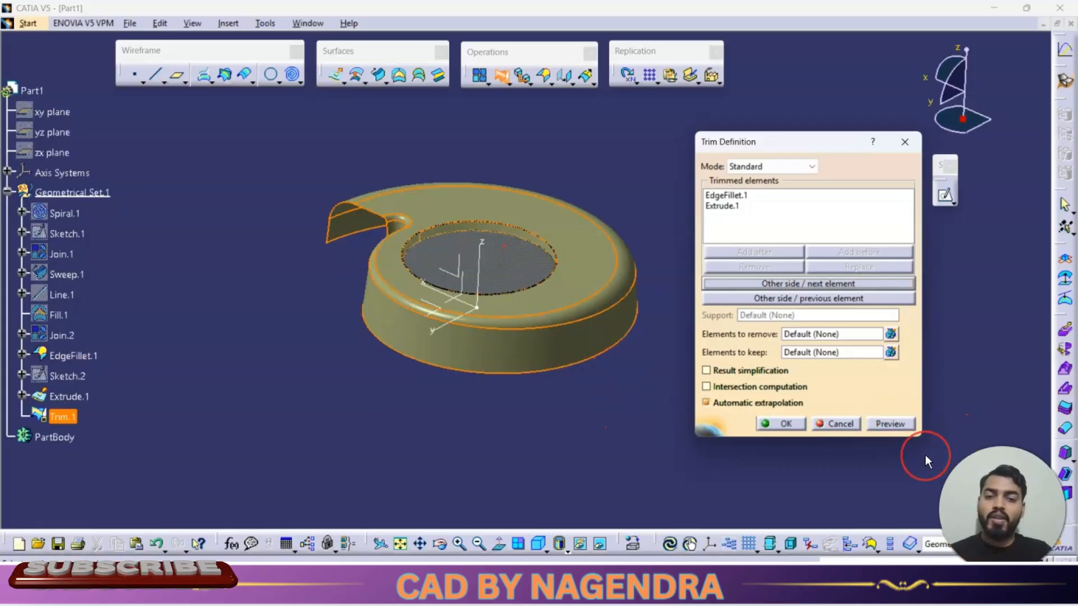
{"action": "left_click", "coordinate": [785, 424]}
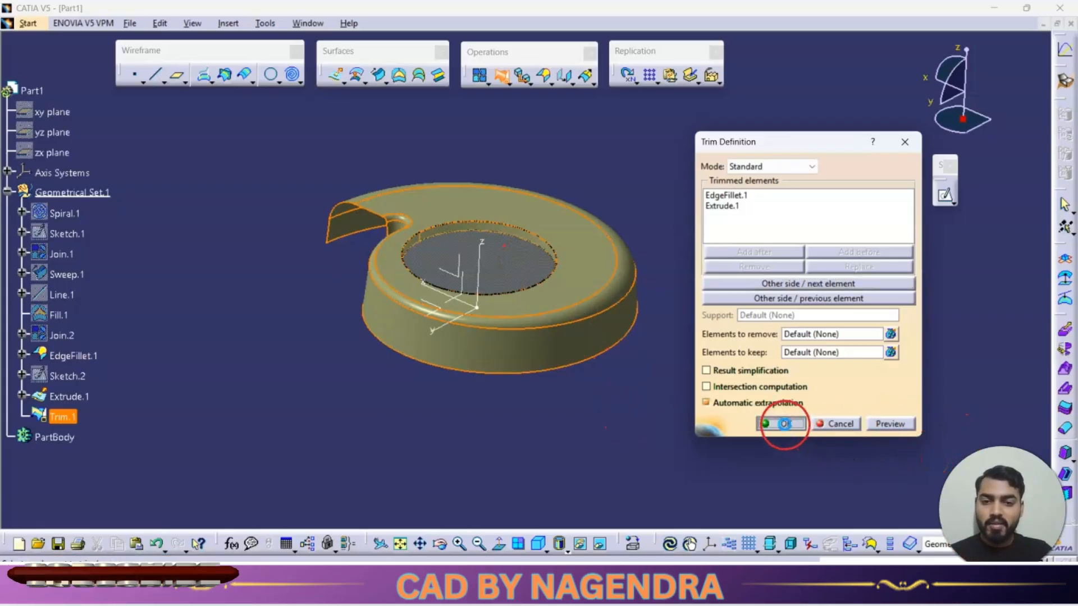
Step: Fillet the central opening's top edge with a 5 mm radius
{"action": "left_click", "coordinate": [542, 537]}
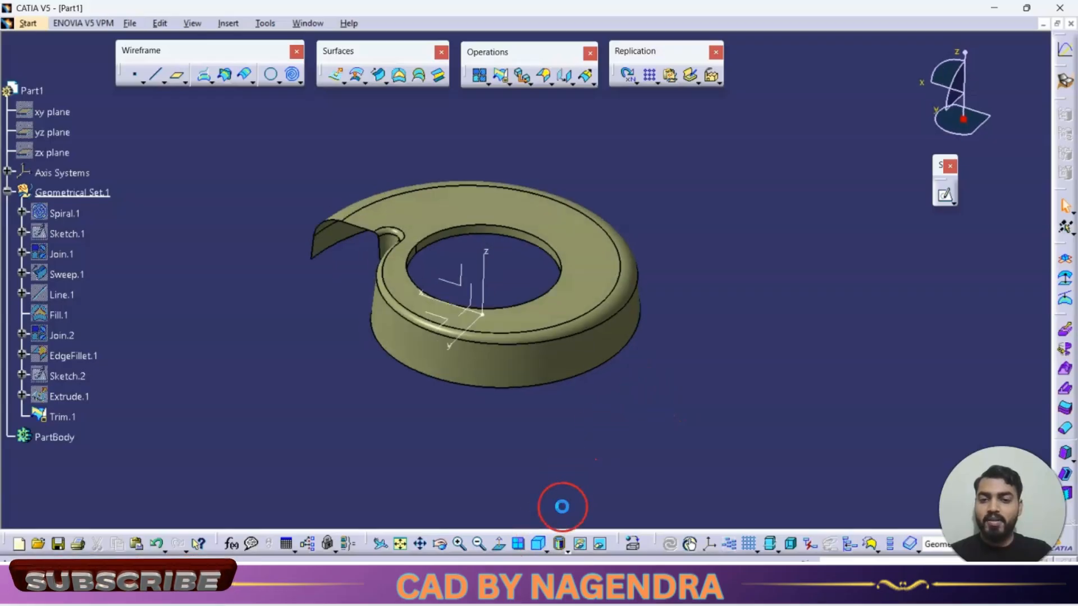
{"action": "middle_click_drag", "start_coordinate": [743, 374], "coordinate": [686, 379]}
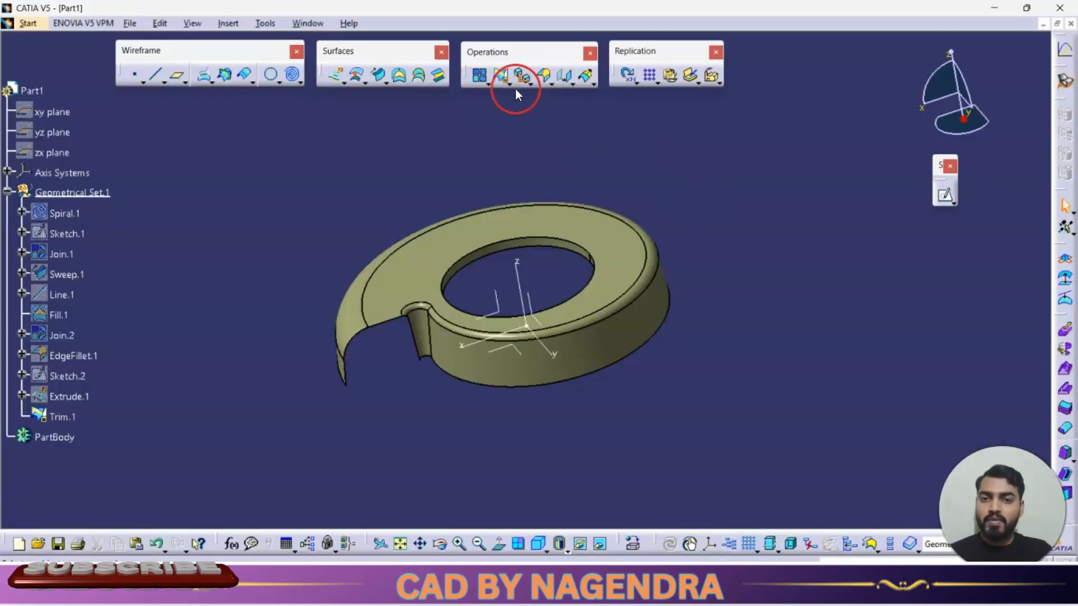
{"action": "left_click", "coordinate": [549, 83]}
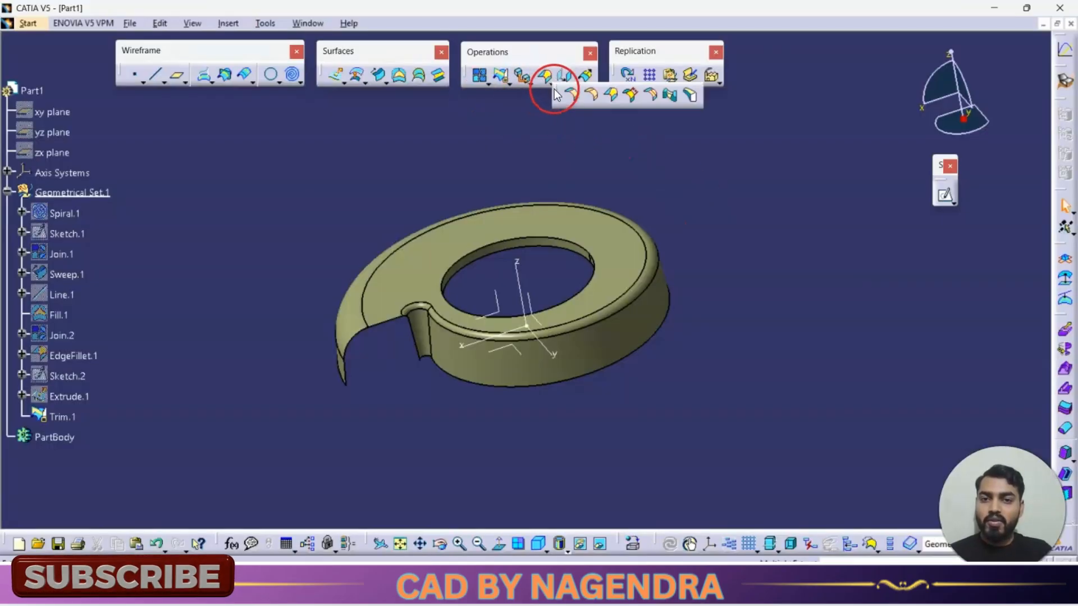
{"action": "left_click", "coordinate": [592, 95]}
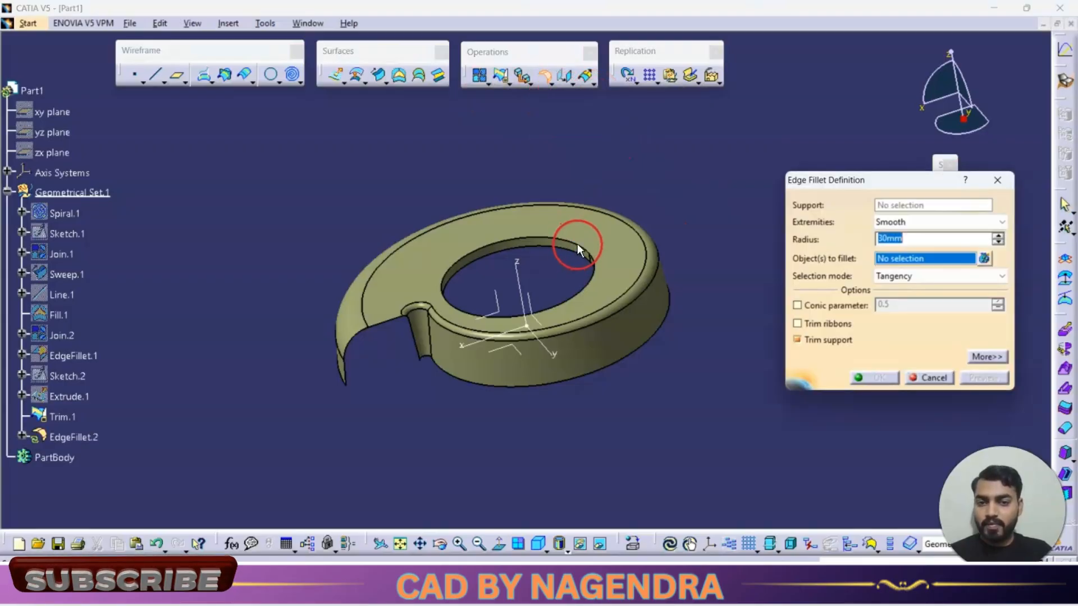
{"action": "left_click", "coordinate": [584, 243]}
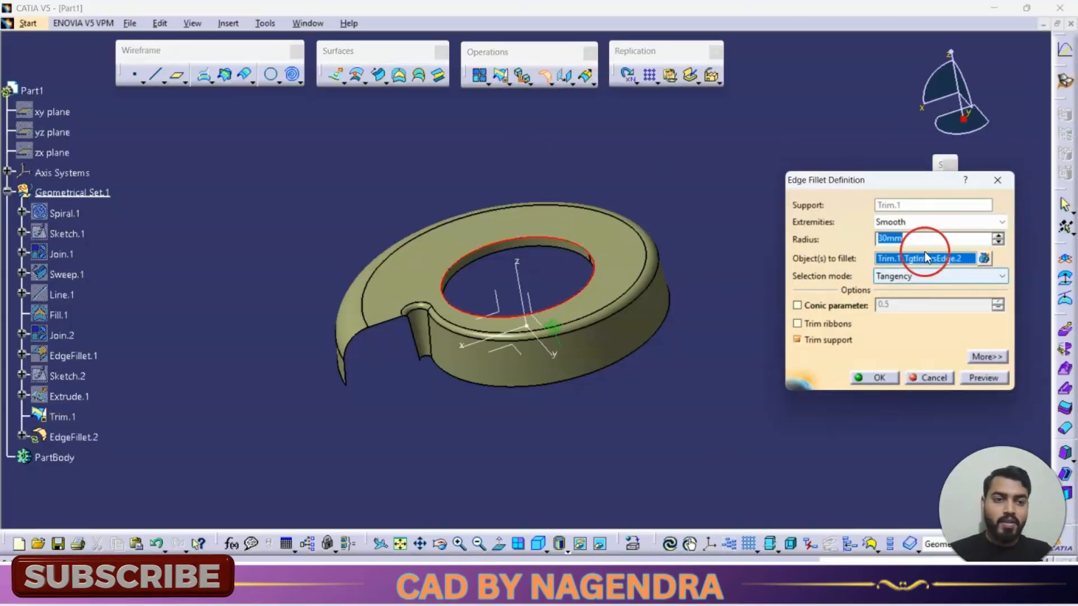
{"action": "type", "text": "5"}
{"action": "left_click", "coordinate": [978, 372]}
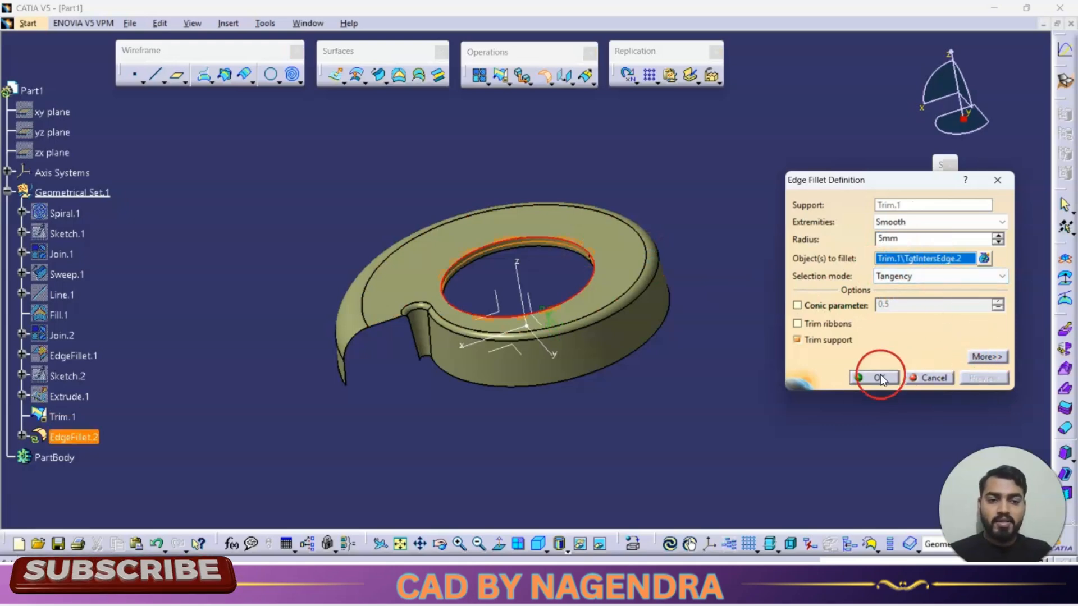
{"action": "left_click", "coordinate": [881, 378]}
Step: Inspect the finished part from different angles
{"action": "middle_click_drag", "start_coordinate": [664, 365], "coordinate": [702, 394]}
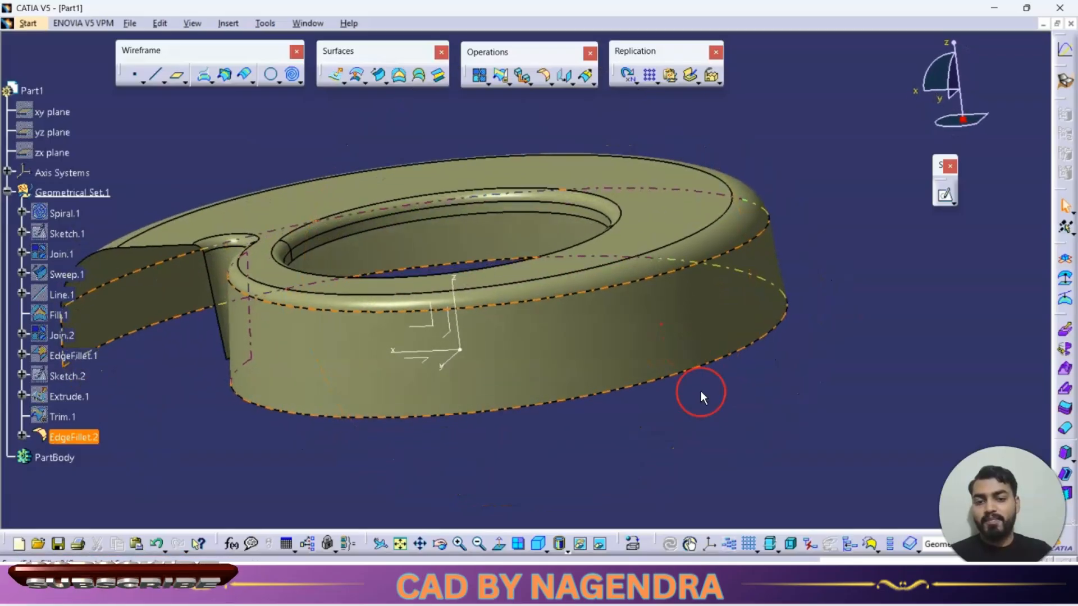
{"action": "left_click", "coordinate": [700, 391]}
{"action": "left_click", "coordinate": [538, 543]}
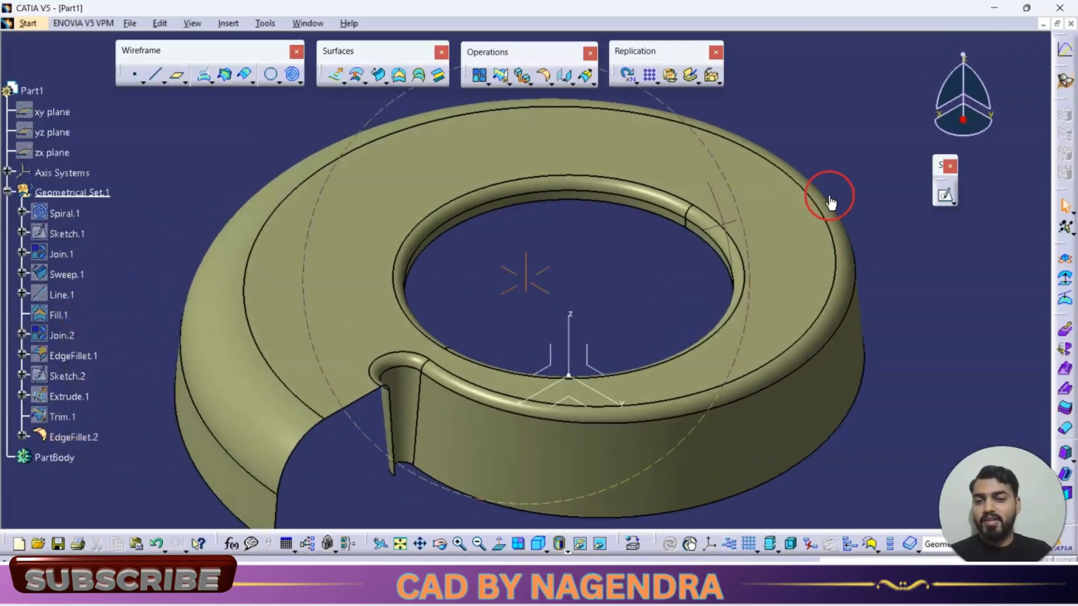
{"action": "middle_click_drag", "start_coordinate": [830, 202], "coordinate": [796, 254]}
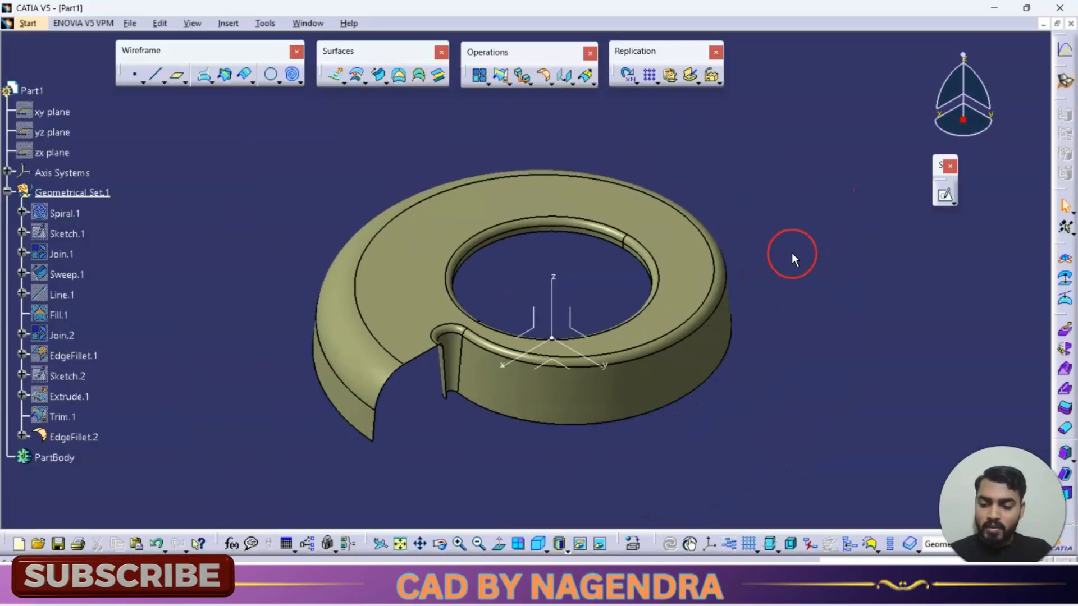
Step: Check the reference drawing, then switch to the Part Design workbench
{"action": "key", "text": "alt+Tab"}
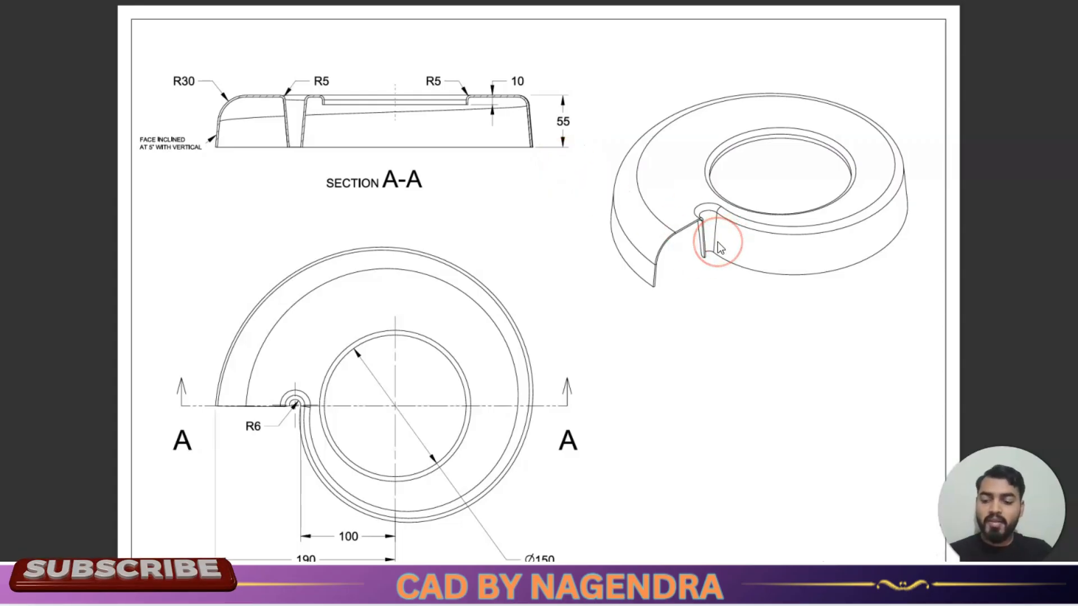
{"action": "key", "text": "alt+Tab"}
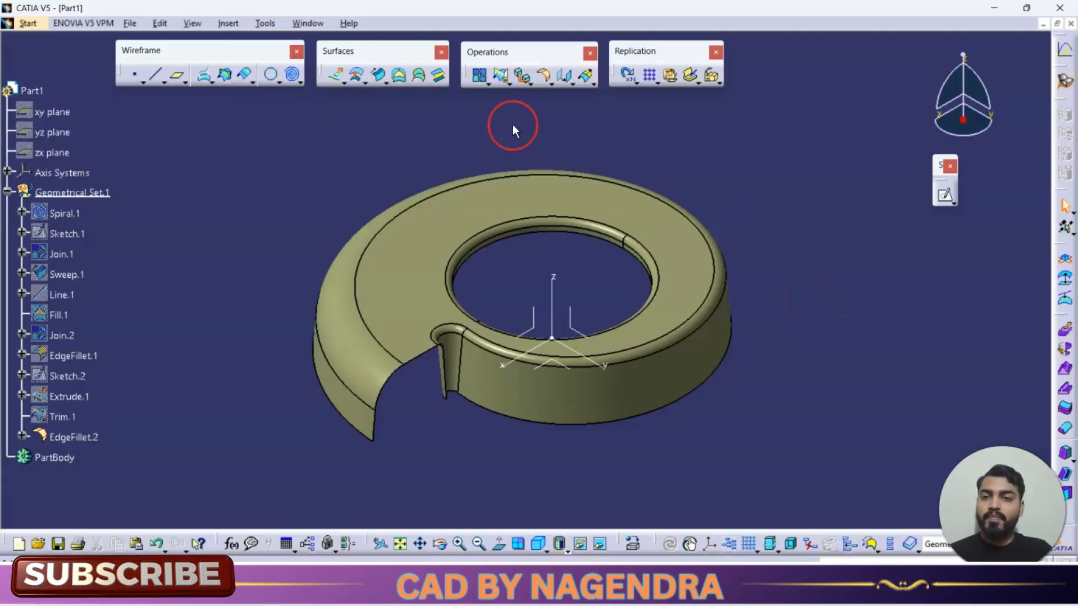
{"action": "left_click", "coordinate": [36, 25]}
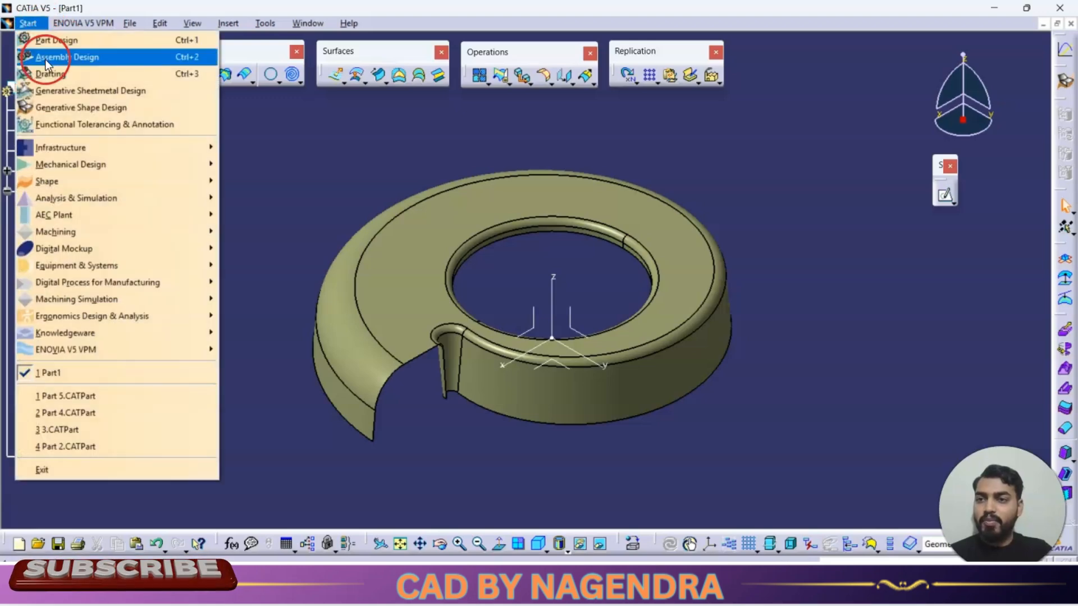
{"action": "left_click", "coordinate": [79, 44]}
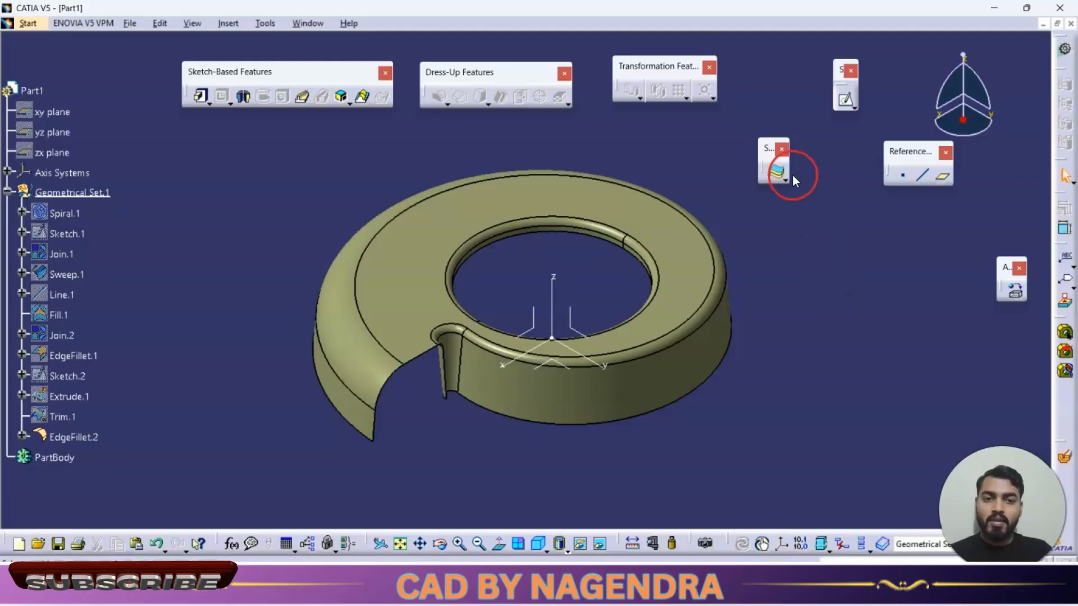
Step: Thicken the final filleted surface by 2 mm, reversing the offset direction
{"action": "left_click", "coordinate": [785, 180]}
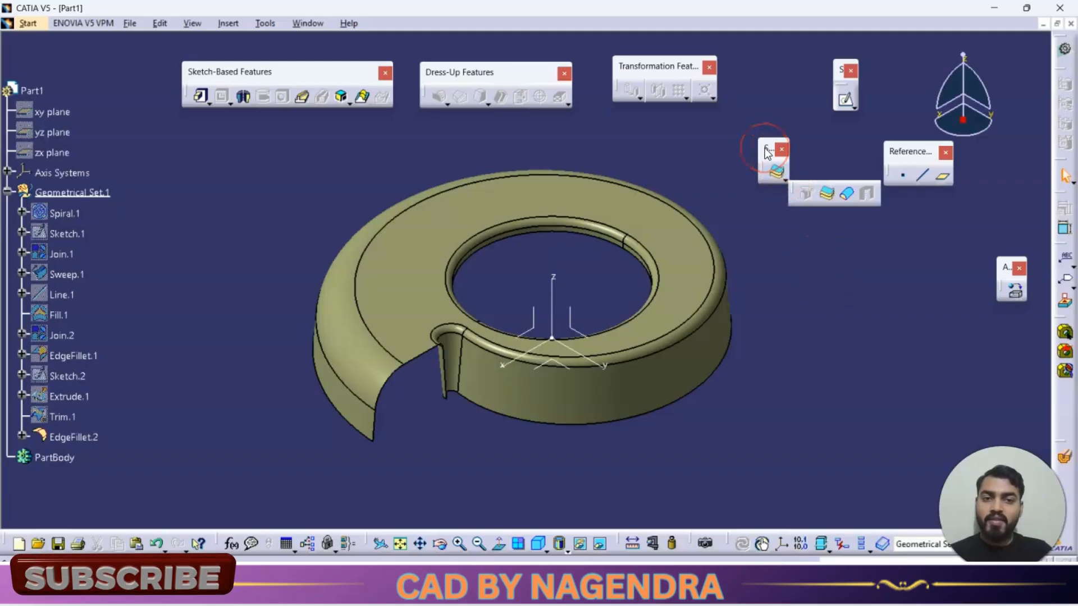
{"action": "left_click", "coordinate": [832, 195]}
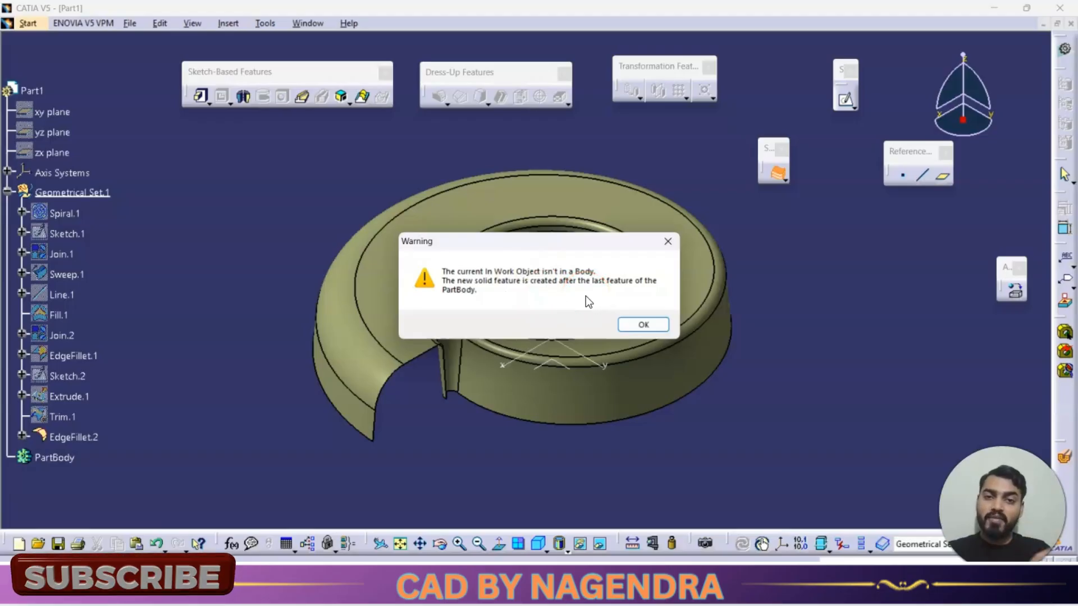
{"action": "left_click", "coordinate": [516, 279]}
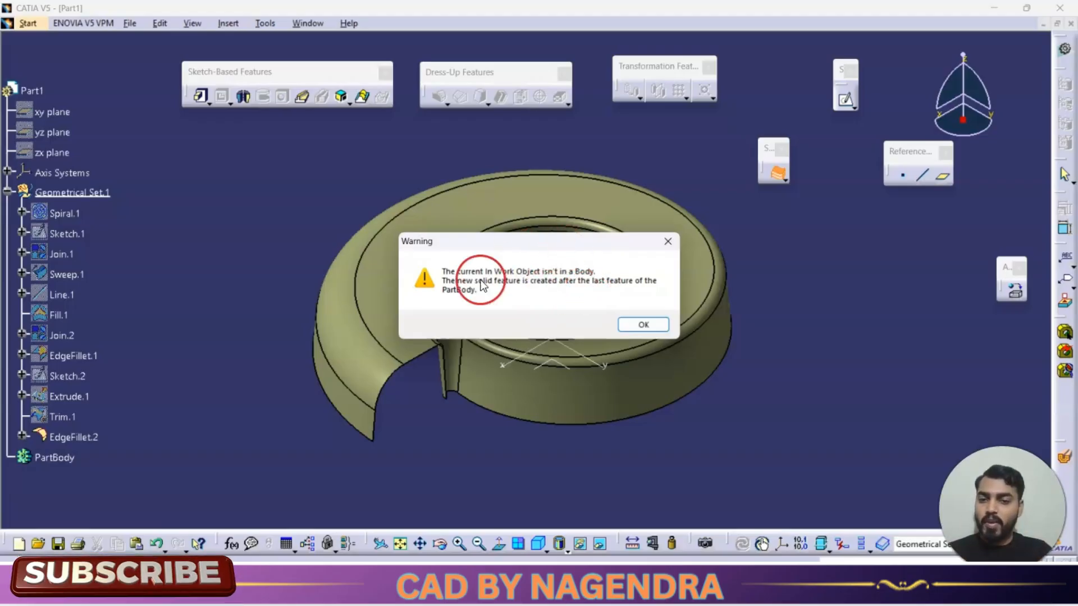
{"action": "left_click", "coordinate": [643, 324]}
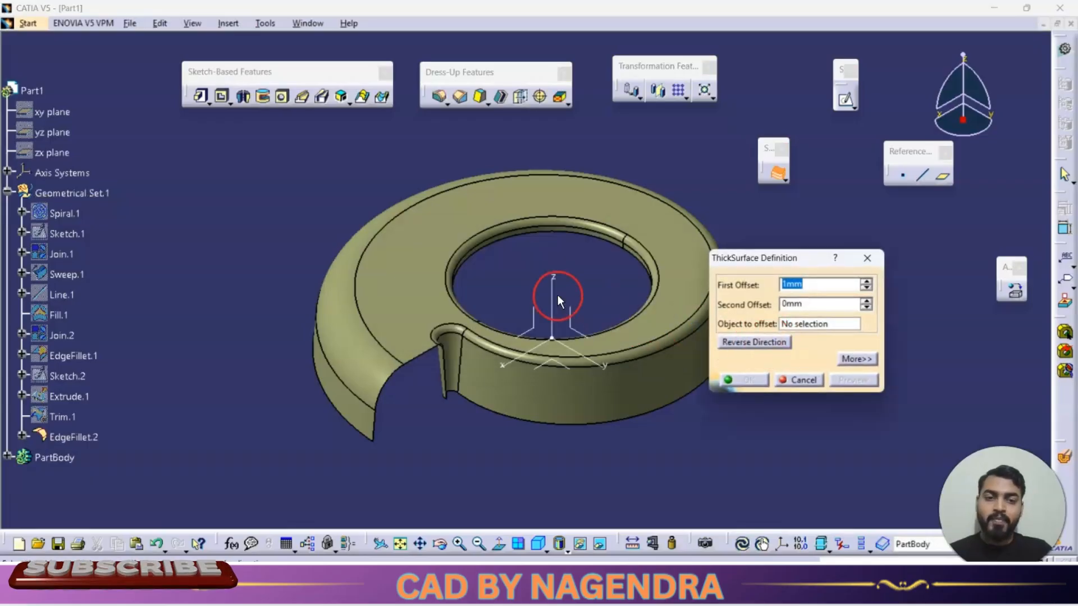
{"action": "middle_click_drag", "start_coordinate": [558, 296], "coordinate": [450, 234]}
{"action": "left_click", "coordinate": [561, 176]}
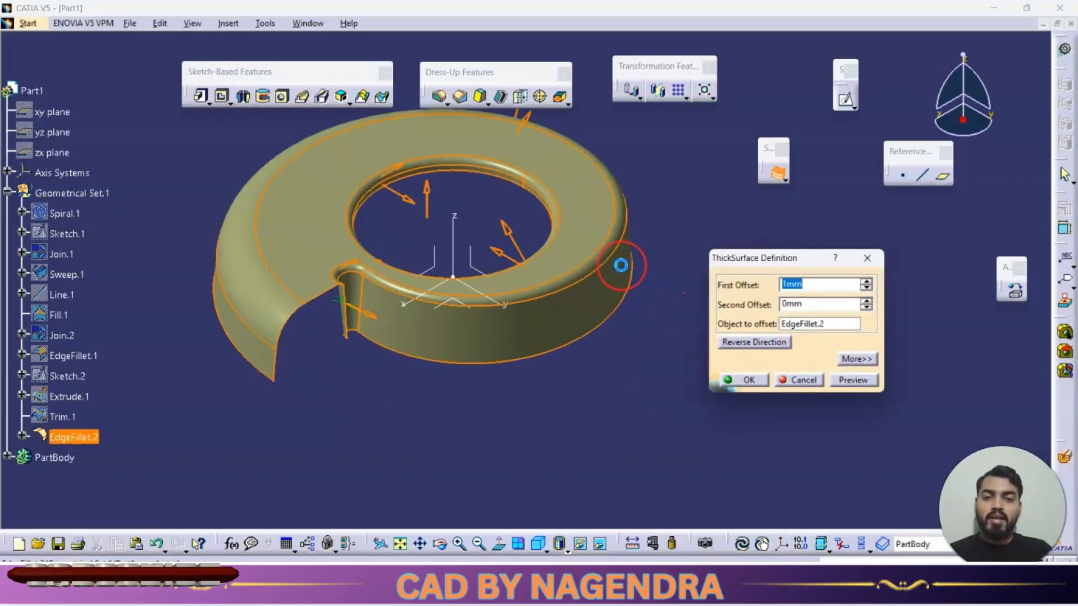
{"action": "middle_click_drag", "start_coordinate": [635, 362], "coordinate": [666, 395]}
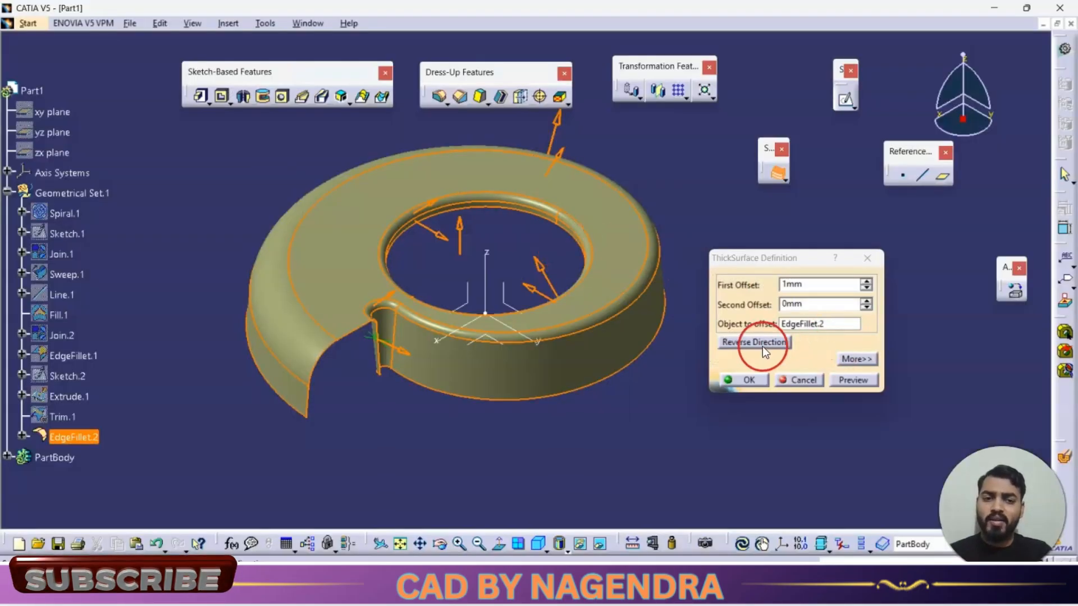
{"action": "left_click", "coordinate": [762, 346]}
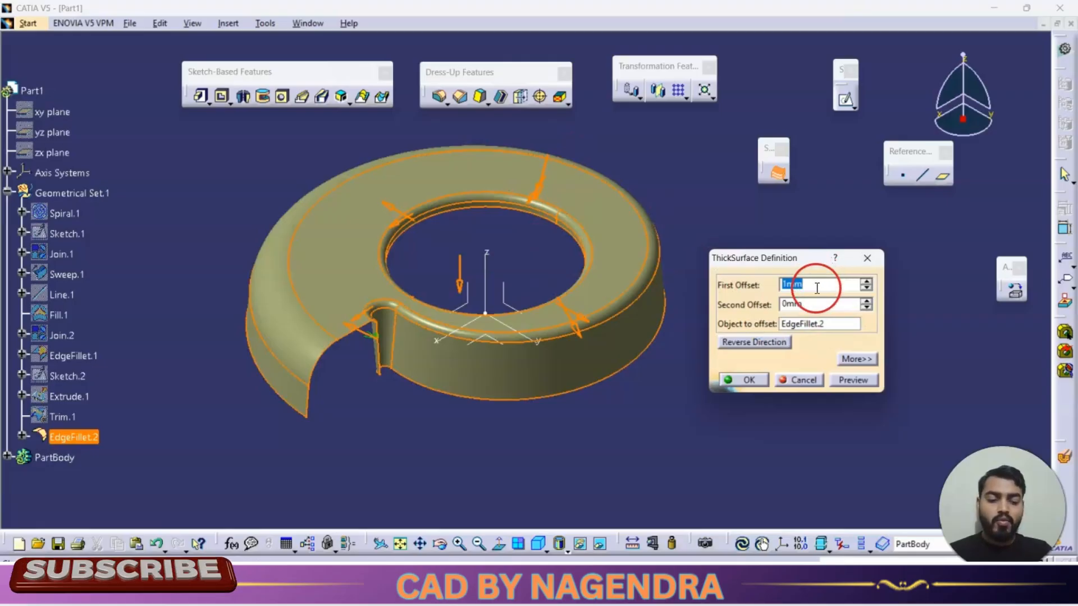
{"action": "type", "text": "2"}
{"action": "left_click", "coordinate": [855, 380]}
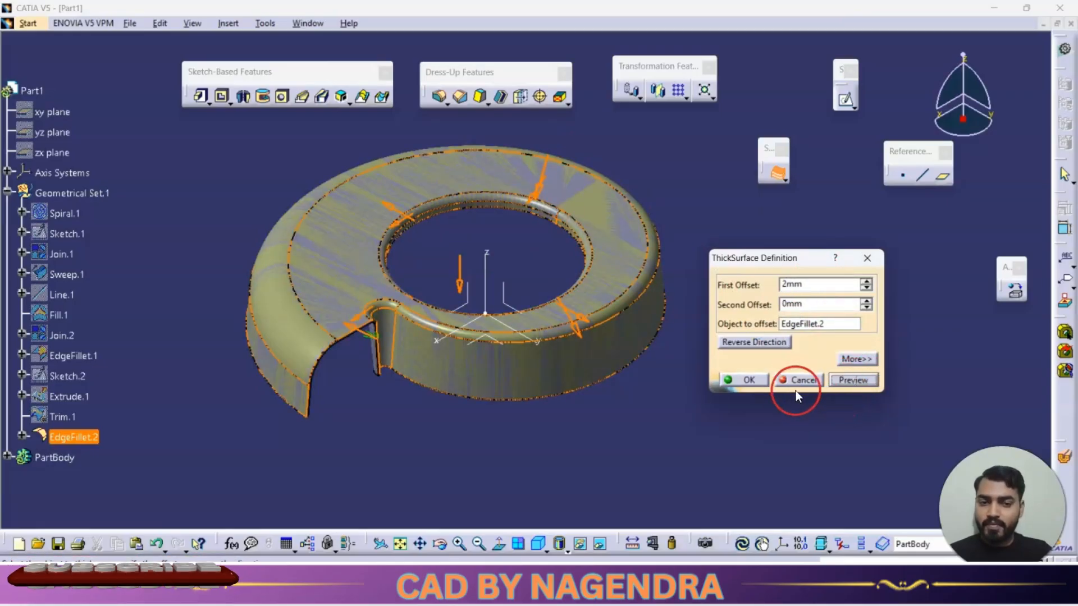
{"action": "left_click", "coordinate": [752, 381]}
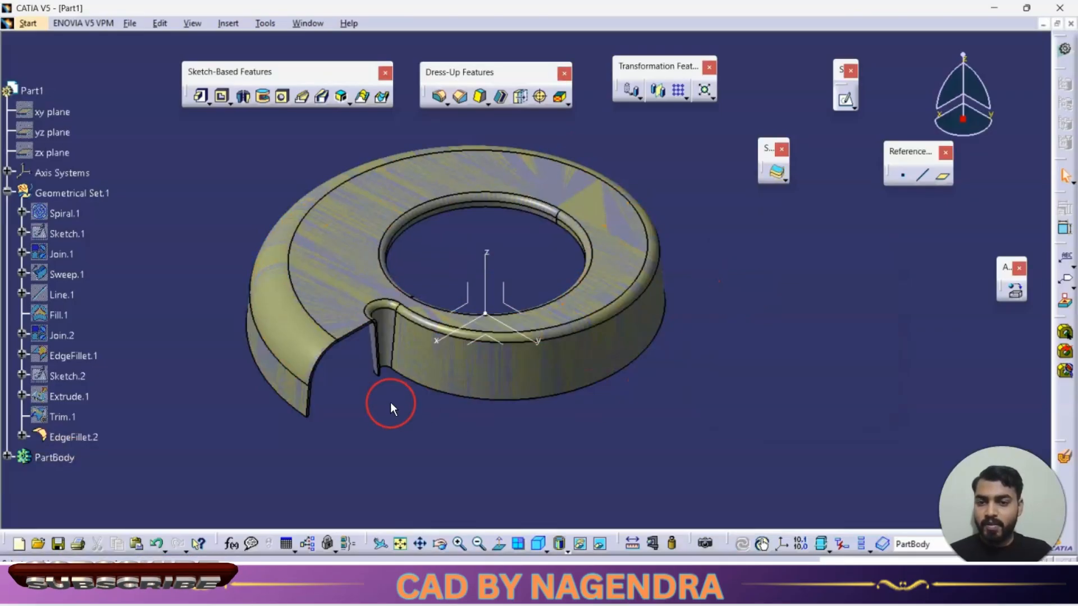
Step: Inspect the thickened part from several angles
{"action": "middle_click_drag", "start_coordinate": [393, 410], "coordinate": [353, 135]}
{"action": "middle_click_drag", "start_coordinate": [215, 266], "coordinate": [537, 470]}
{"action": "left_click", "coordinate": [539, 544]}
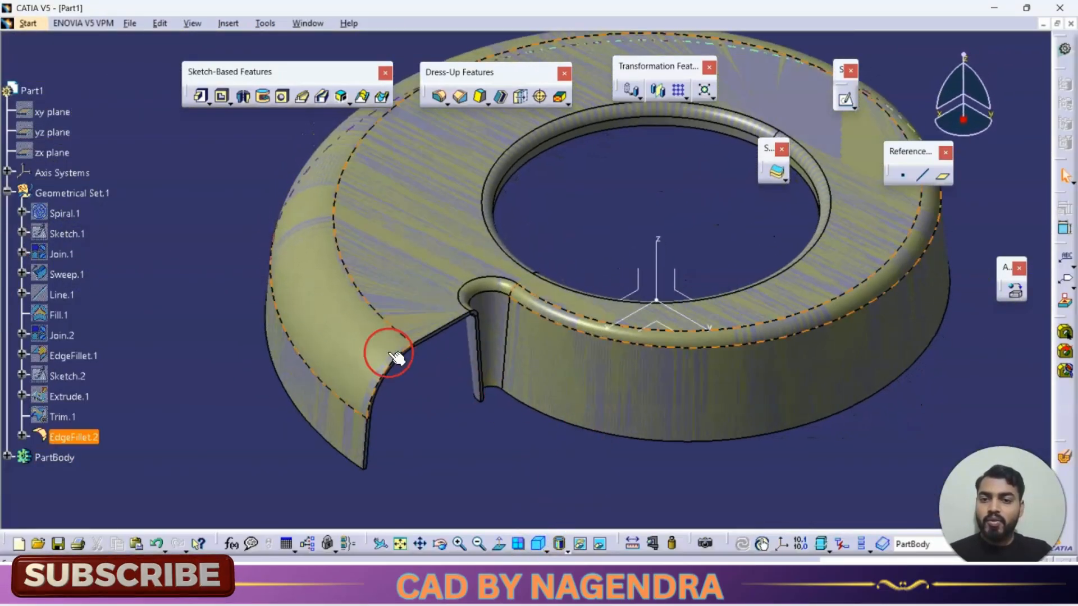
{"action": "middle_click_drag", "start_coordinate": [692, 270], "coordinate": [687, 351]}
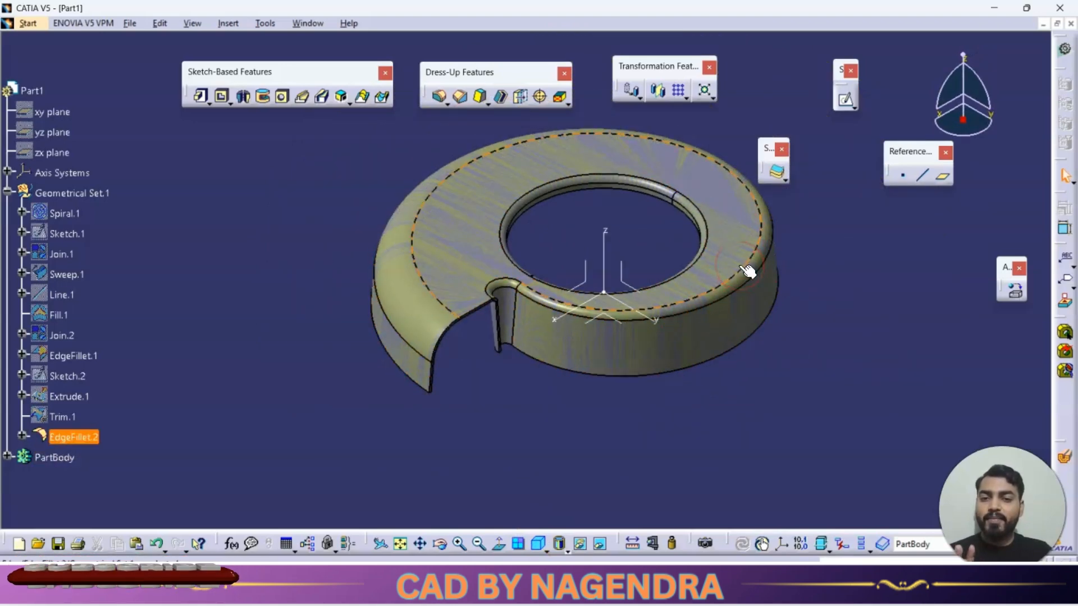
{"action": "left_click", "coordinate": [817, 315]}
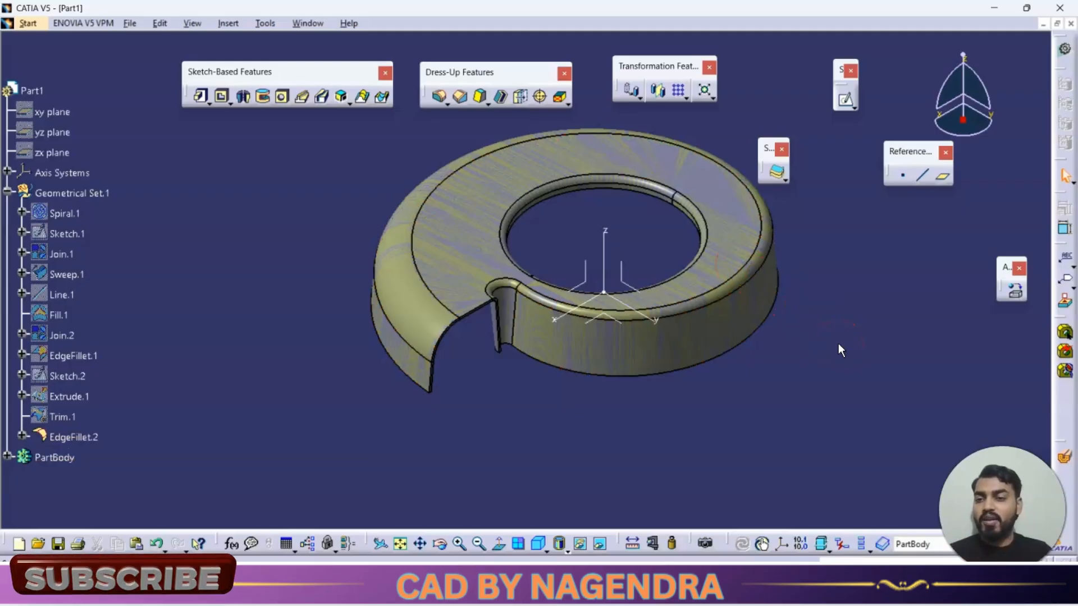
{"action": "left_click", "coordinate": [819, 349]}
{"action": "left_click", "coordinate": [586, 142]}
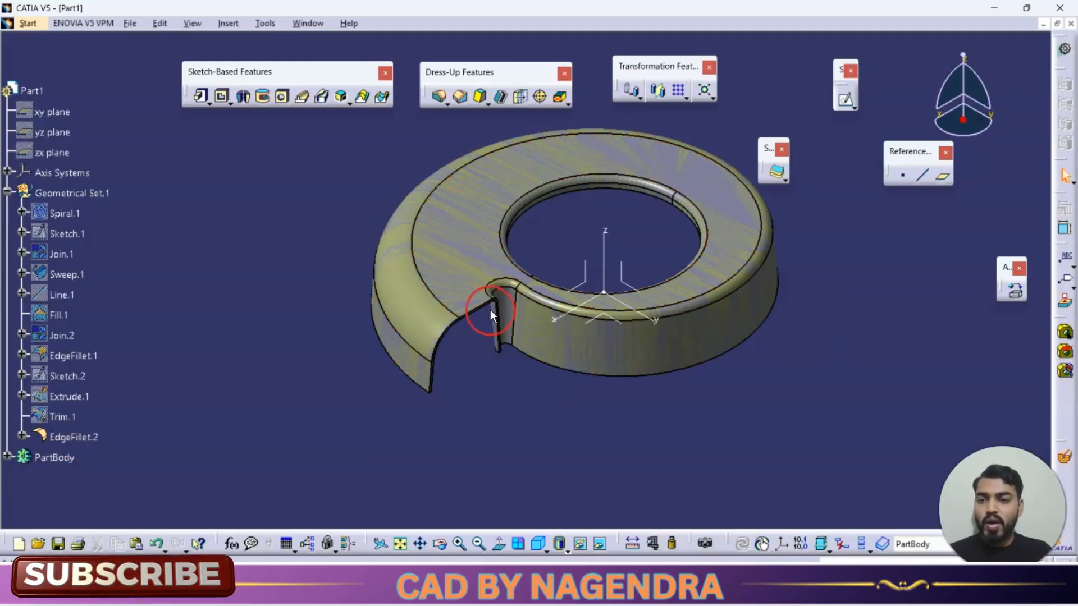
Step: Examine the thick surface and the geometrical set features in the specification tree
{"action": "left_click", "coordinate": [8, 192]}
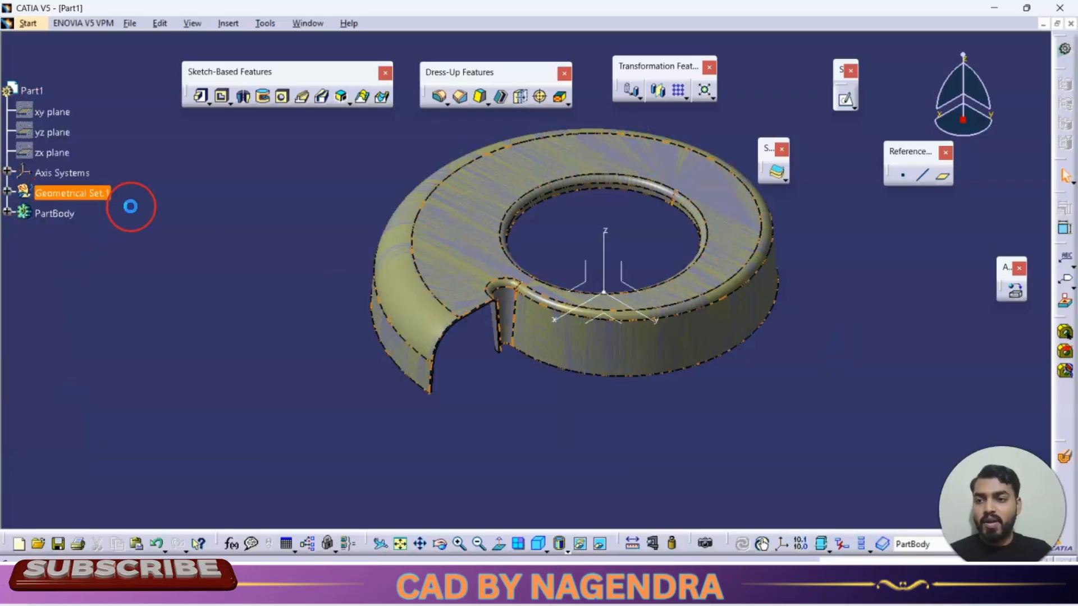
{"action": "left_click", "coordinate": [54, 214]}
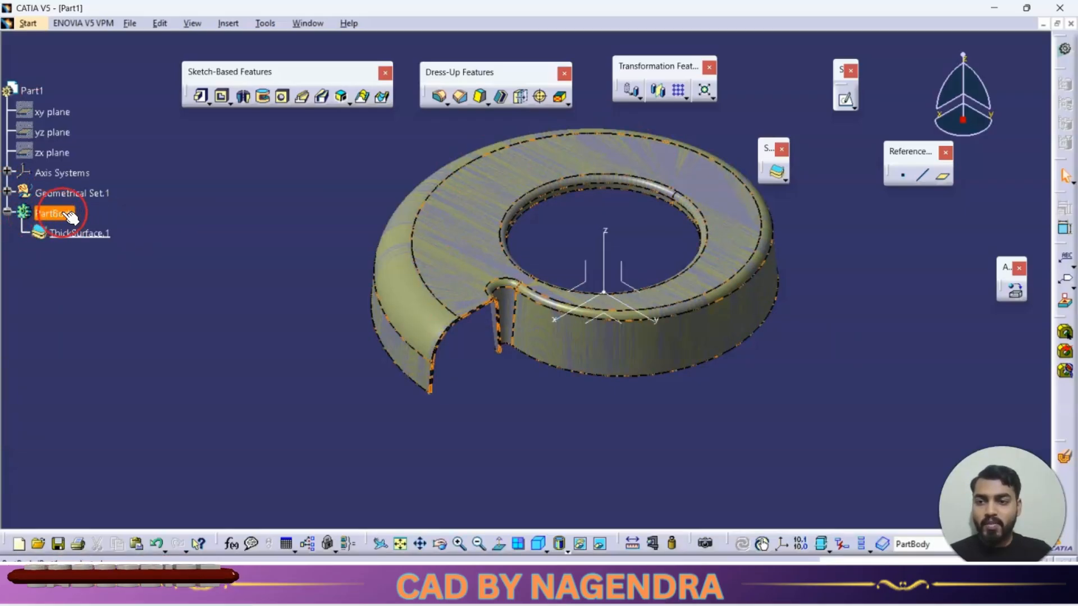
{"action": "left_click", "coordinate": [84, 233]}
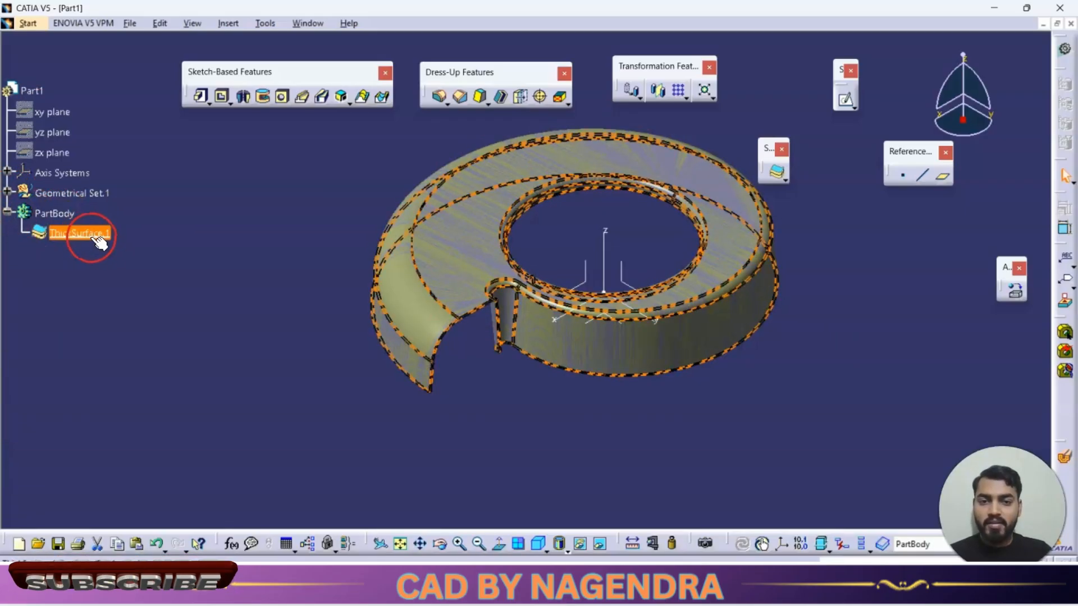
{"action": "left_click", "coordinate": [63, 216], "text": "ctrl"}
{"action": "left_click", "coordinate": [10, 190]}
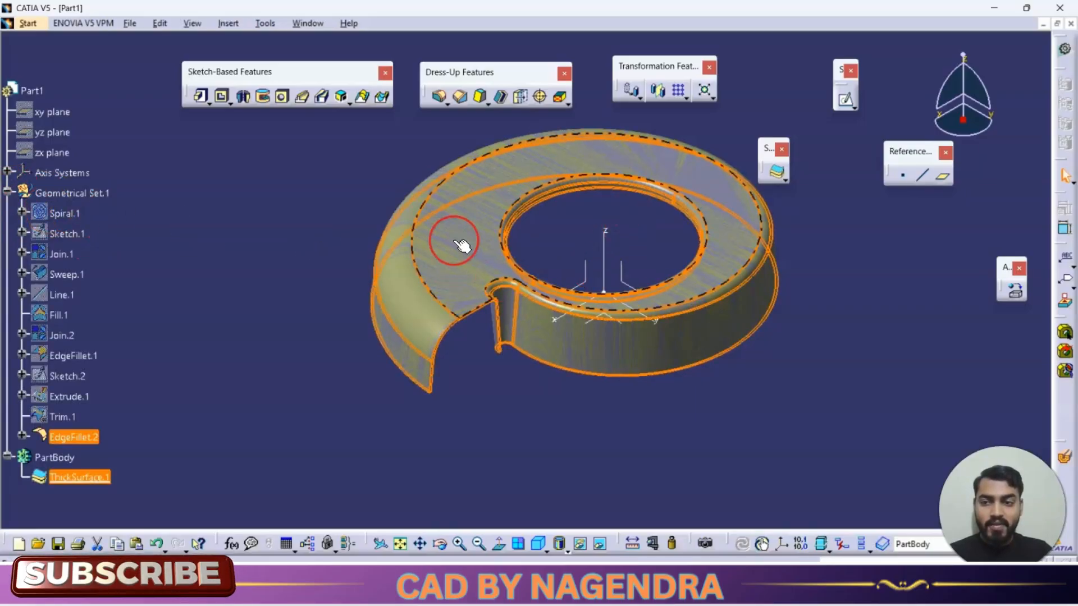
{"action": "left_click", "coordinate": [105, 196], "text": "ctrl"}
{"action": "left_click", "coordinate": [87, 197], "text": "ctrl"}
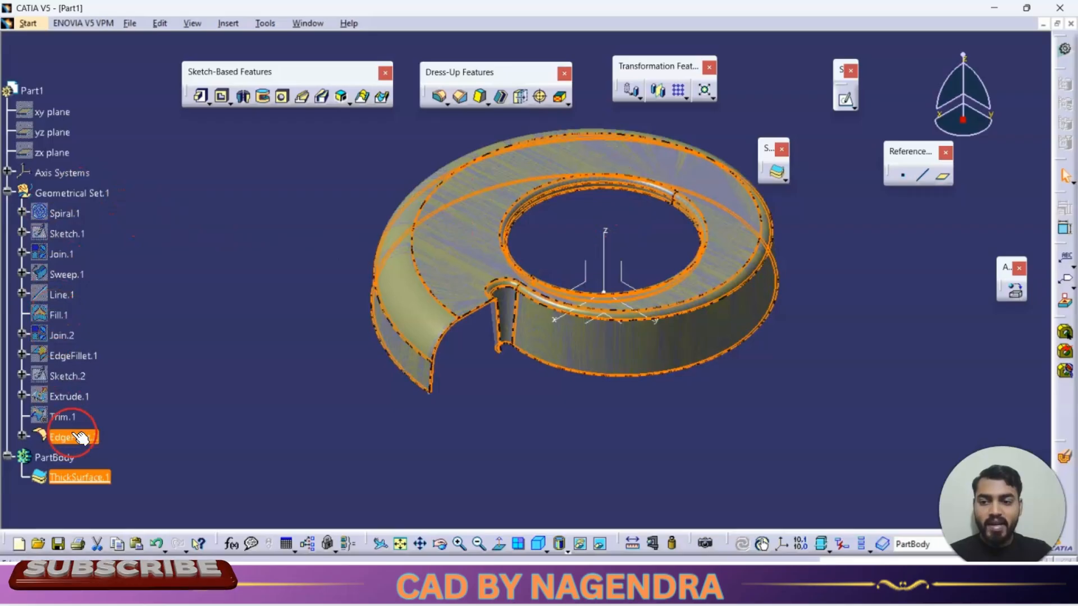
{"action": "left_click", "coordinate": [9, 193]}
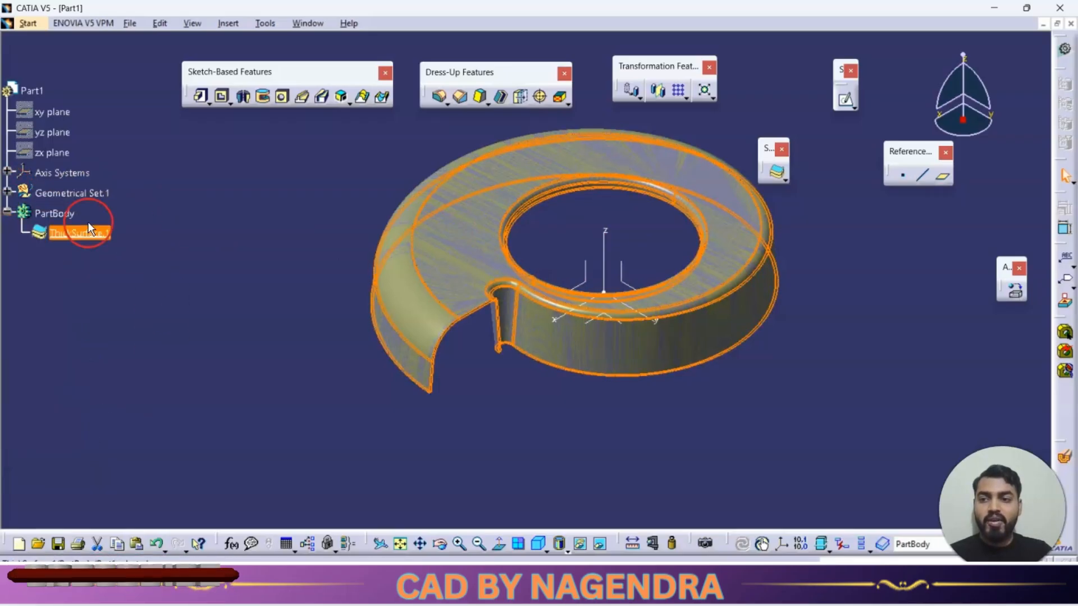
{"action": "left_click", "coordinate": [87, 231]}
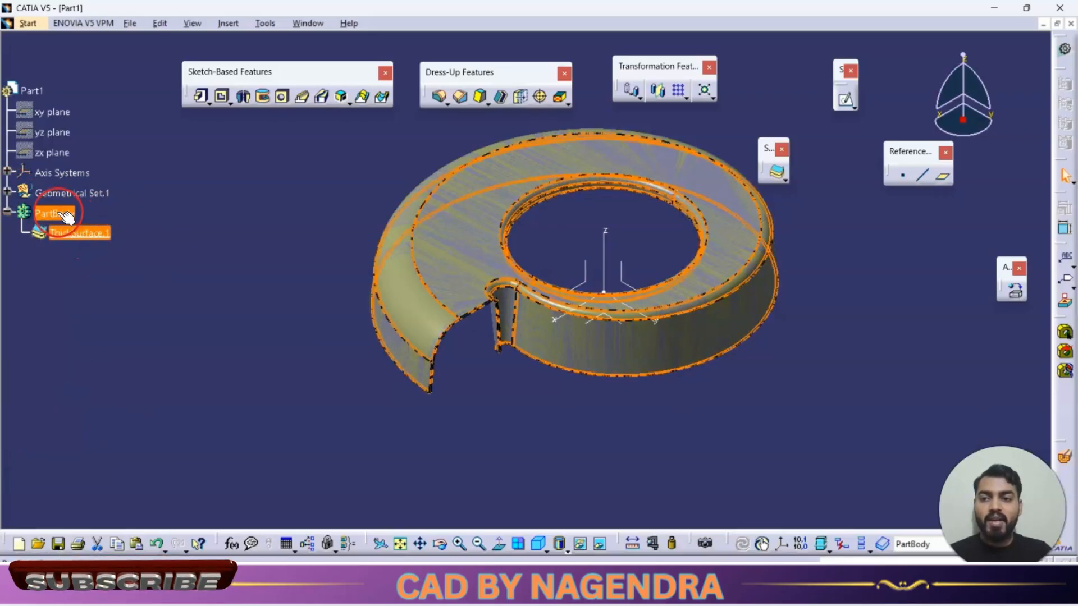
{"action": "left_click", "coordinate": [204, 281]}
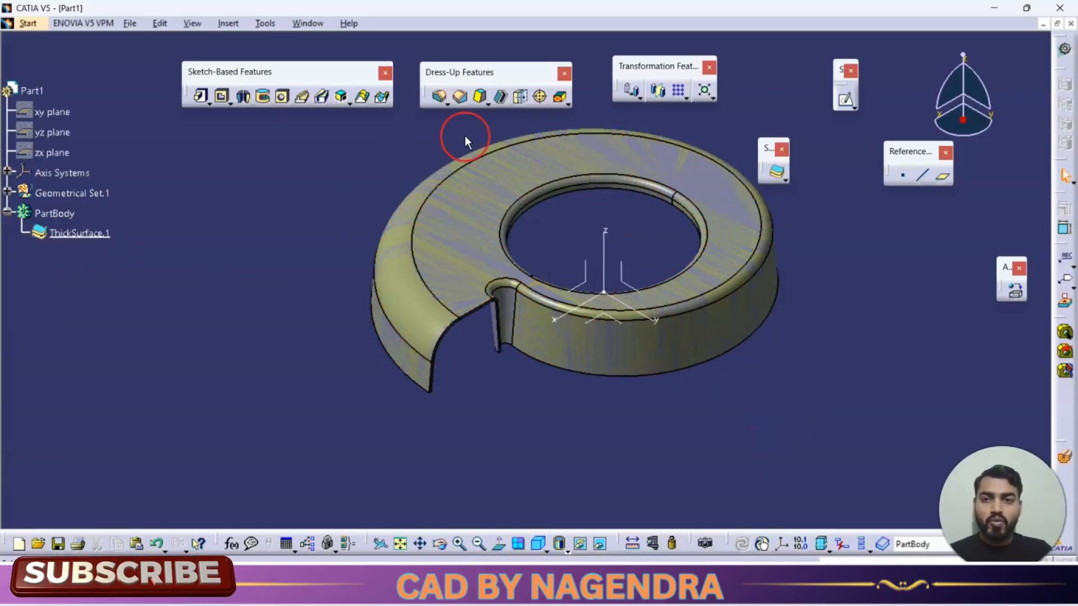
Step: Hide all surfaces so only the solid remains displayed
{"action": "left_click", "coordinate": [266, 25]}
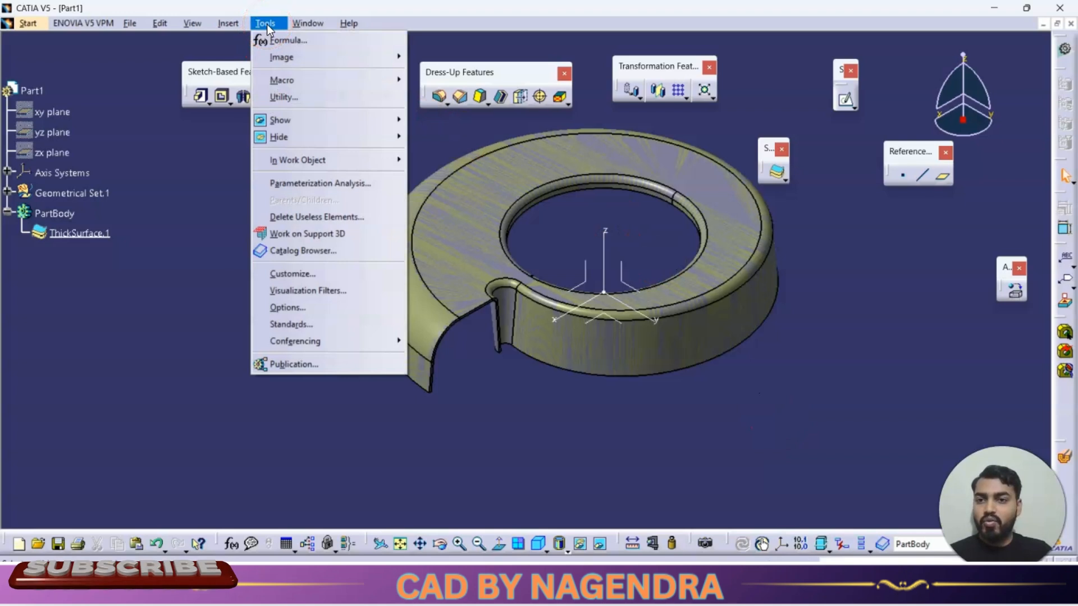
{"action": "mouse_move", "coordinate": [306, 137]}
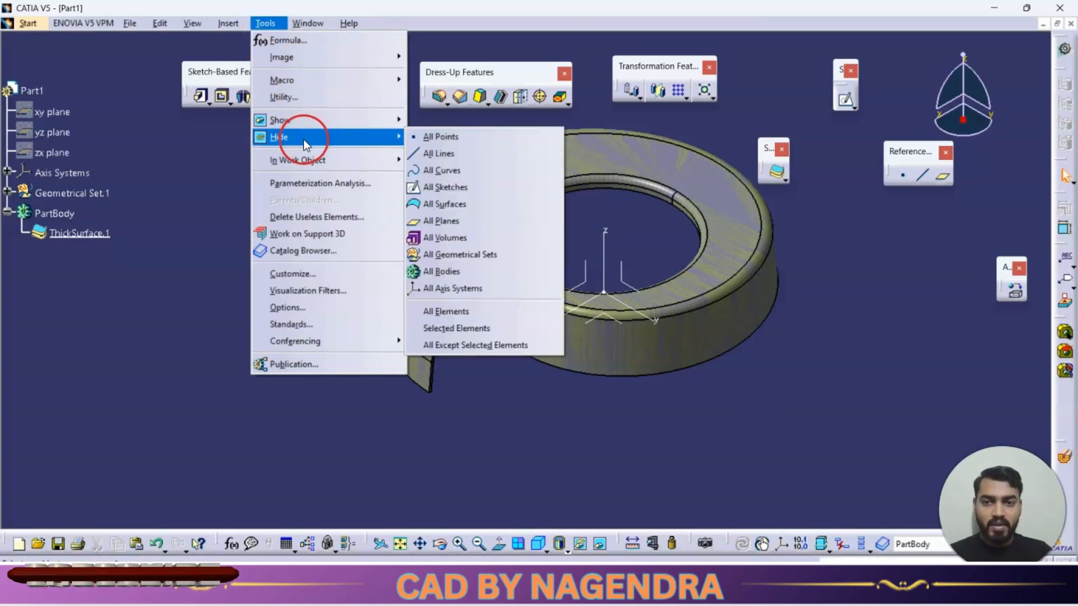
{"action": "left_click", "coordinate": [476, 206]}
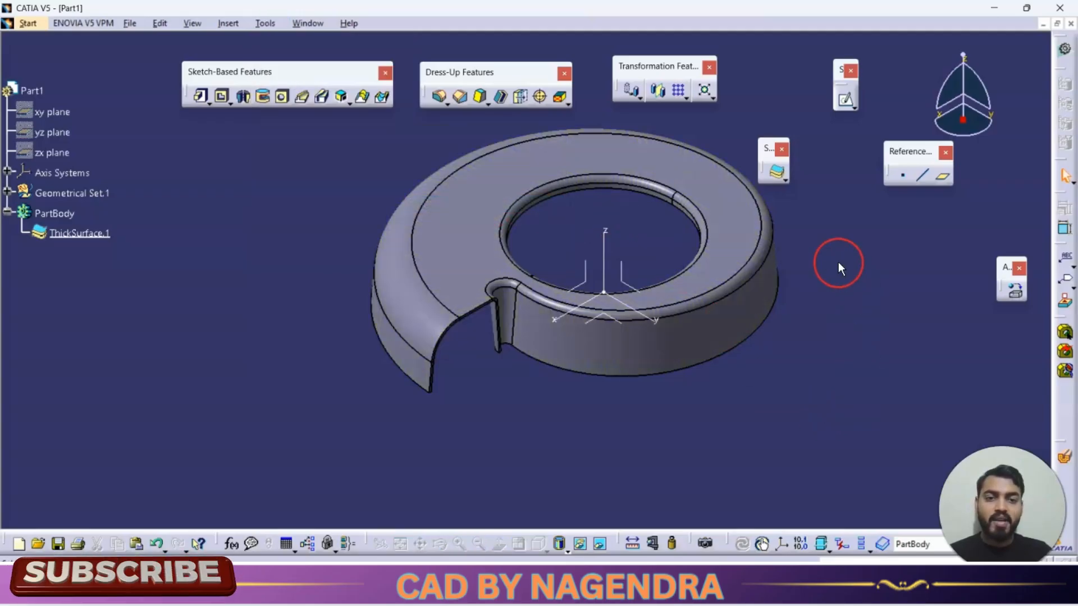
Step: Reset the view to isometric and create a new drawing with the default A3 ISO layout
{"action": "middle_click_drag", "start_coordinate": [818, 327], "coordinate": [715, 322]}
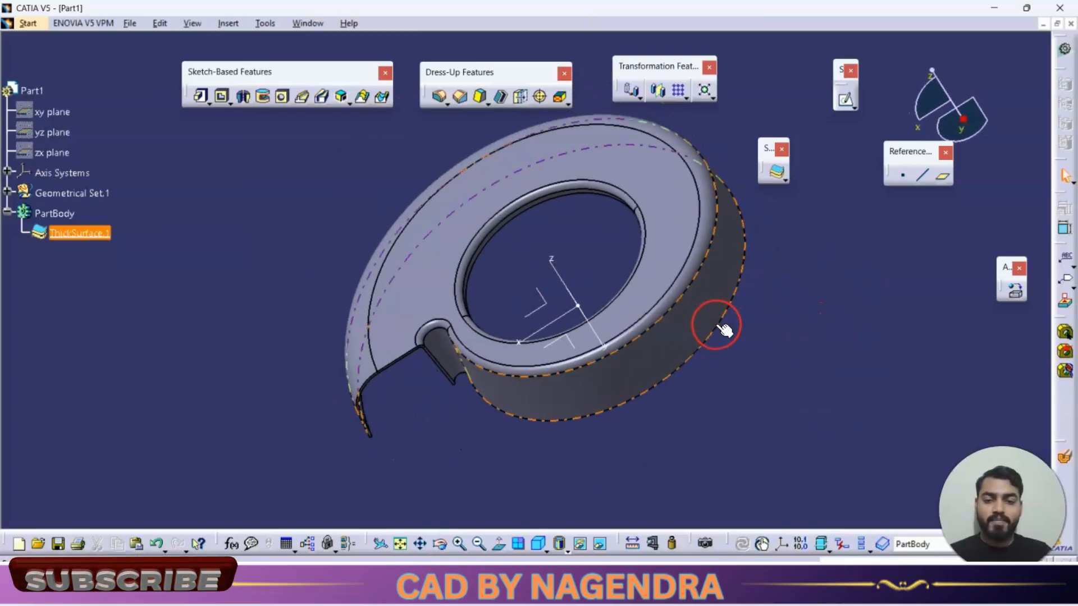
{"action": "left_click", "coordinate": [538, 543]}
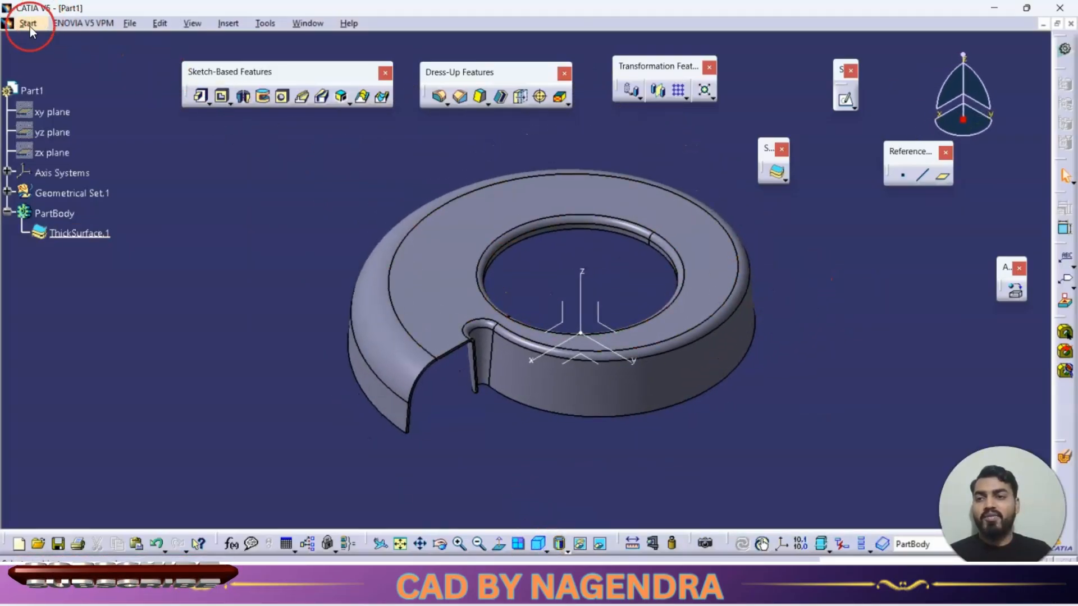
{"action": "left_click", "coordinate": [28, 23]}
{"action": "left_click", "coordinate": [54, 72]}
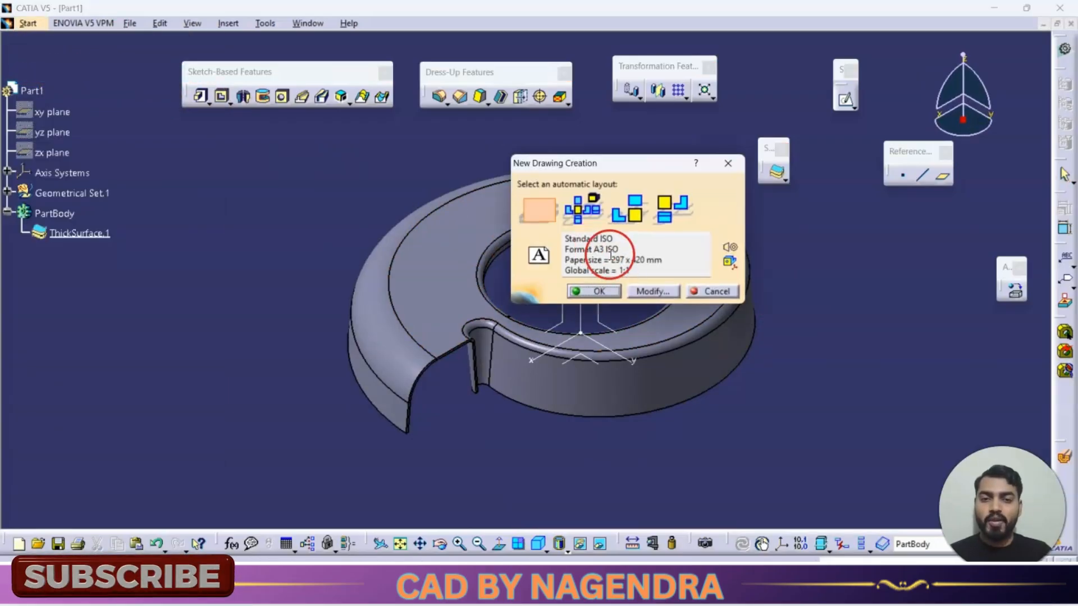
{"action": "left_click", "coordinate": [598, 292]}
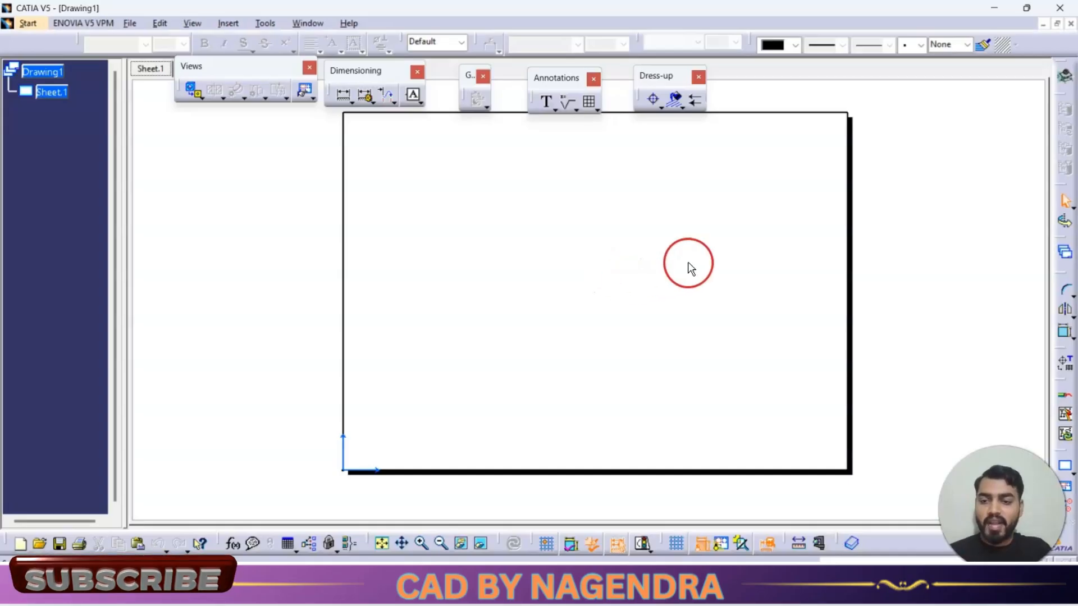
Step: Insert a front view of the part by picking its top face as the projection reference
{"action": "left_click", "coordinate": [191, 91]}
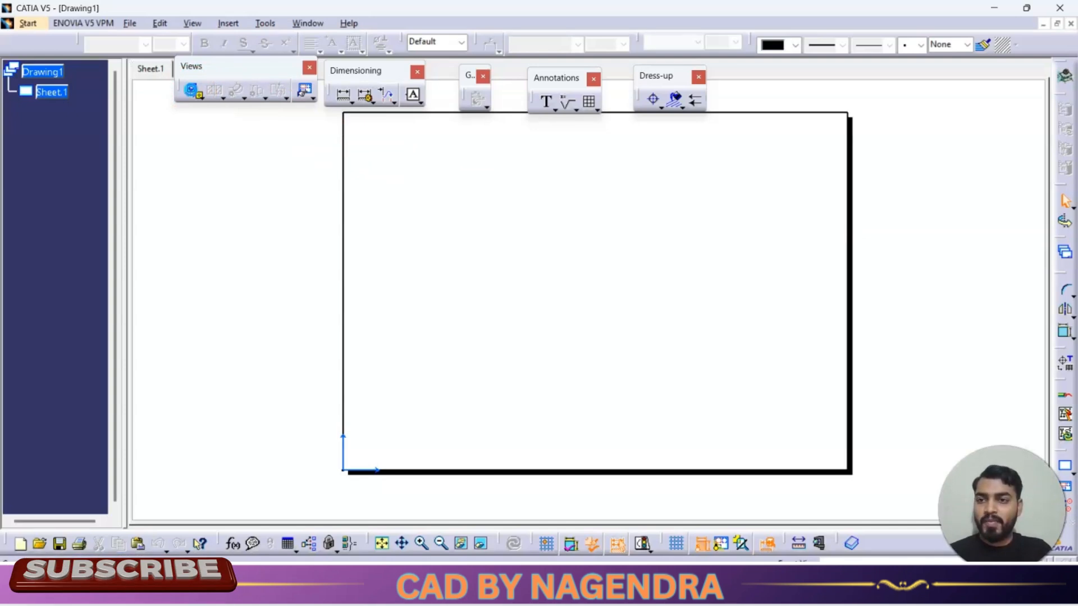
{"action": "left_click", "coordinate": [304, 24]}
{"action": "left_click", "coordinate": [323, 113]}
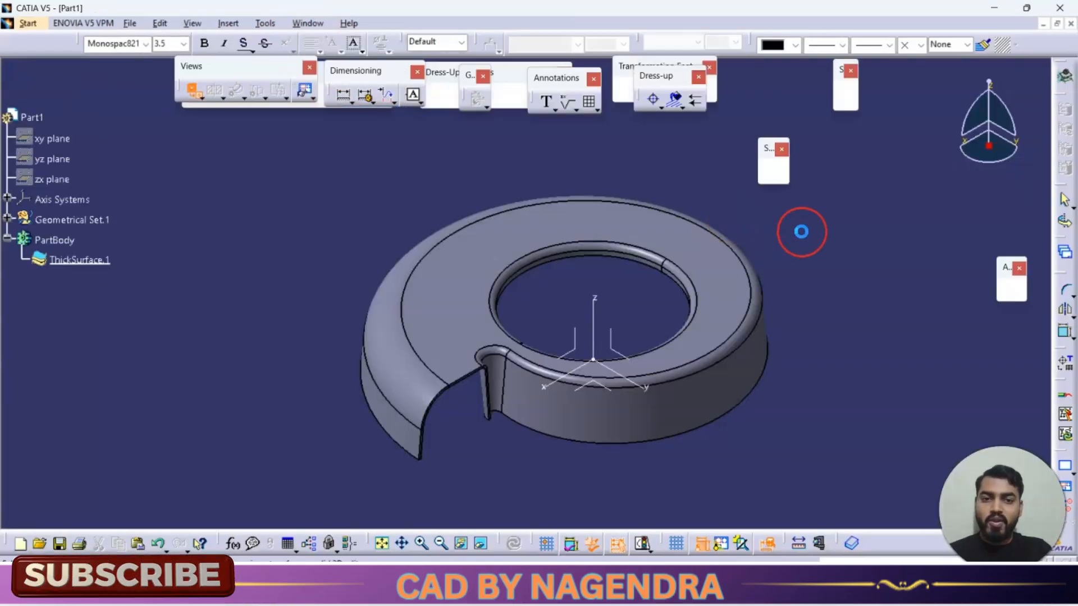
{"action": "left_click", "coordinate": [698, 247]}
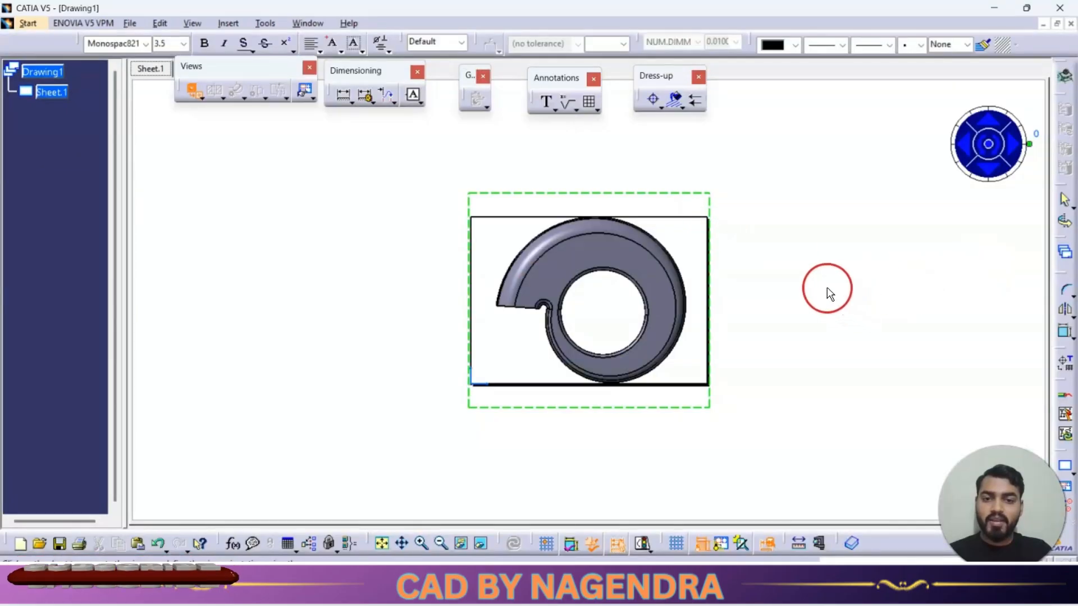
Step: Place the front view on the sheet and set its scale to 1:3
{"action": "left_click", "coordinate": [814, 289]}
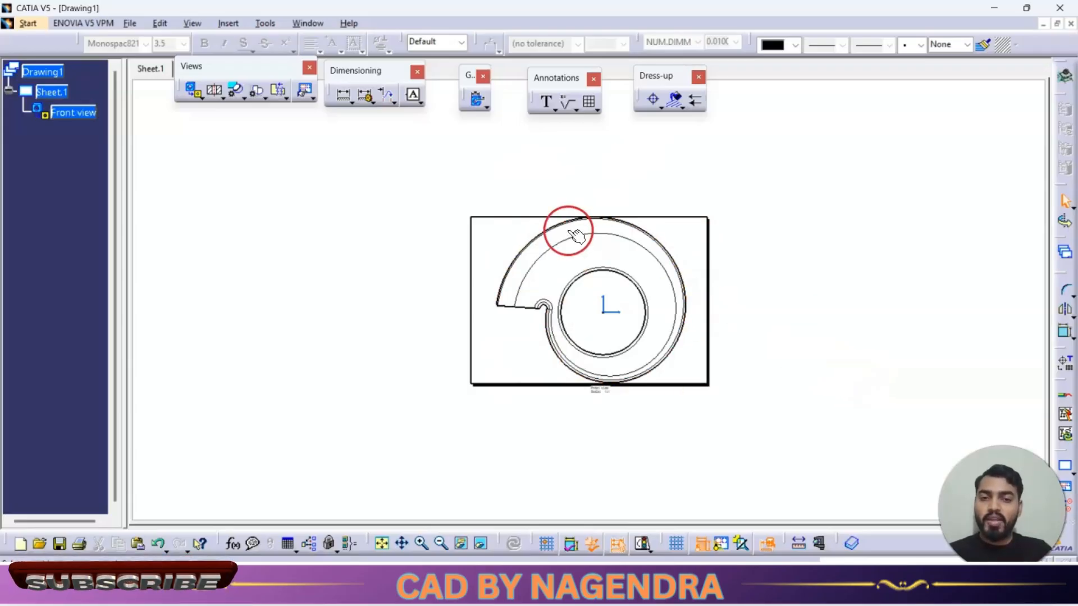
{"action": "left_click", "coordinate": [723, 540]}
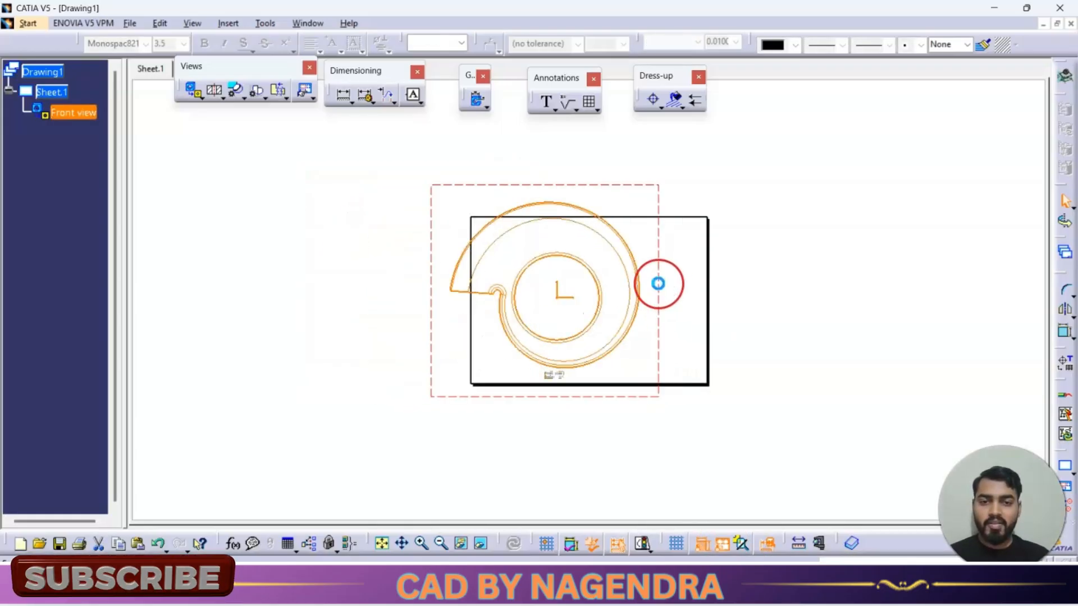
{"action": "right_click", "coordinate": [658, 284]}
{"action": "left_click", "coordinate": [703, 347]}
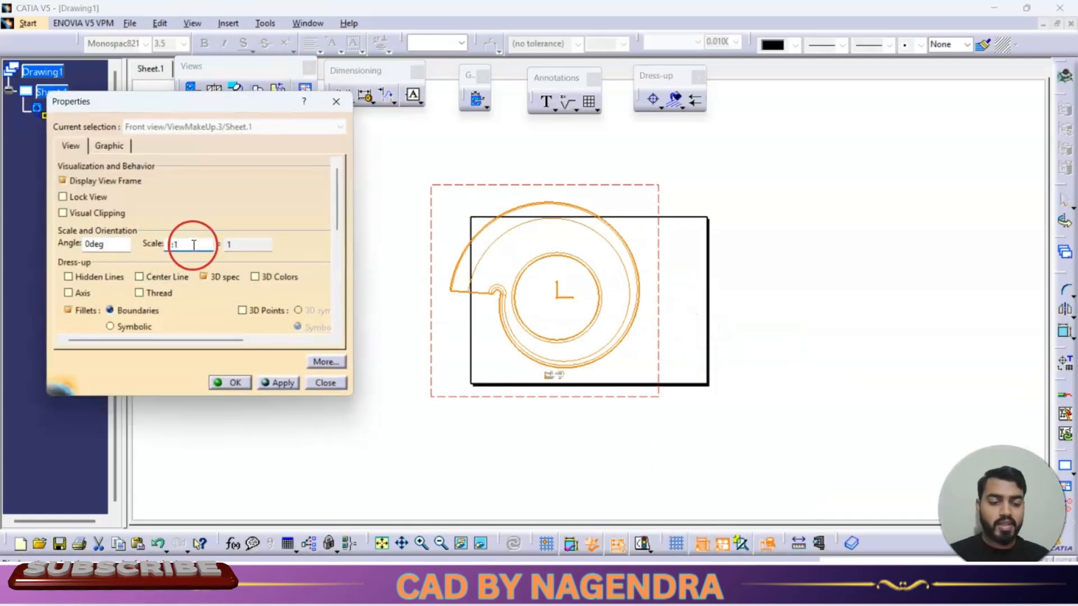
{"action": "left_click", "coordinate": [290, 382]}
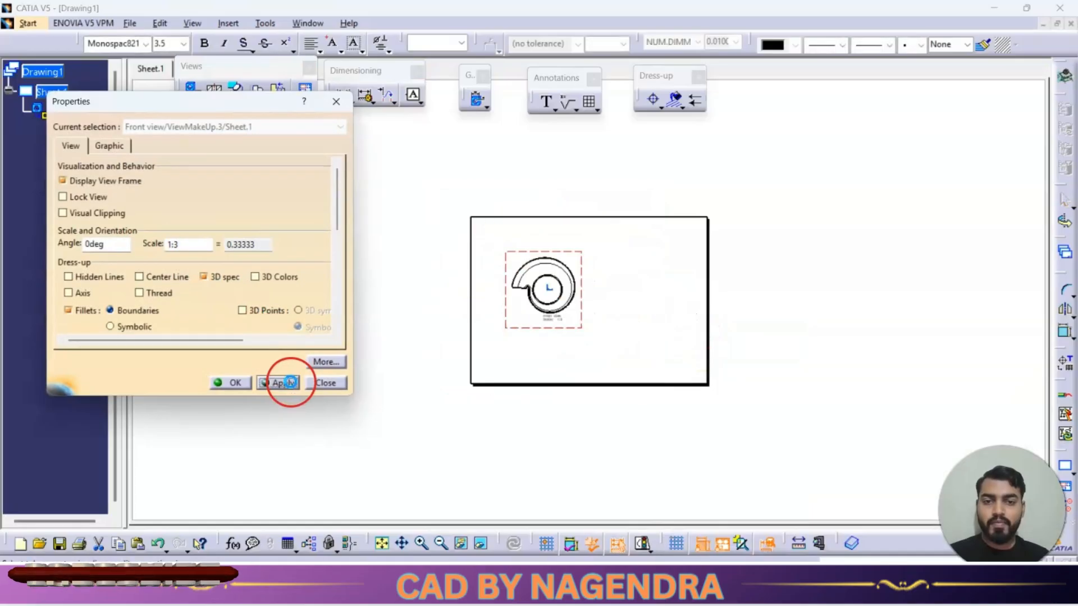
{"action": "left_click", "coordinate": [223, 380]}
Step: Create section view A-A by cutting the front view with a horizontal line through its centre, placing it above
{"action": "middle_click_drag", "start_coordinate": [631, 336], "coordinate": [624, 236], "text": "ctrl"}
{"action": "left_click_drag", "start_coordinate": [571, 408], "coordinate": [547, 513]}
{"action": "middle_click_drag", "start_coordinate": [599, 386], "coordinate": [639, 344]}
{"action": "left_click", "coordinate": [638, 344]}
{"action": "key", "text": "alt+Tab"}
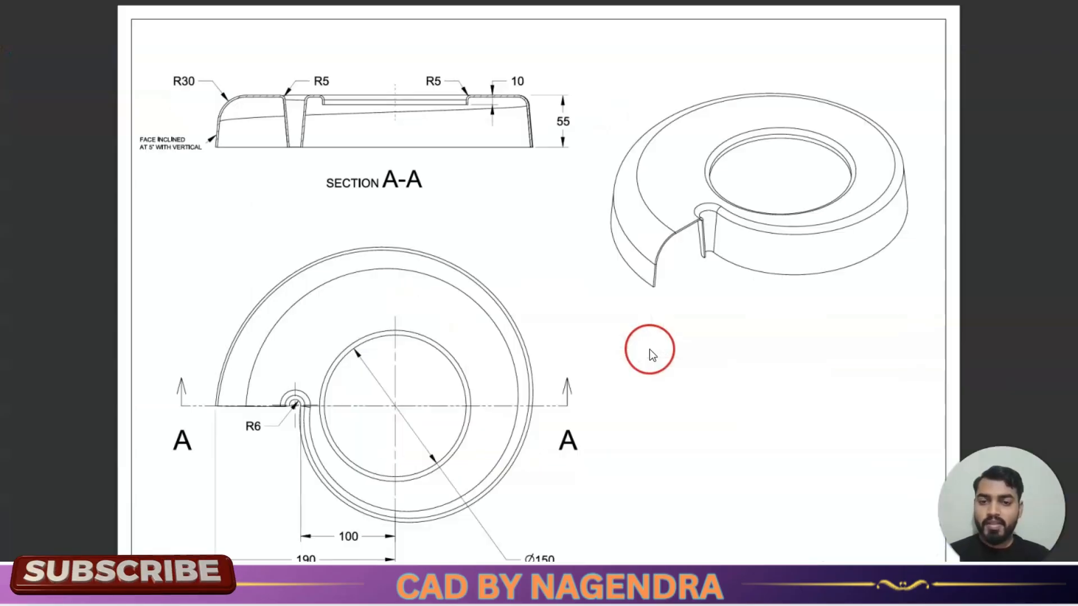
{"action": "key", "text": "alt+Tab"}
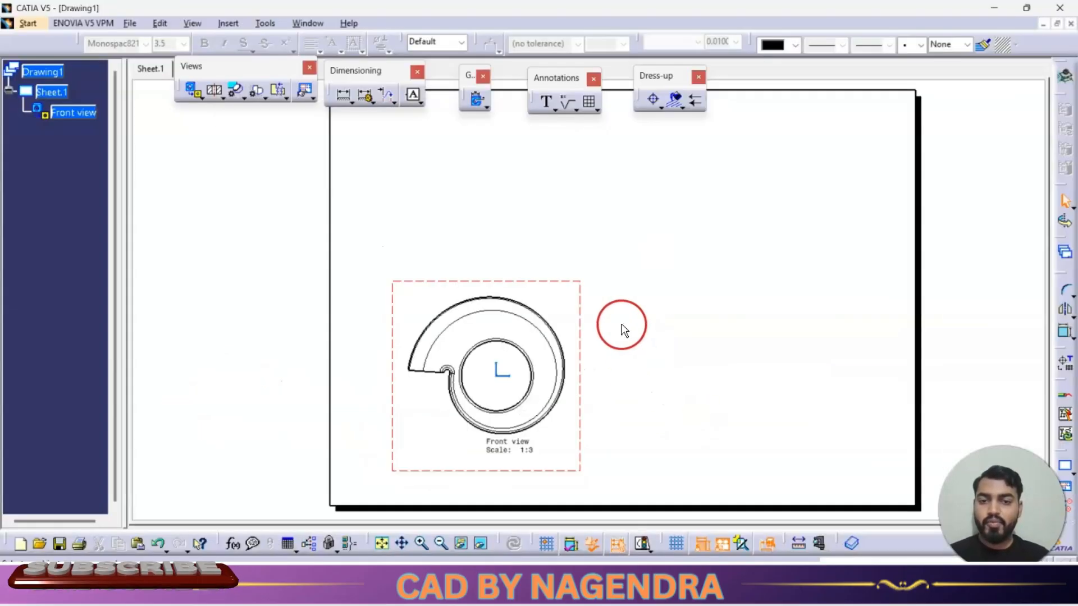
{"action": "left_click", "coordinate": [215, 95]}
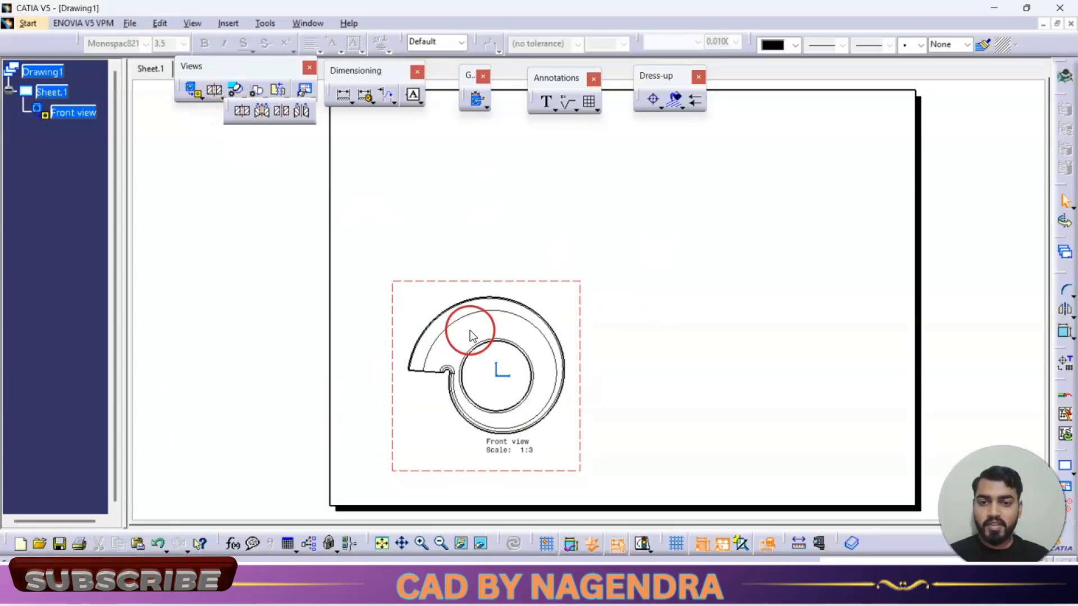
{"action": "middle_click_drag", "start_coordinate": [502, 377], "coordinate": [549, 239]}
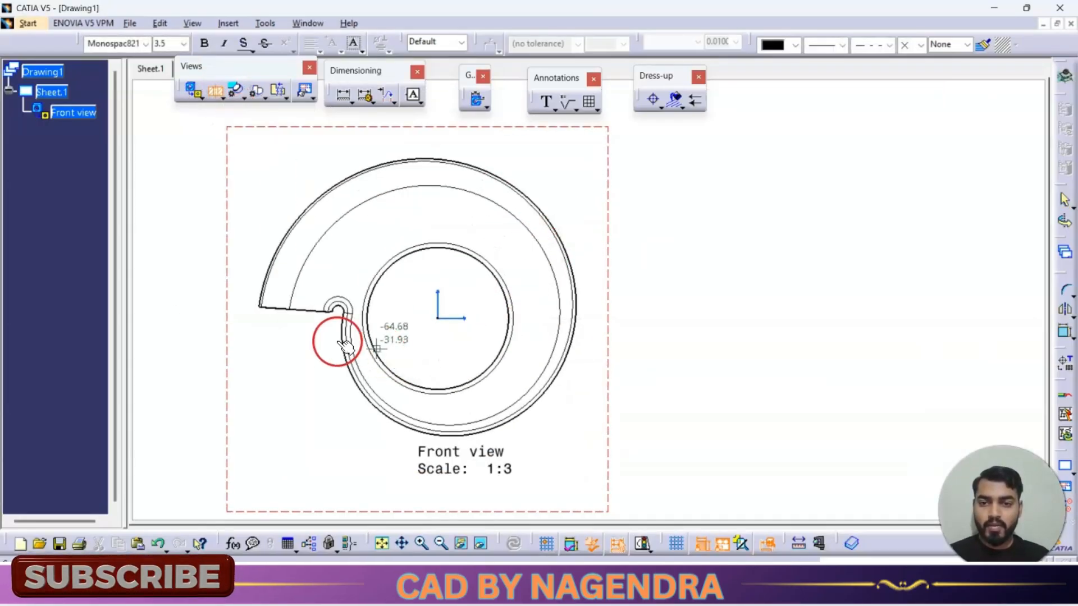
{"action": "left_click", "coordinate": [248, 316]}
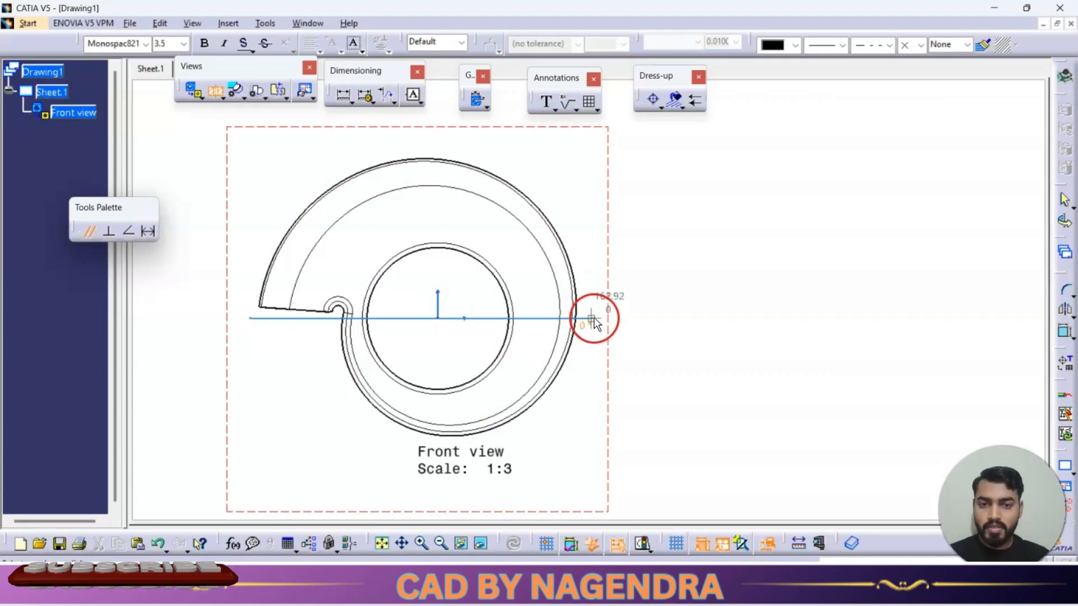
{"action": "left_click", "coordinate": [593, 318]}
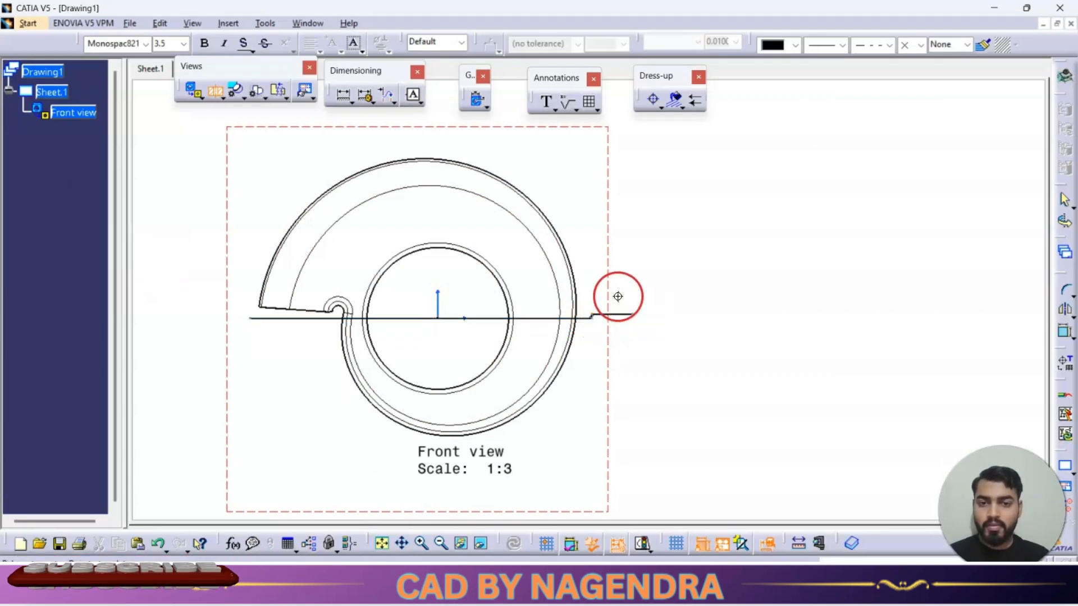
{"action": "double_click", "coordinate": [618, 297]}
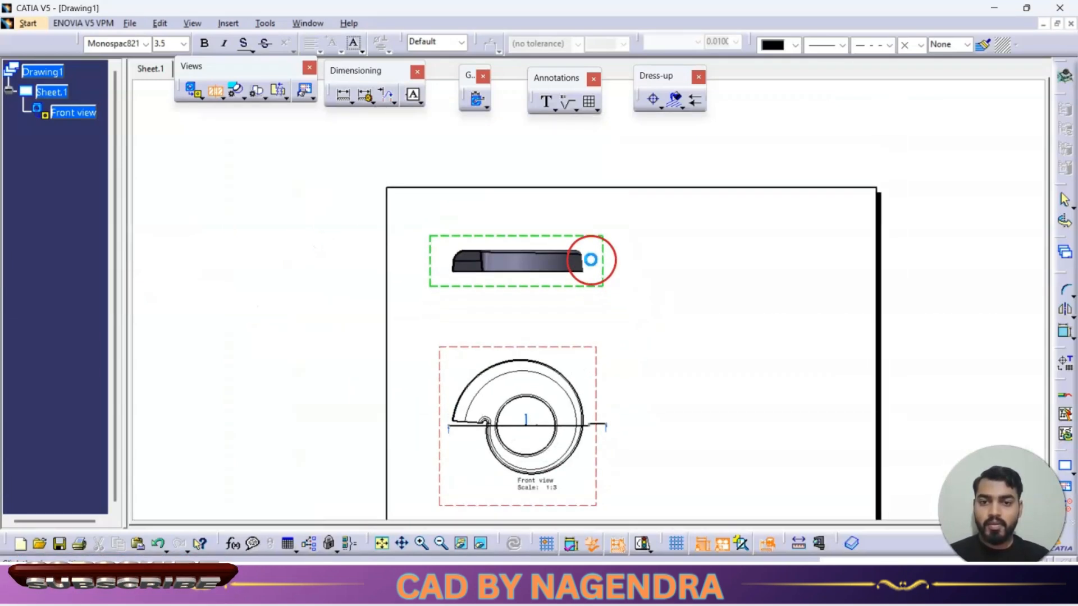
{"action": "left_click", "coordinate": [591, 260]}
Step: Insert an isometric view of the part, picked in the part window, beside the front view
{"action": "middle_click_drag", "start_coordinate": [601, 293], "coordinate": [614, 201]}
{"action": "middle_click_drag", "start_coordinate": [672, 305], "coordinate": [560, 265]}
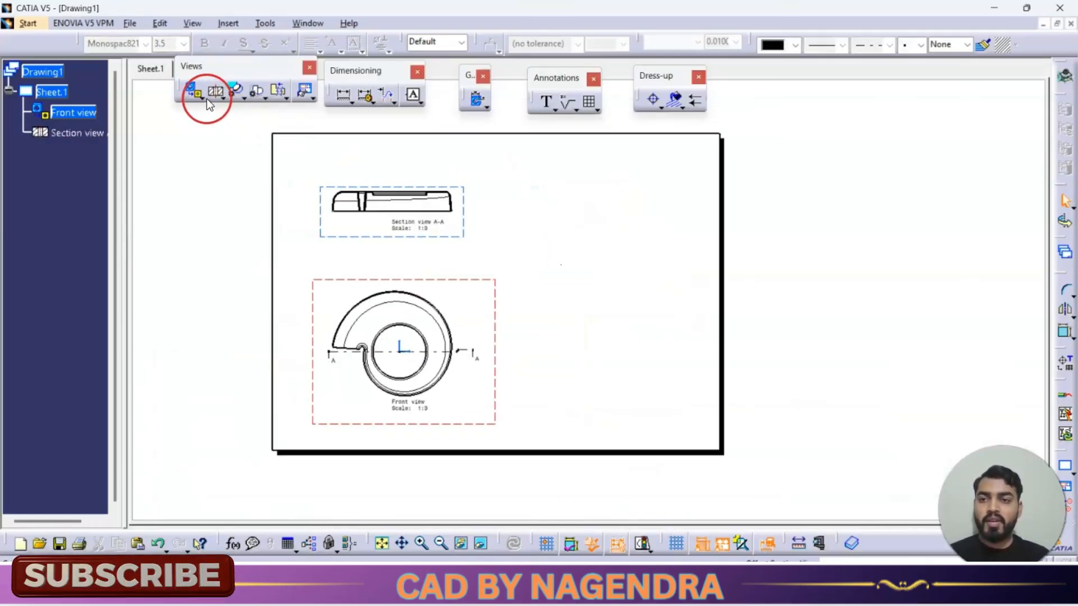
{"action": "left_click", "coordinate": [207, 99]}
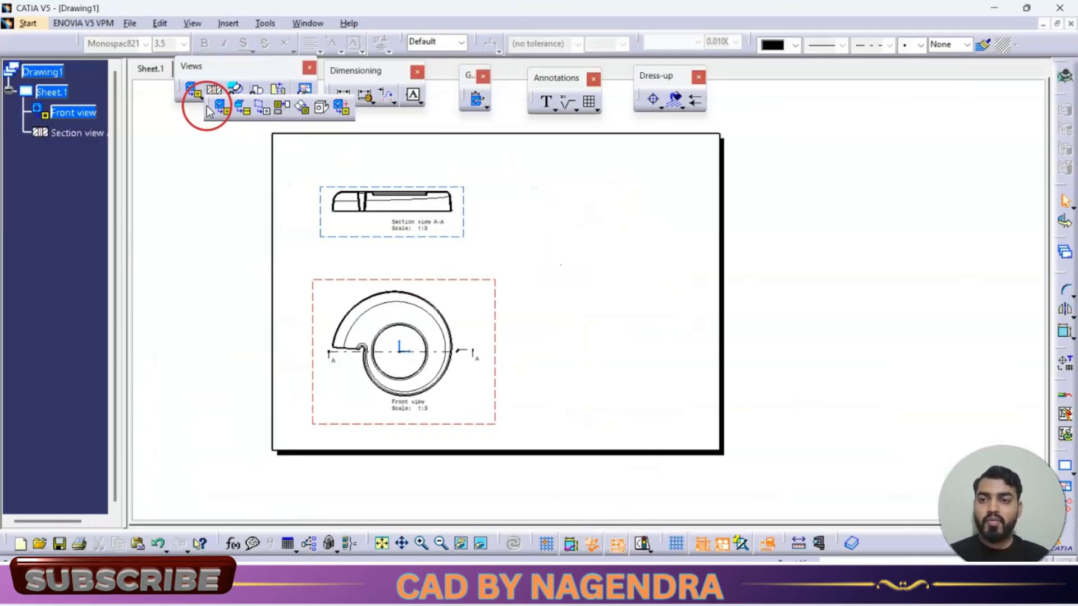
{"action": "left_click", "coordinate": [306, 23]}
{"action": "left_click", "coordinate": [346, 115]}
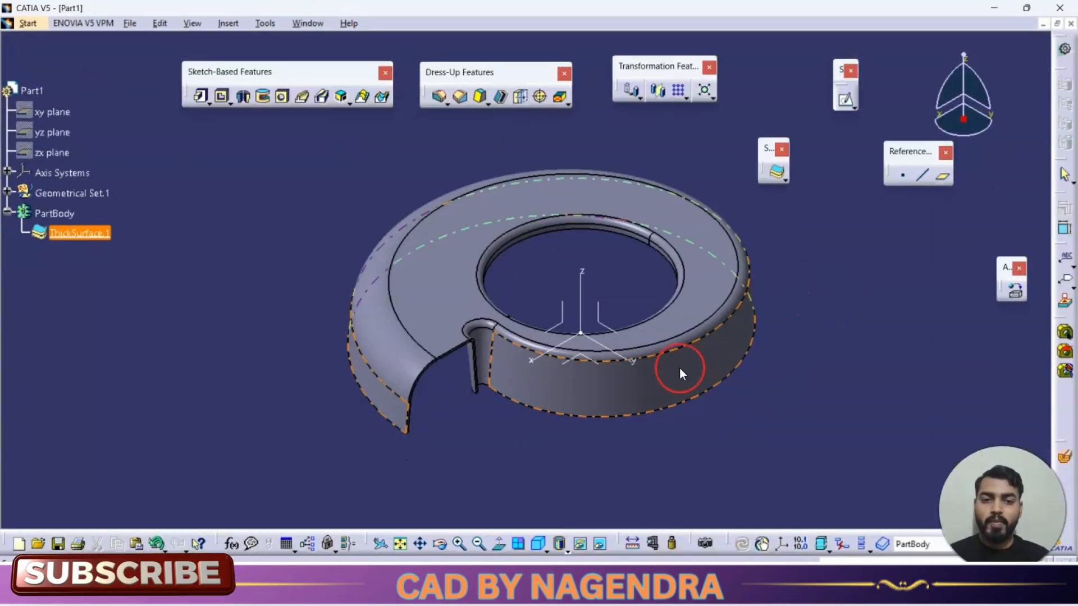
{"action": "left_click", "coordinate": [713, 262]}
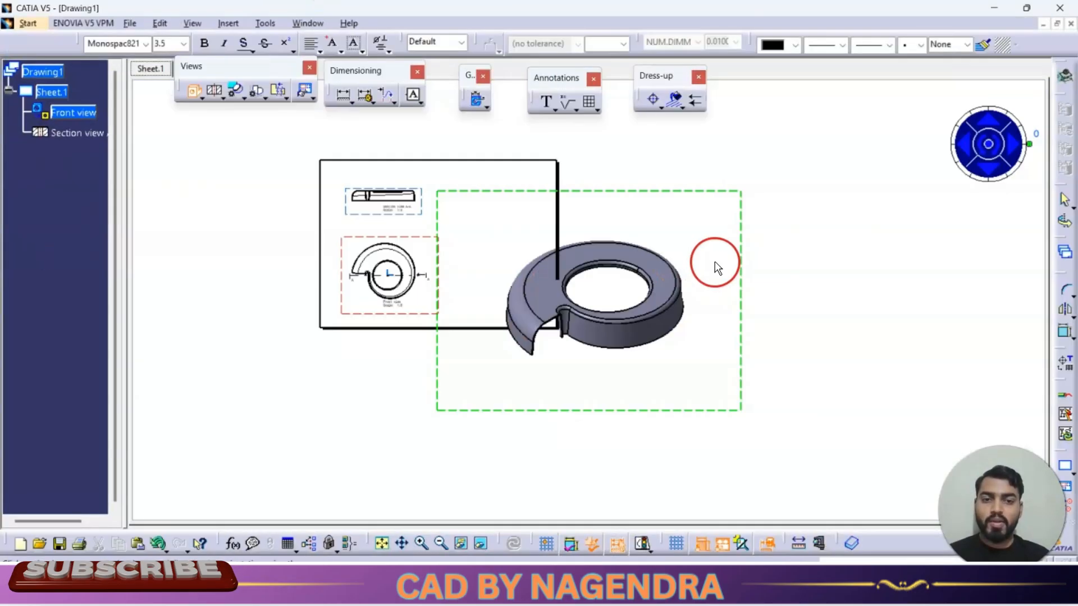
{"action": "left_click", "coordinate": [776, 288]}
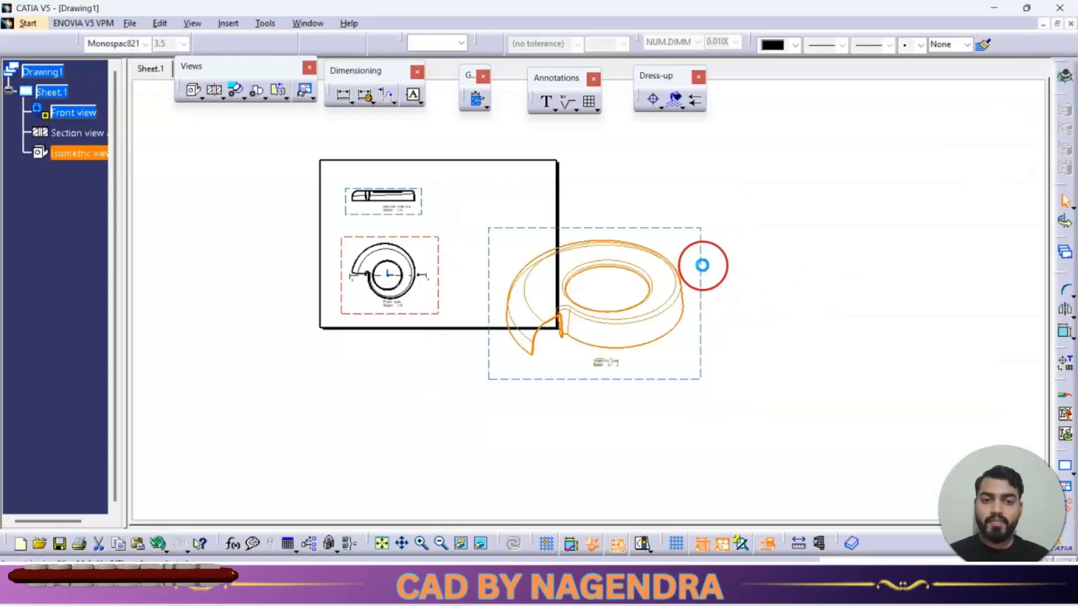
Step: Set the isometric view's scale to 1:4
{"action": "right_click", "coordinate": [703, 264]}
{"action": "left_click", "coordinate": [746, 320]}
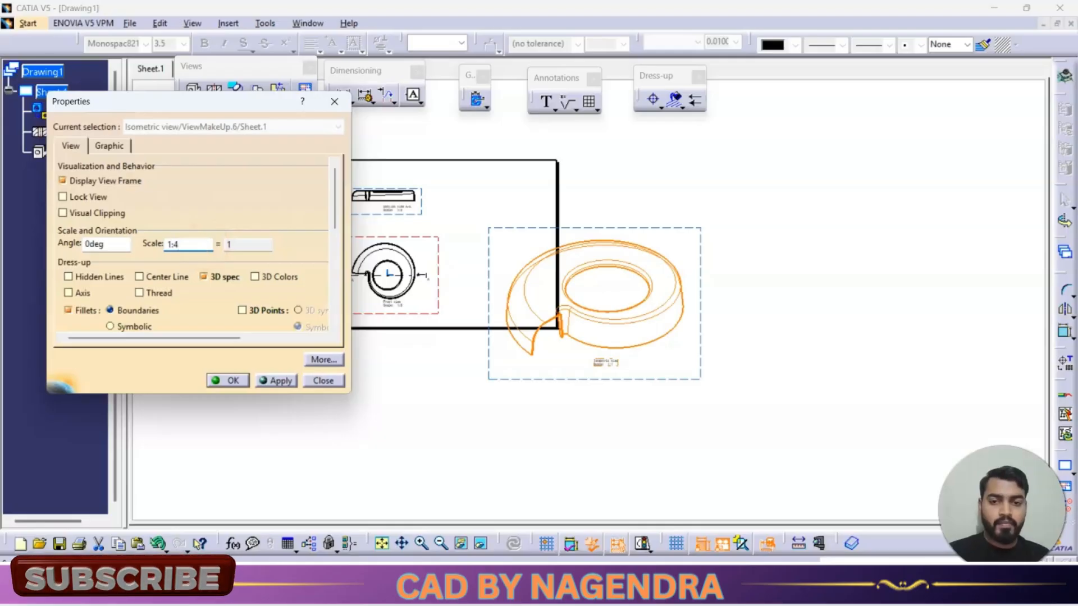
{"action": "left_click", "coordinate": [279, 381]}
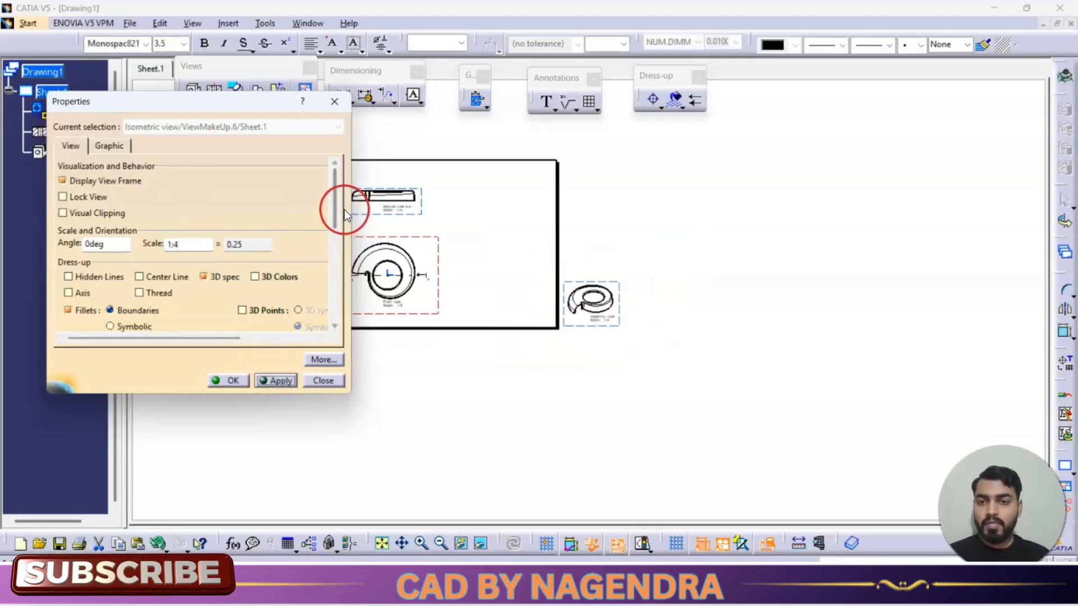
Step: Switch the isometric view's generation mode to Raster with the Shading with edges mode
{"action": "left_click_drag", "start_coordinate": [338, 207], "coordinate": [336, 308]}
{"action": "left_click", "coordinate": [254, 264]}
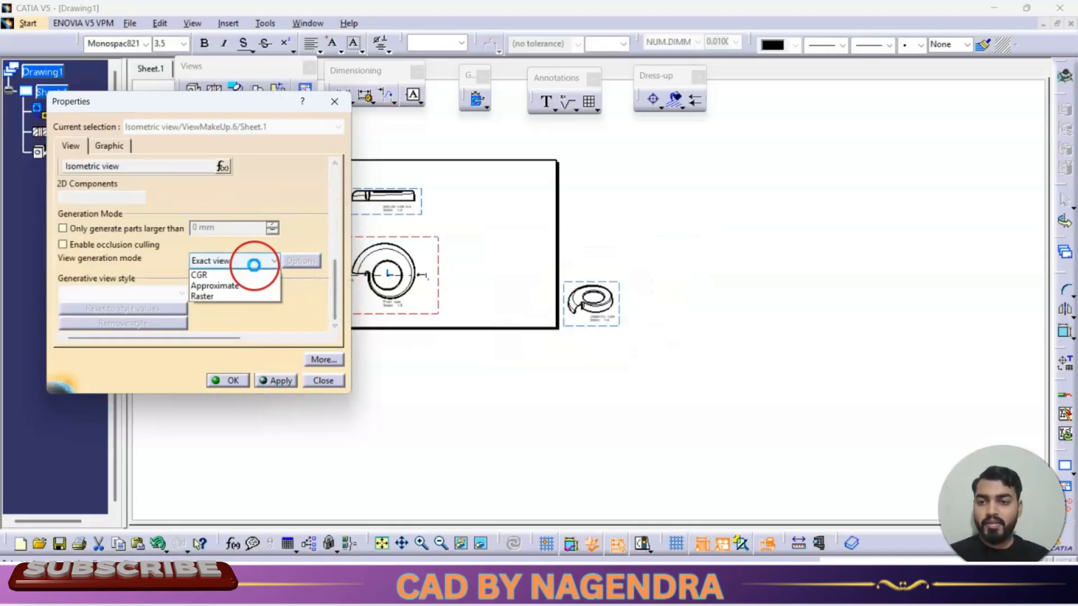
{"action": "left_click", "coordinate": [238, 298]}
{"action": "left_click", "coordinate": [299, 261]}
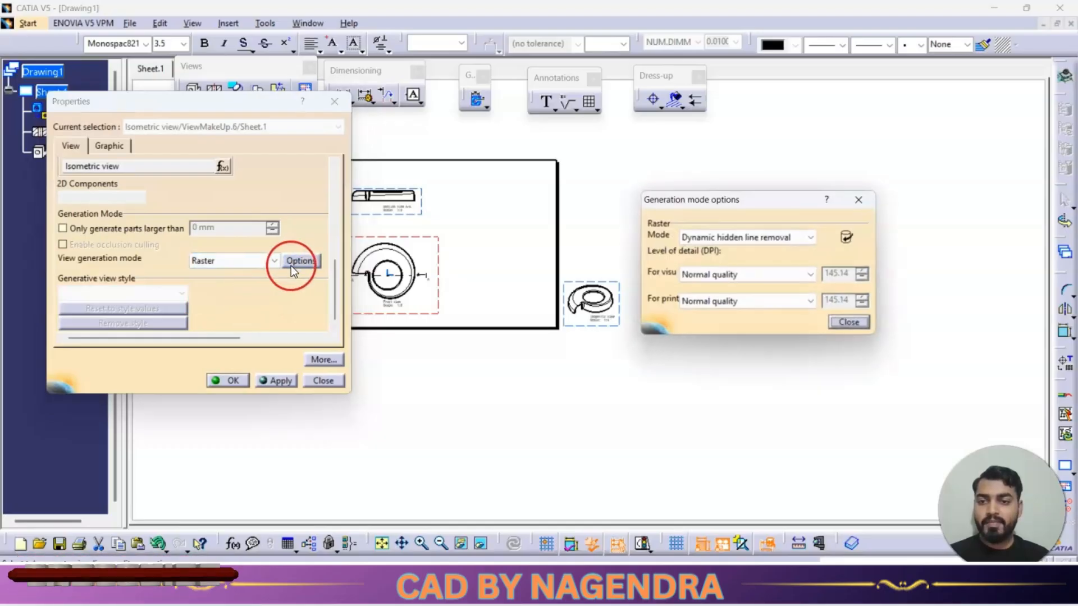
{"action": "left_click", "coordinate": [740, 237]}
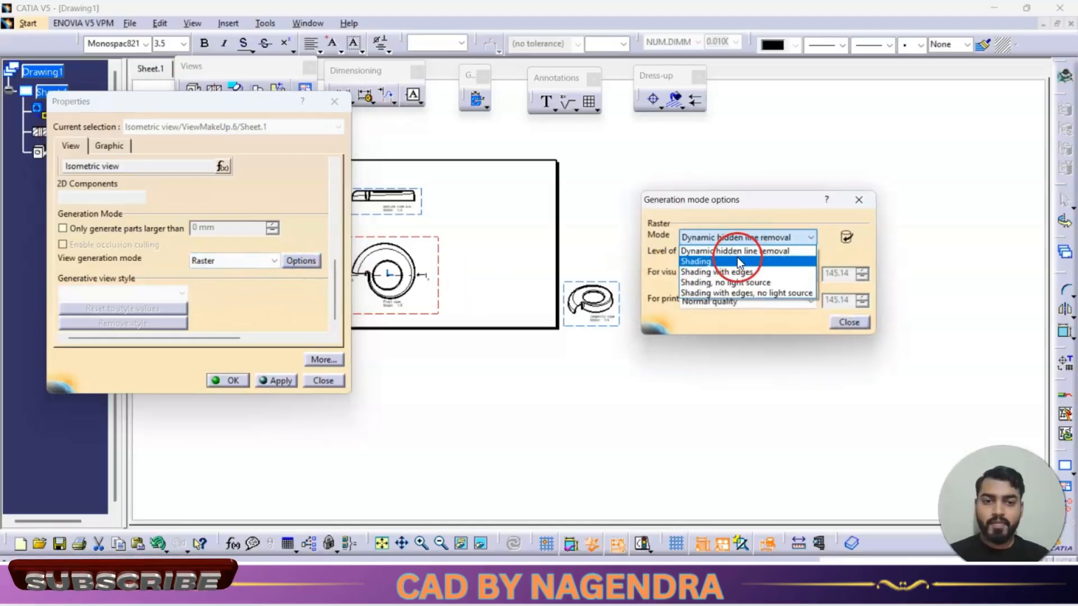
{"action": "left_click", "coordinate": [730, 277]}
{"action": "left_click", "coordinate": [848, 323]}
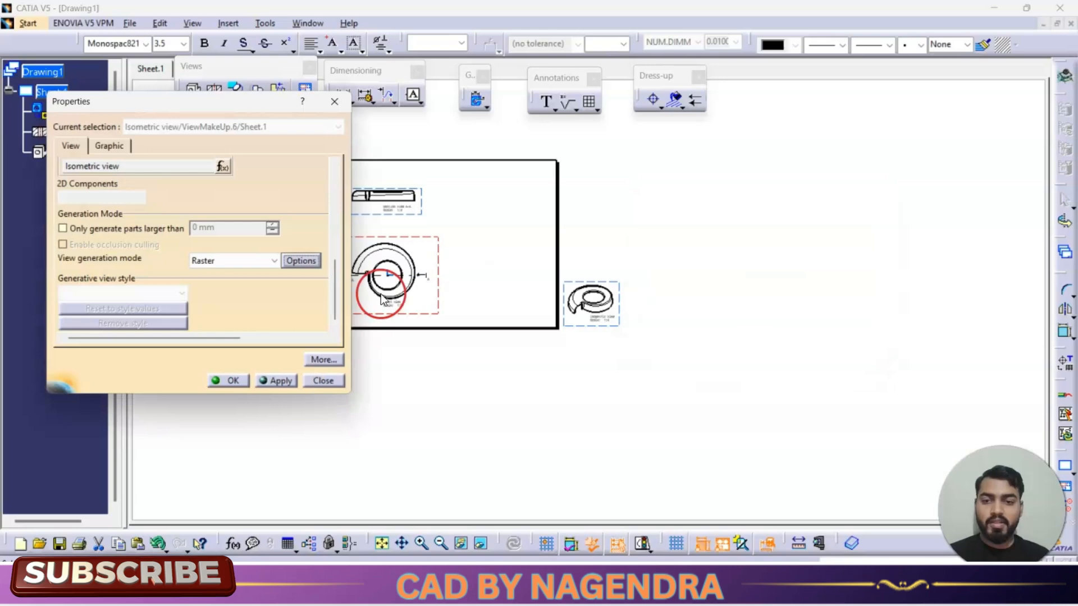
{"action": "left_click", "coordinate": [227, 381]}
Step: Move the isometric view onto the sheet beside the section view
{"action": "mouse_move", "coordinate": [620, 327]}
{"action": "left_mouse_down"}
{"action": "mouse_move", "coordinate": [547, 238]}
{"action": "mouse_move", "coordinate": [517, 246]}
{"action": "left_mouse_up"}
{"action": "mouse_move", "coordinate": [521, 303]}
{"action": "middle_mouse_down"}
{"action": "mouse_move", "coordinate": [640, 342]}
{"action": "mouse_move", "coordinate": [651, 236]}
{"action": "middle_mouse_up"}
{"action": "middle_click_drag", "start_coordinate": [588, 337], "coordinate": [687, 407]}
{"action": "left_click", "coordinate": [762, 421]}
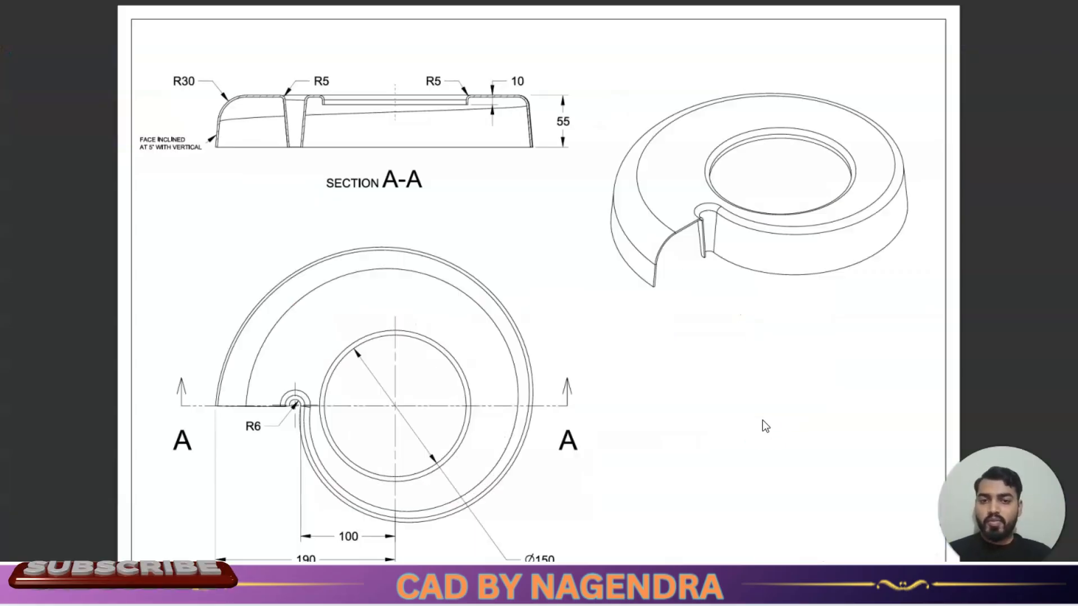
{"action": "left_click", "coordinate": [498, 204]}
{"action": "left_click", "coordinate": [544, 392]}
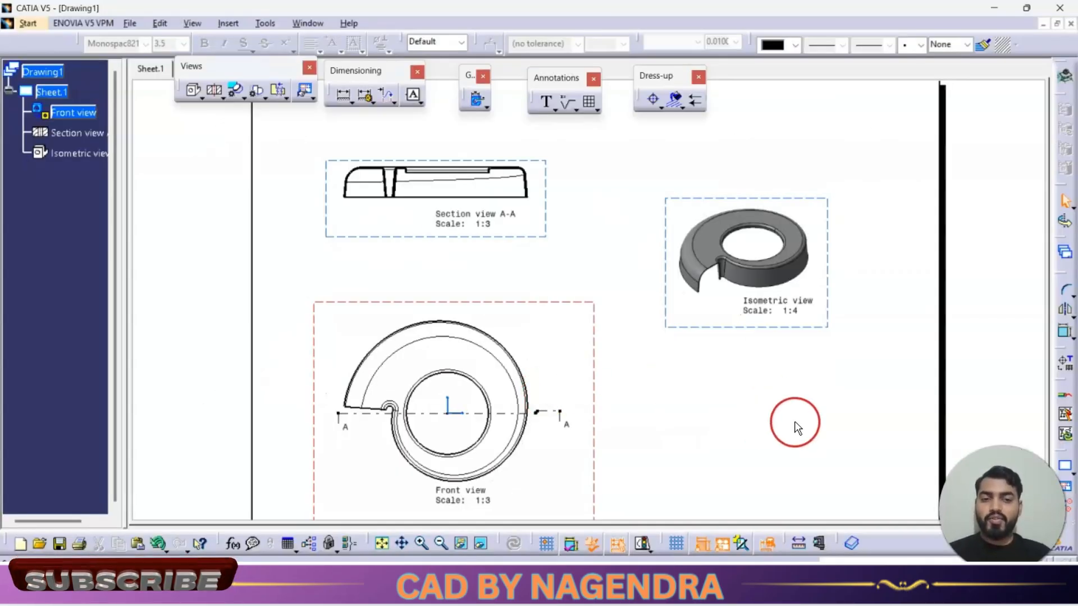
{"action": "middle_click_drag", "start_coordinate": [790, 418], "coordinate": [724, 410]}
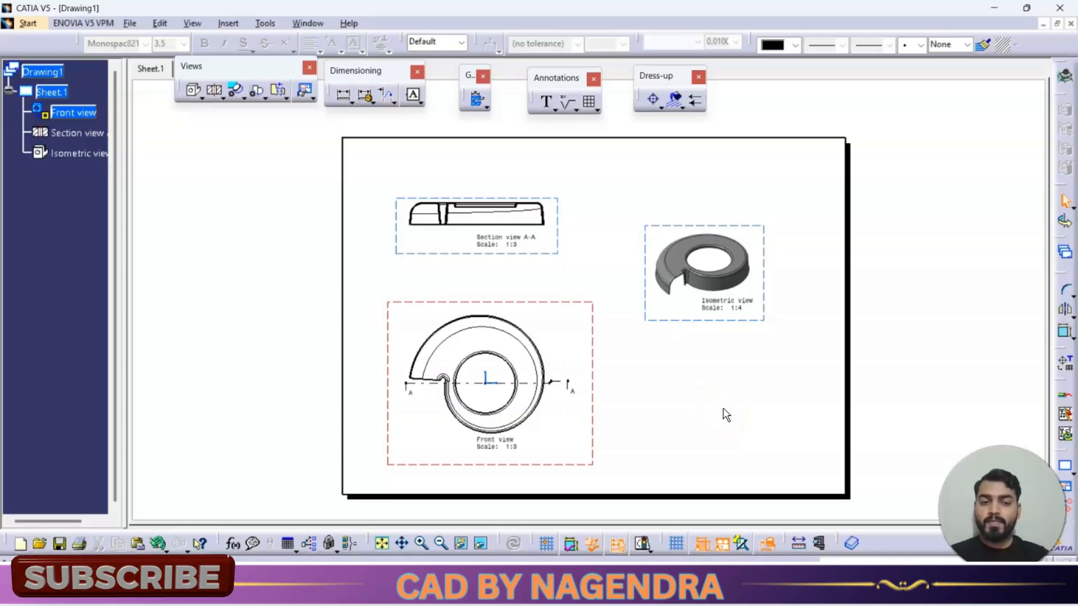